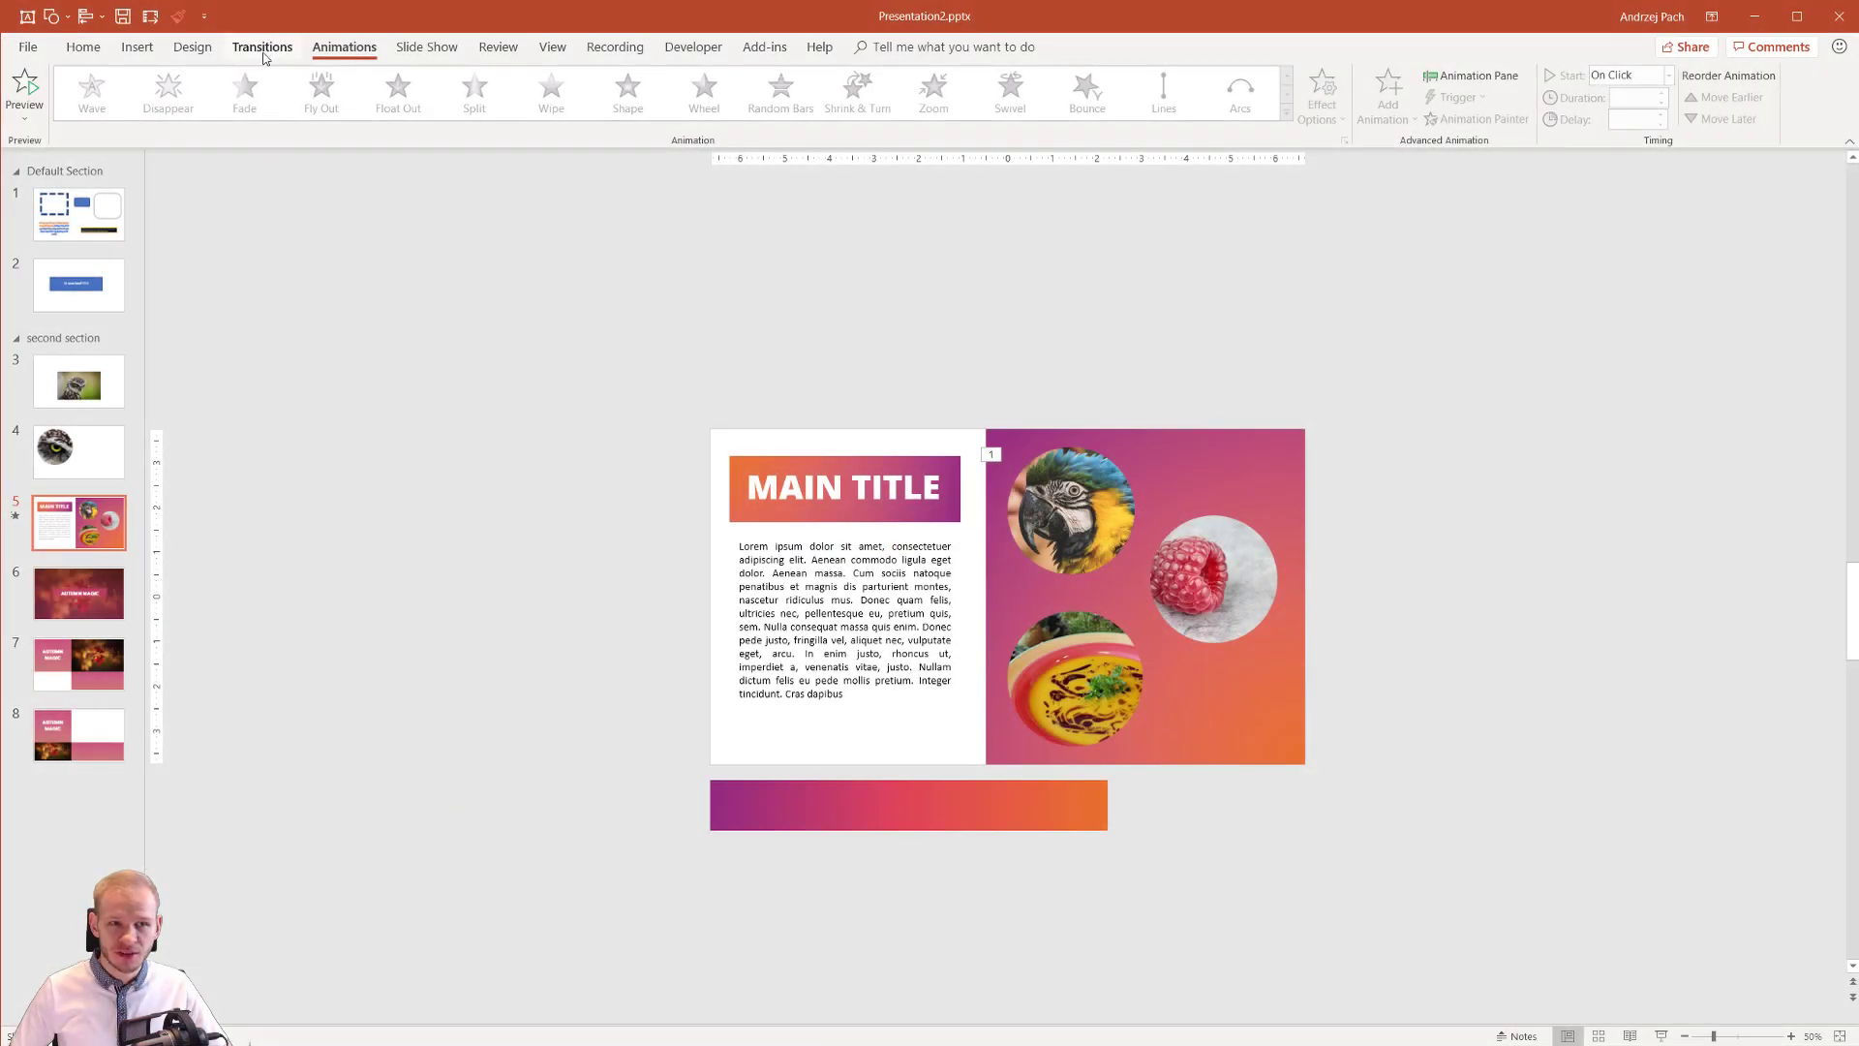
Step: Select all eight slides, apply the 00.70-second Fade transition to them, then select slide 7
left_click(263, 48)
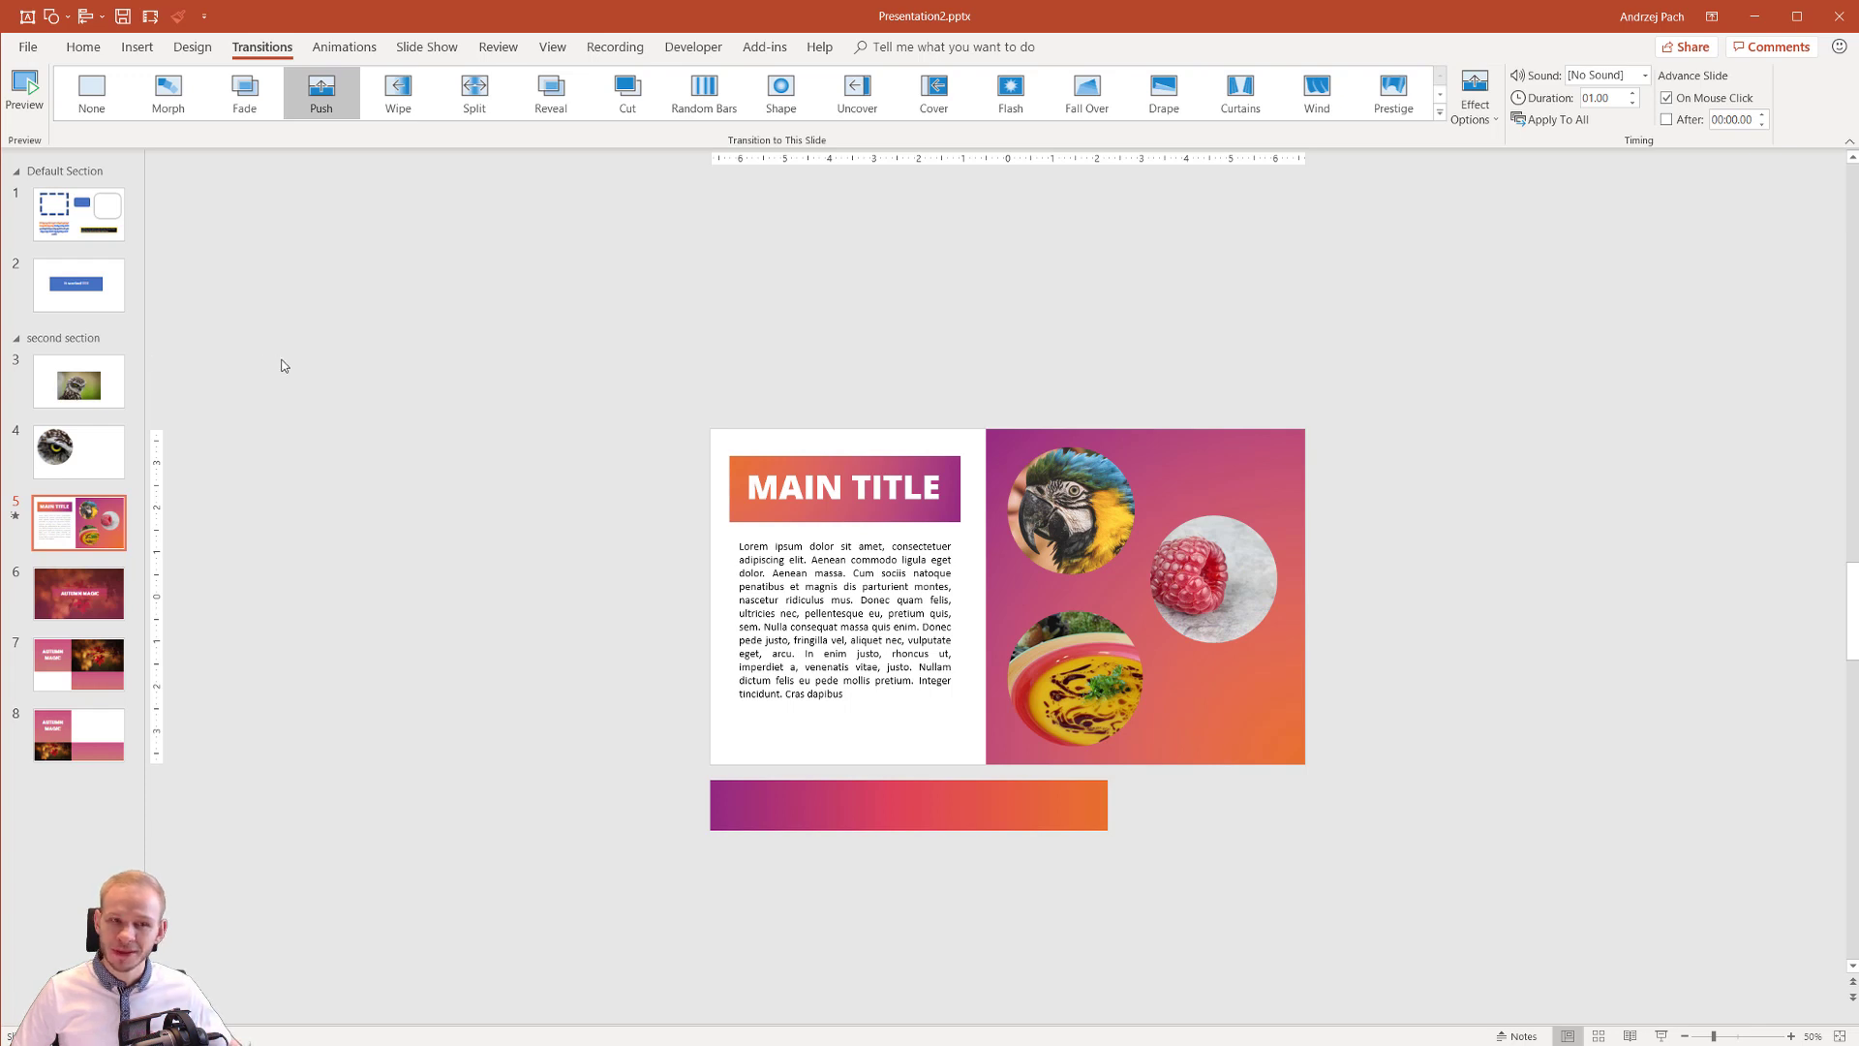
left_click(91, 877)
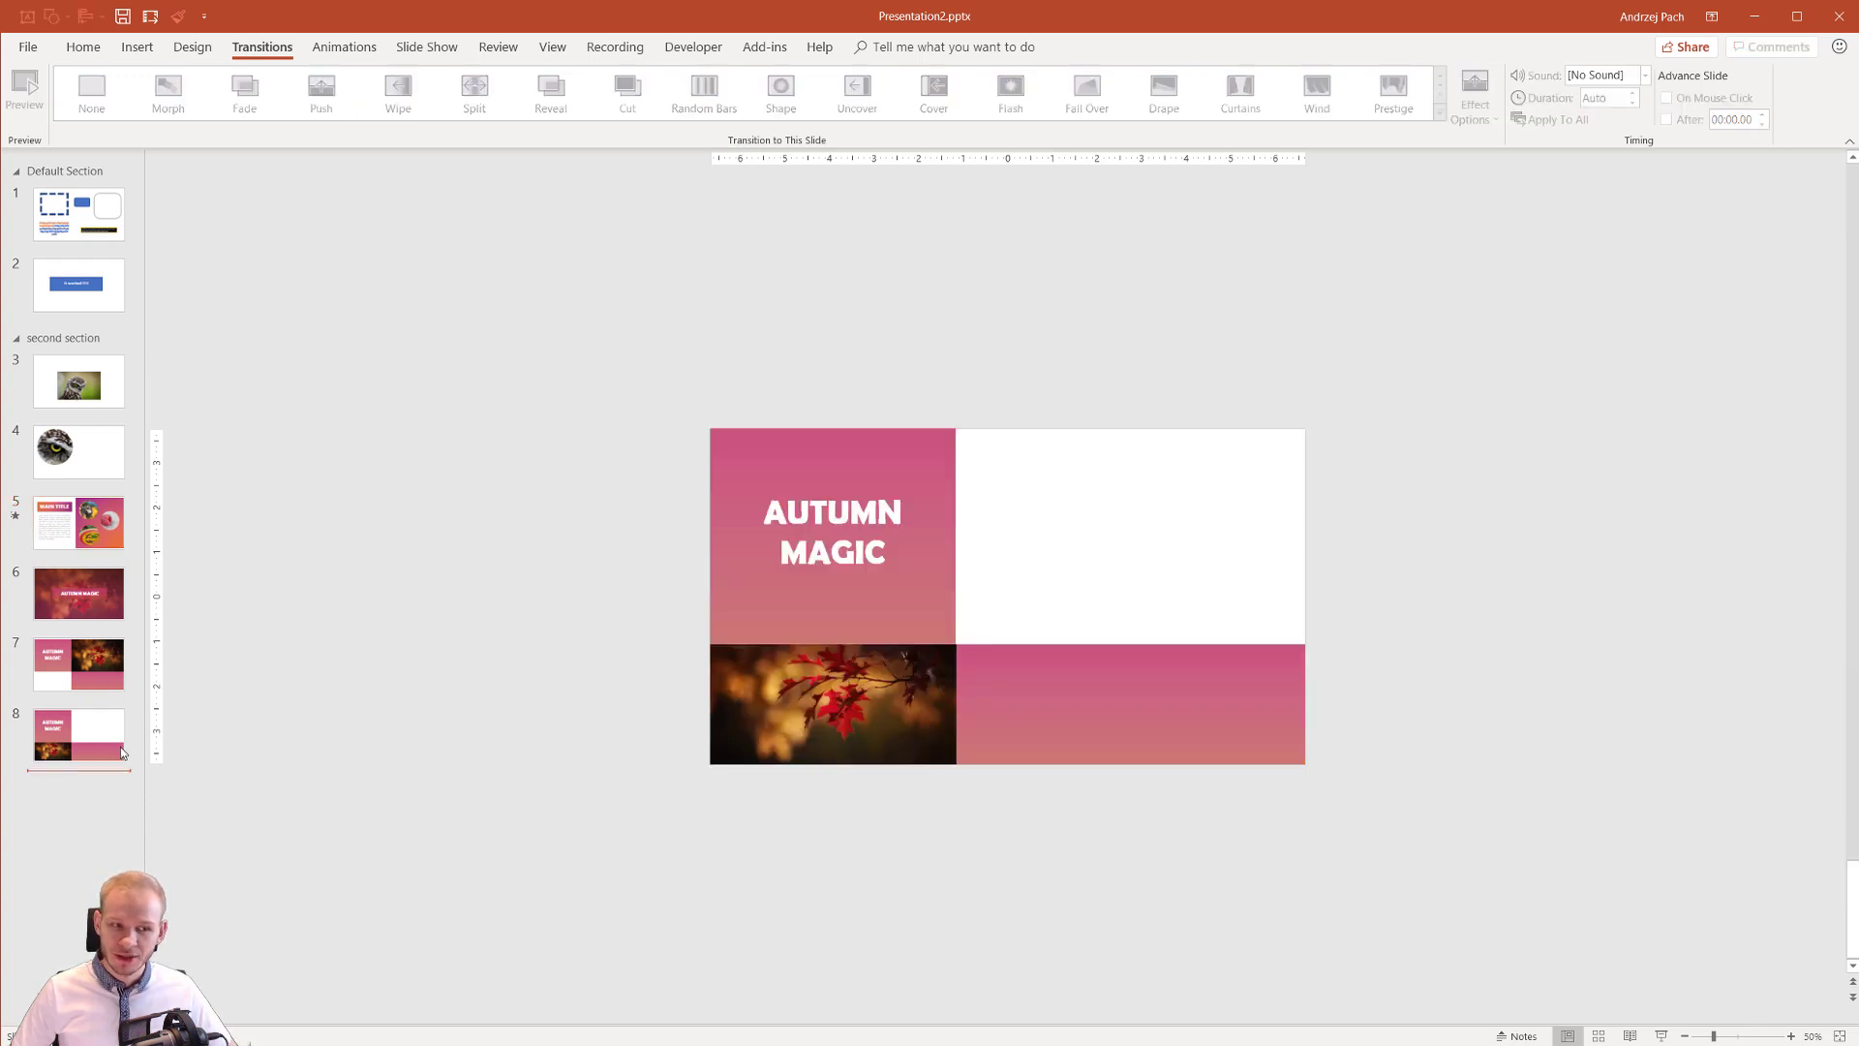
left_click(115, 745)
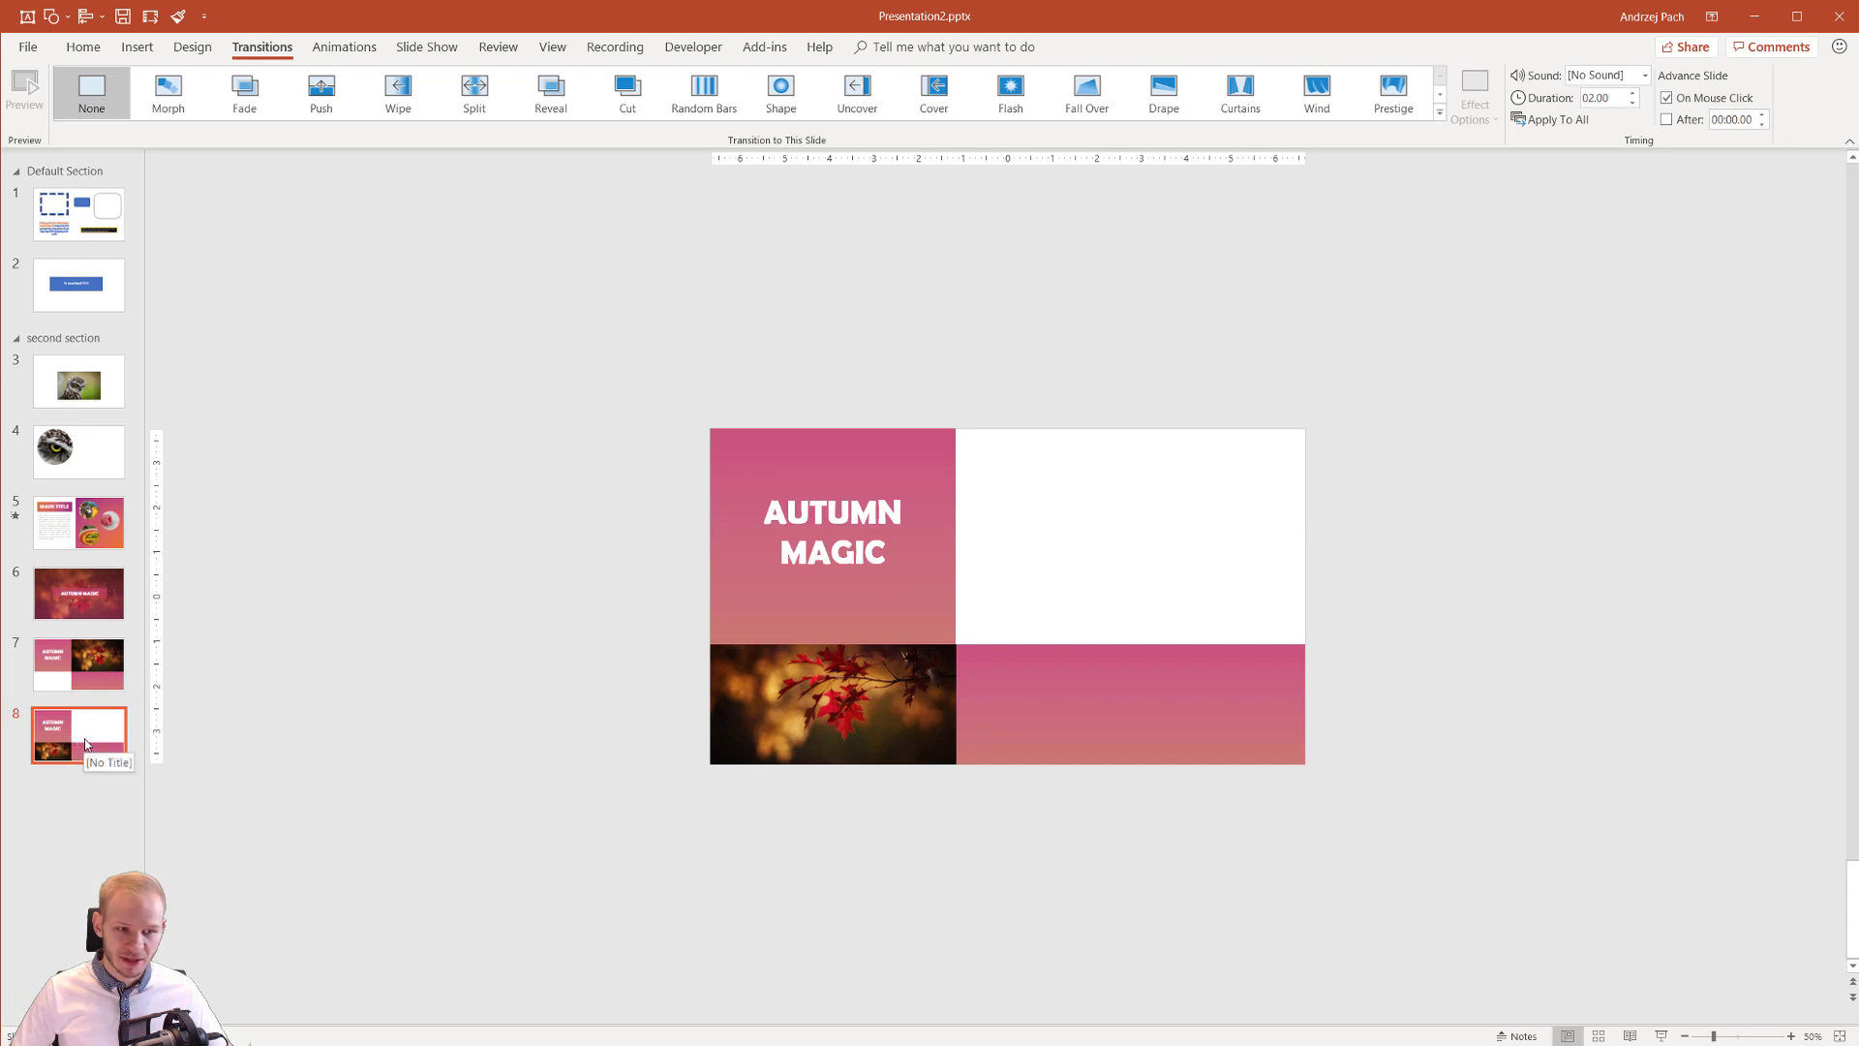
key("ctrl+a")
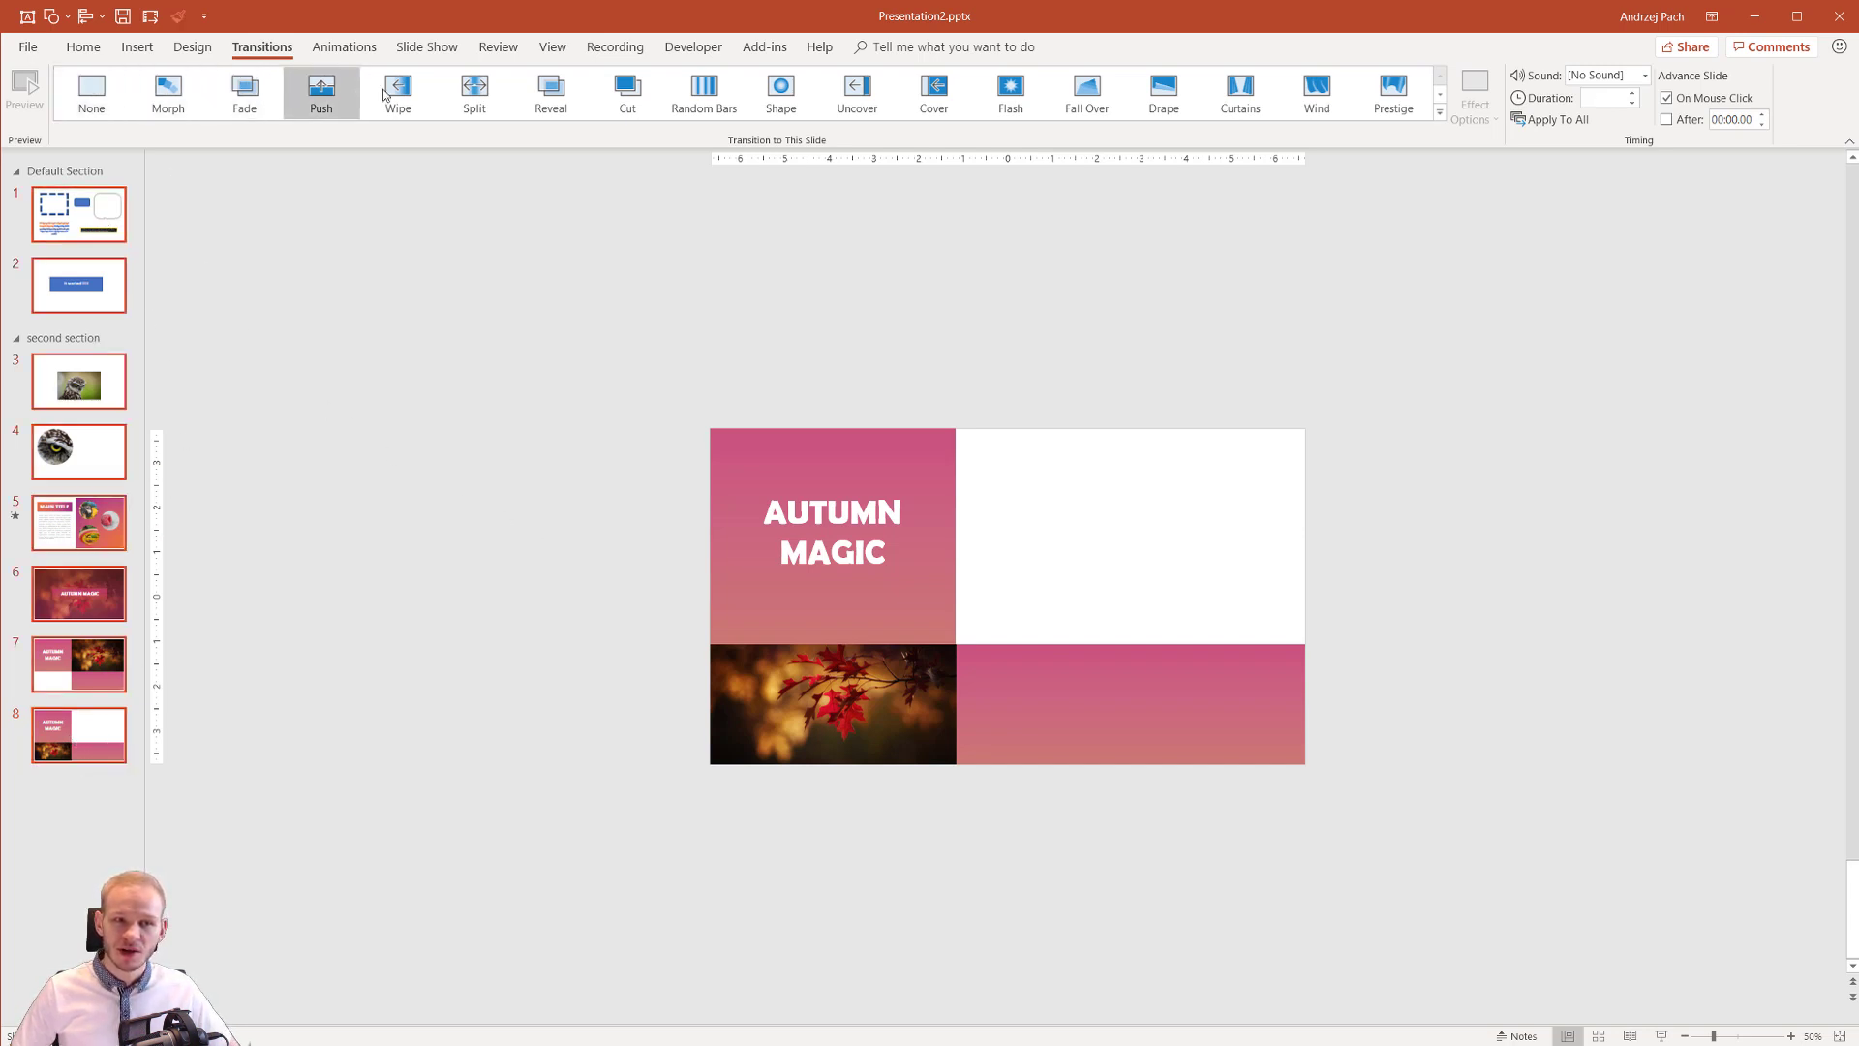
left_click(245, 97)
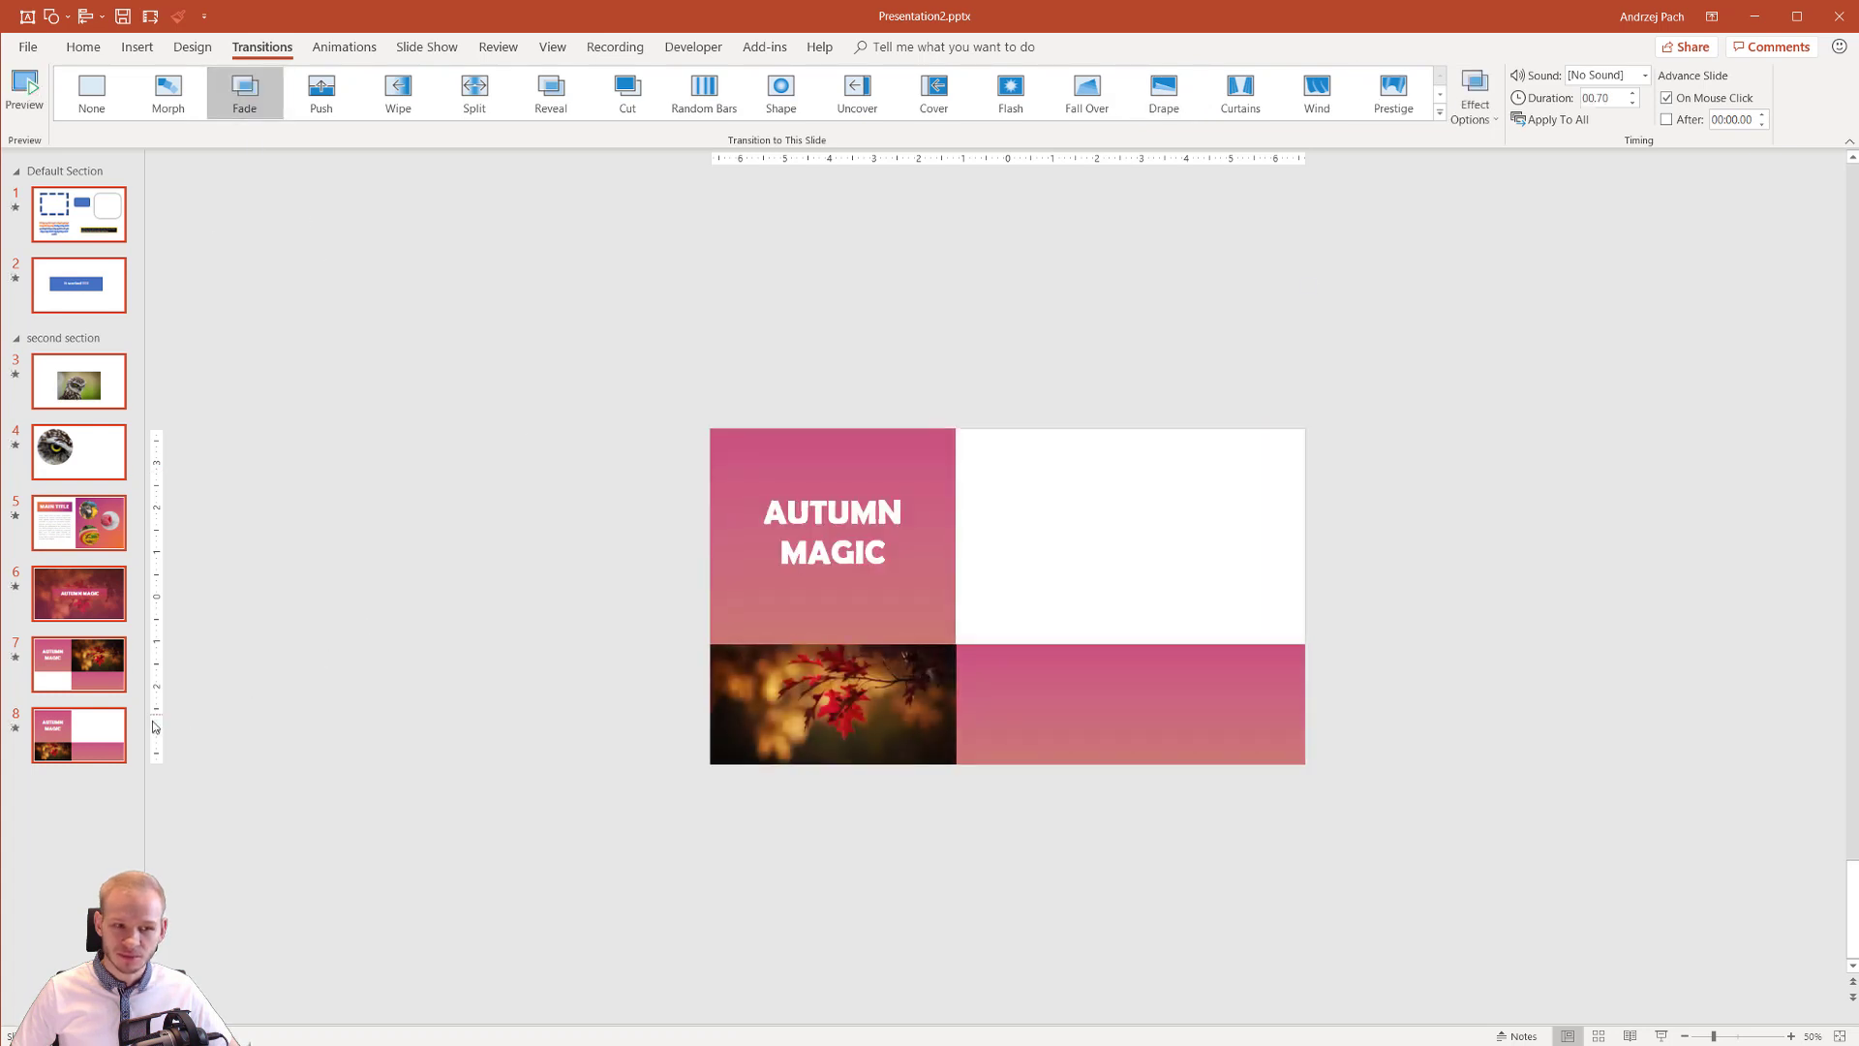
left_click(100, 665)
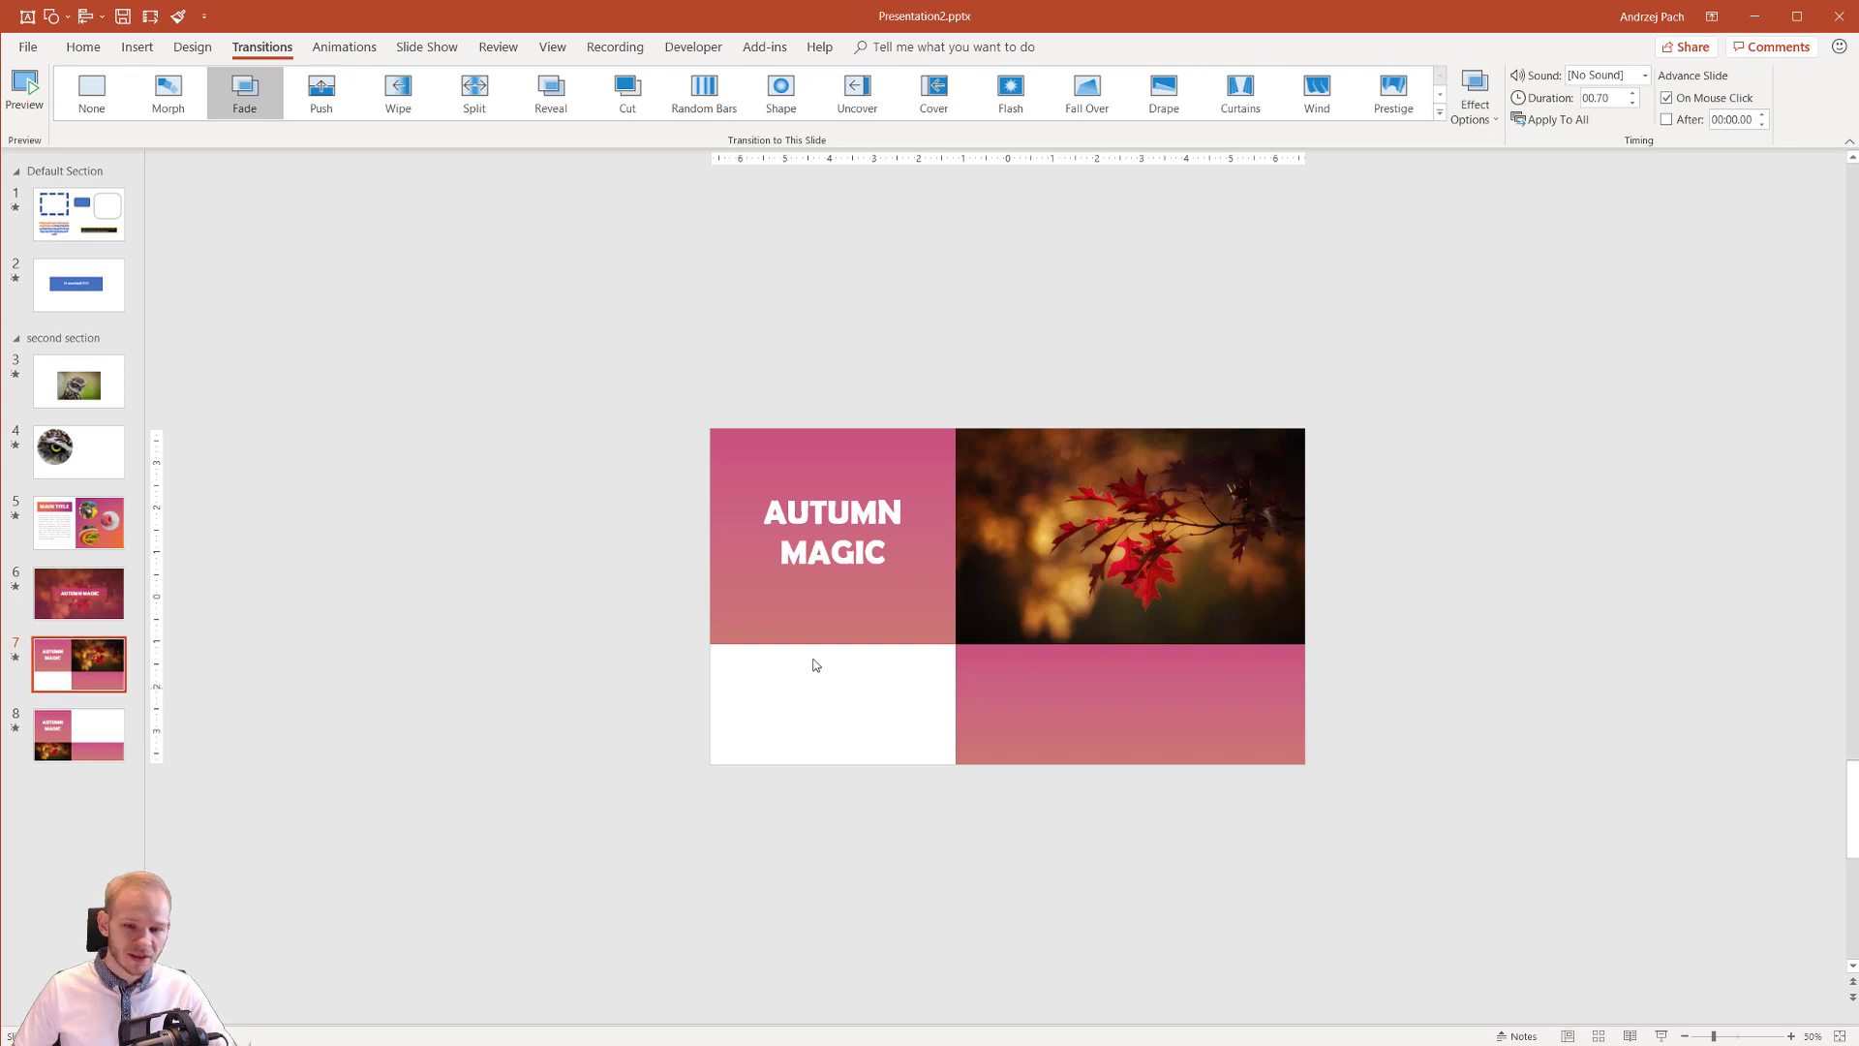
Step: Set the show type to 'Browsed by an individual (window)' in Set Up Slide Show
left_click(427, 53)
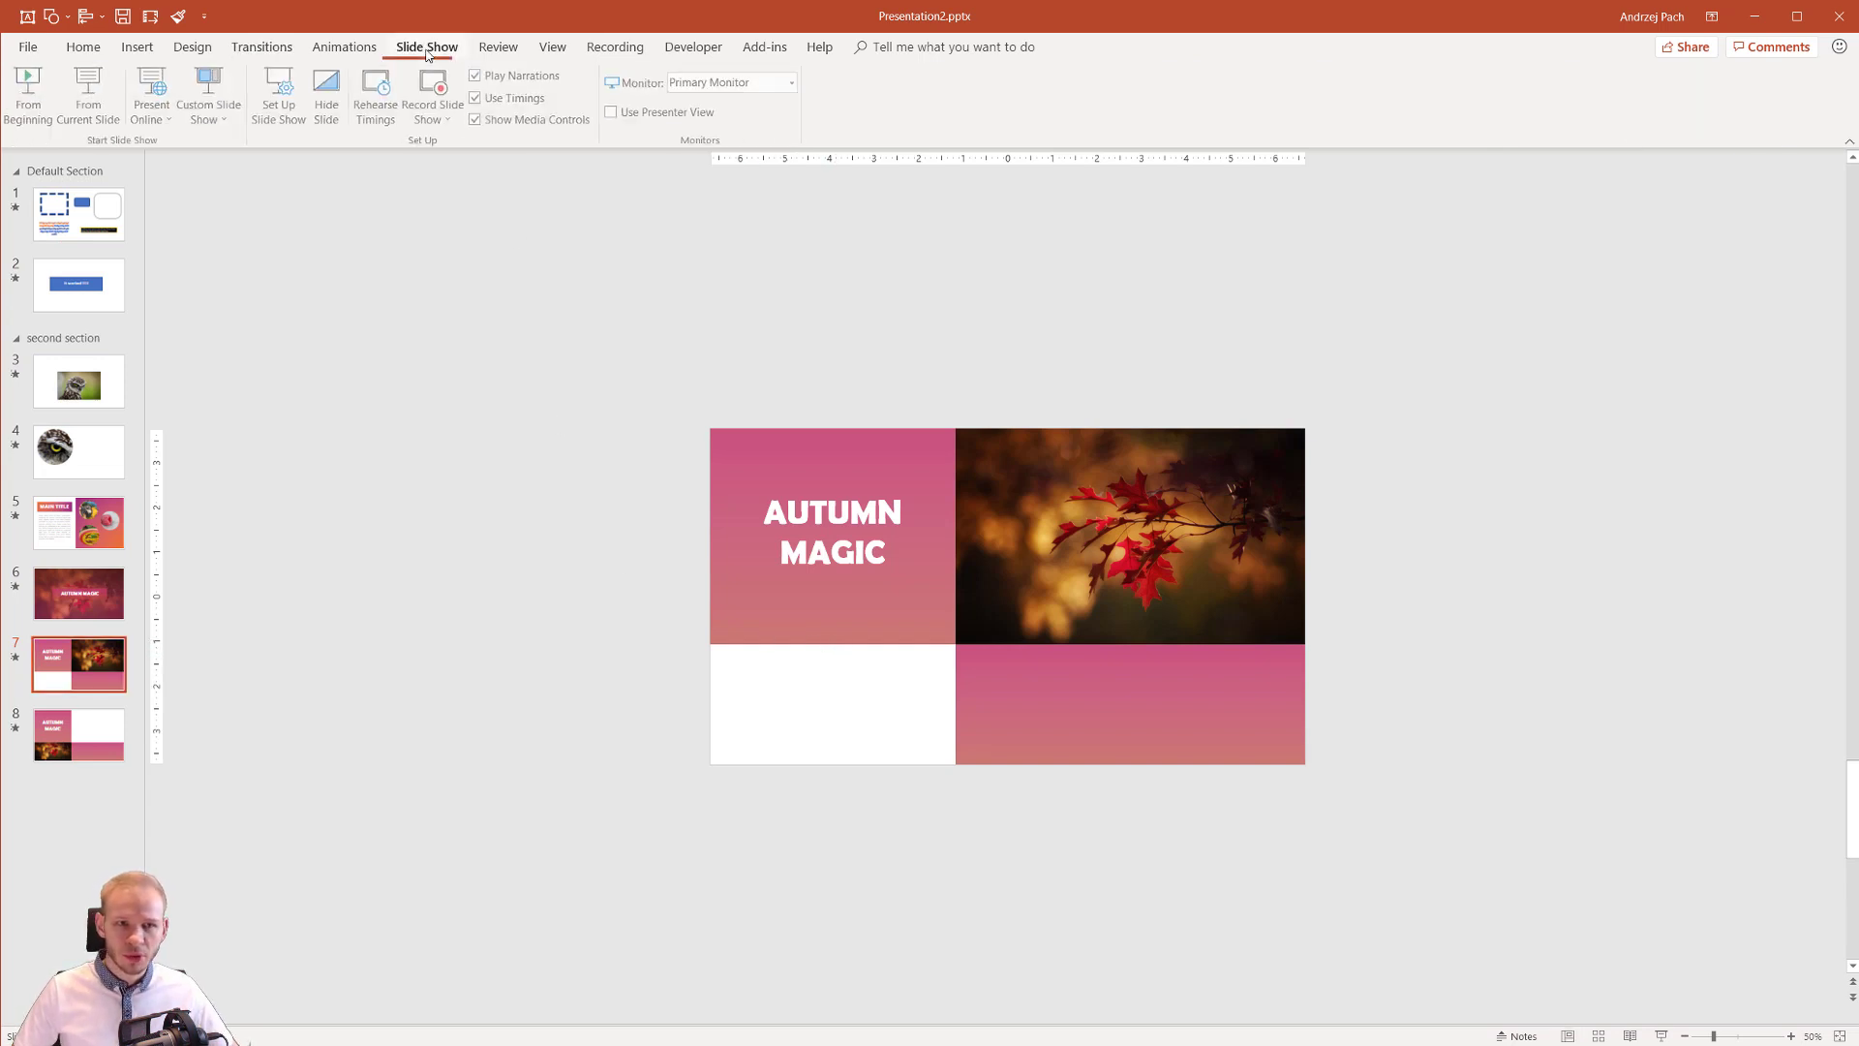
left_click(281, 104)
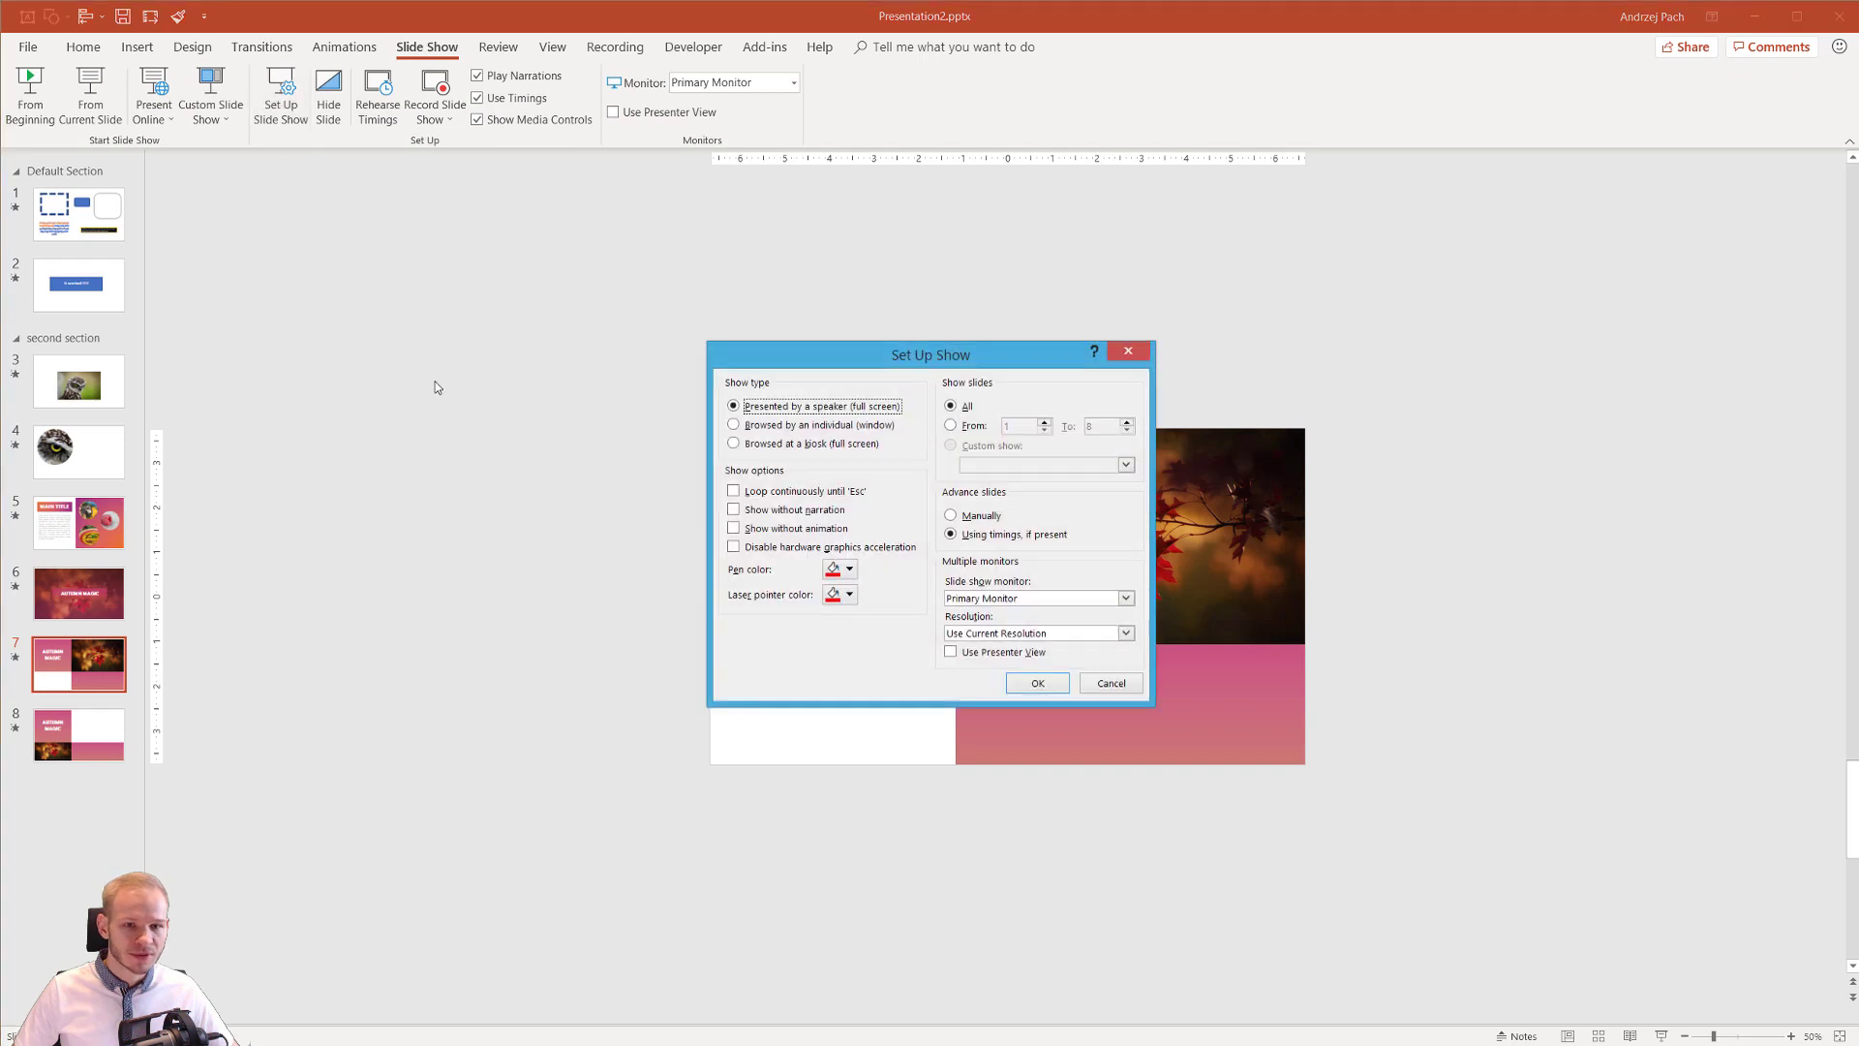
left_click(766, 426)
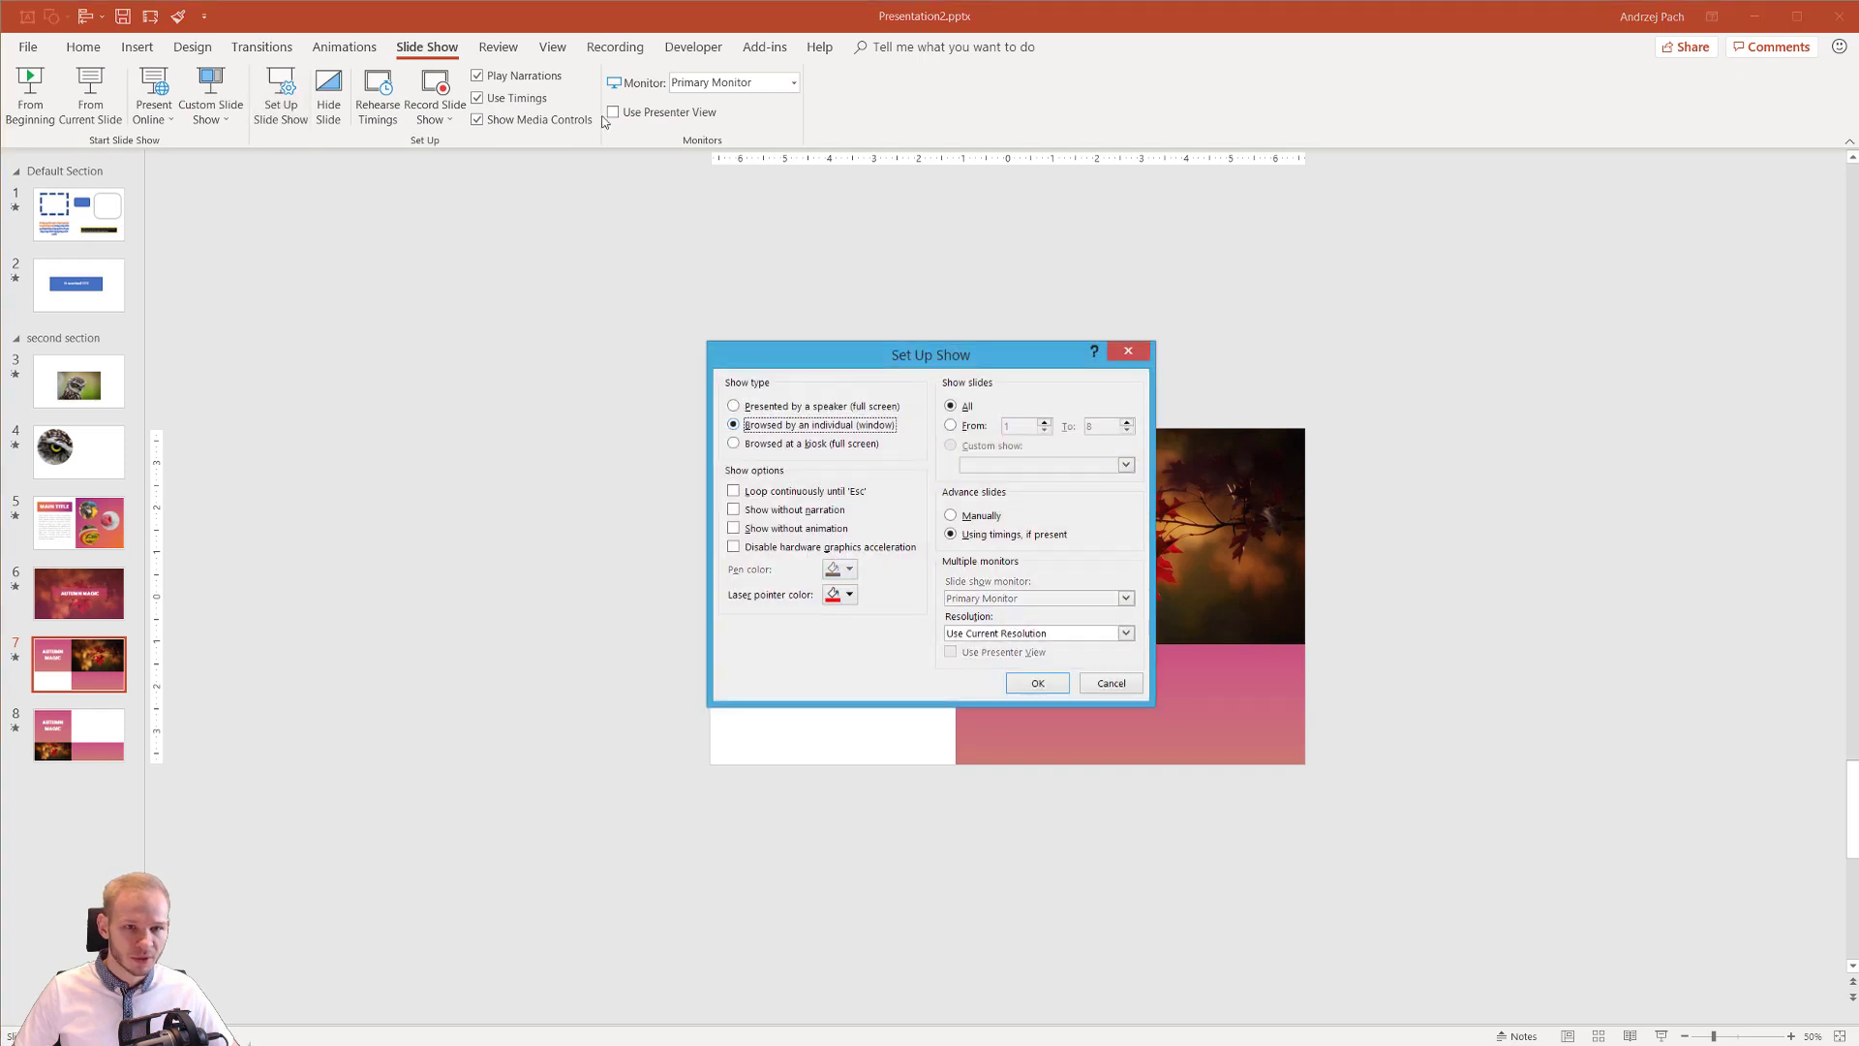
left_click(1049, 688)
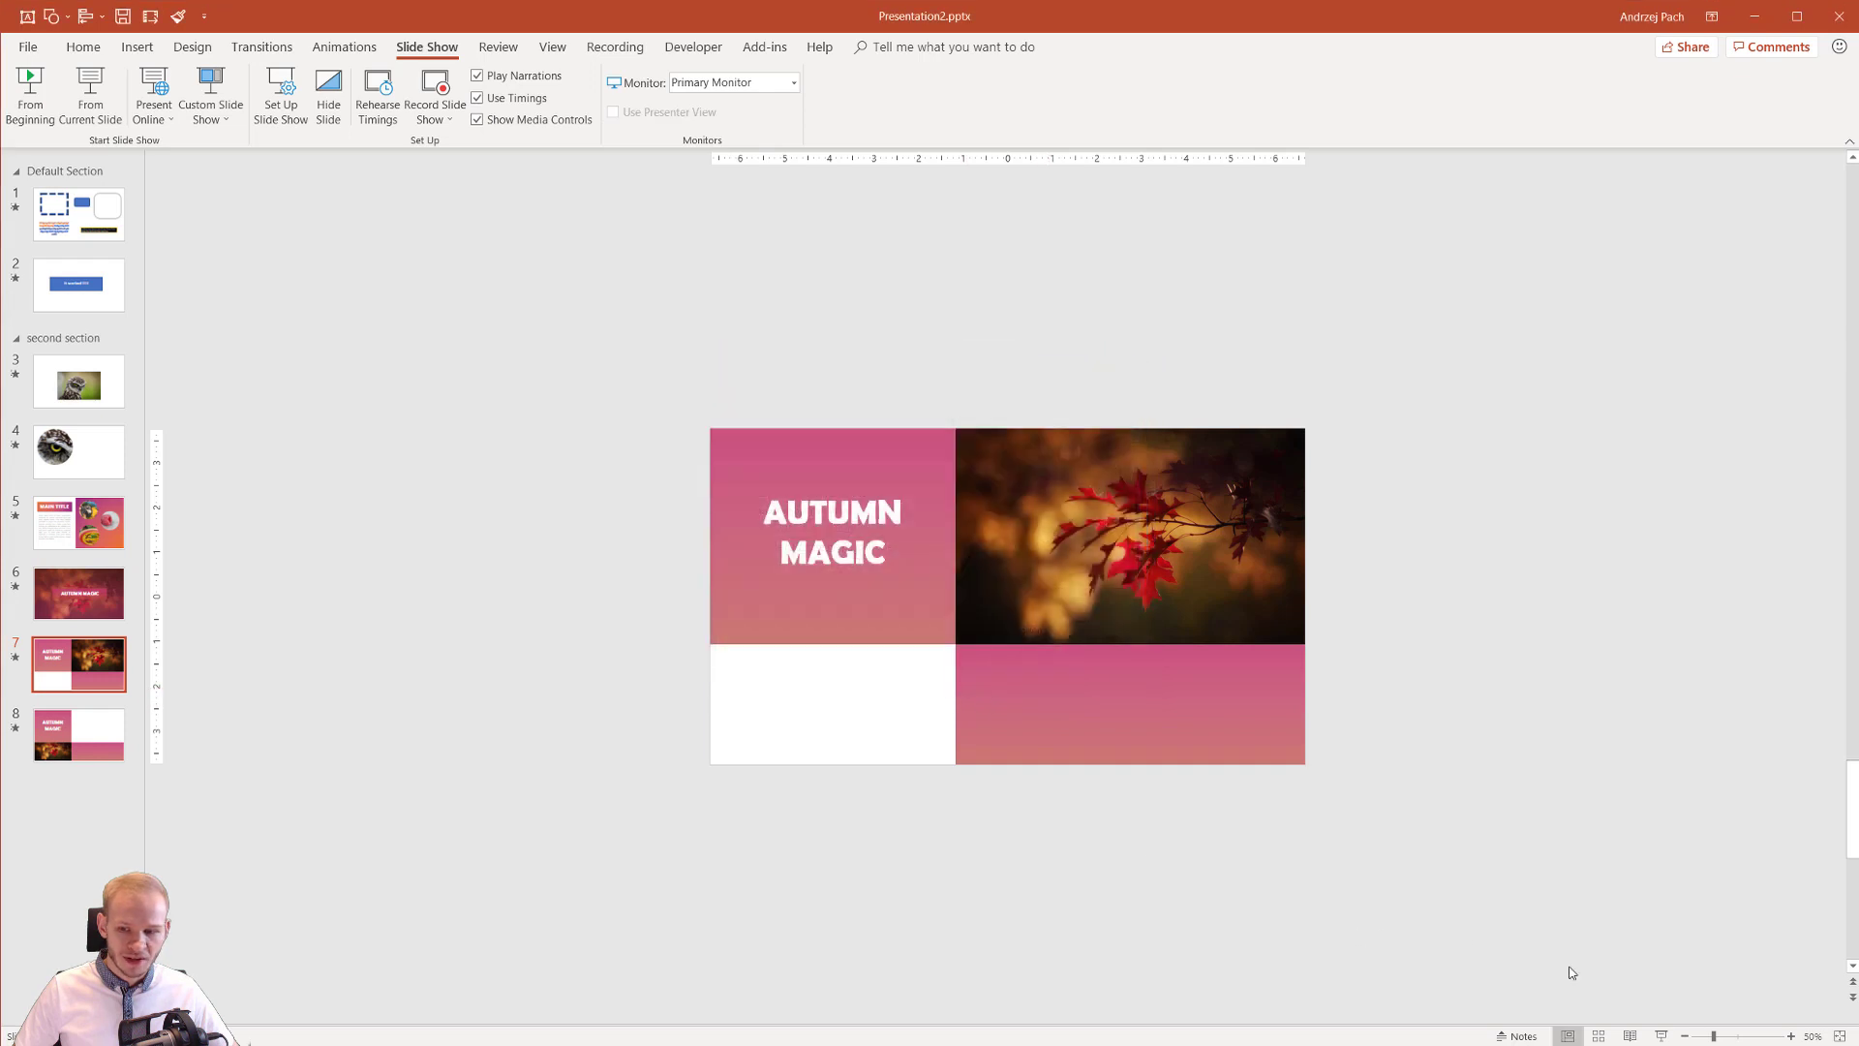
left_click(1662, 1035)
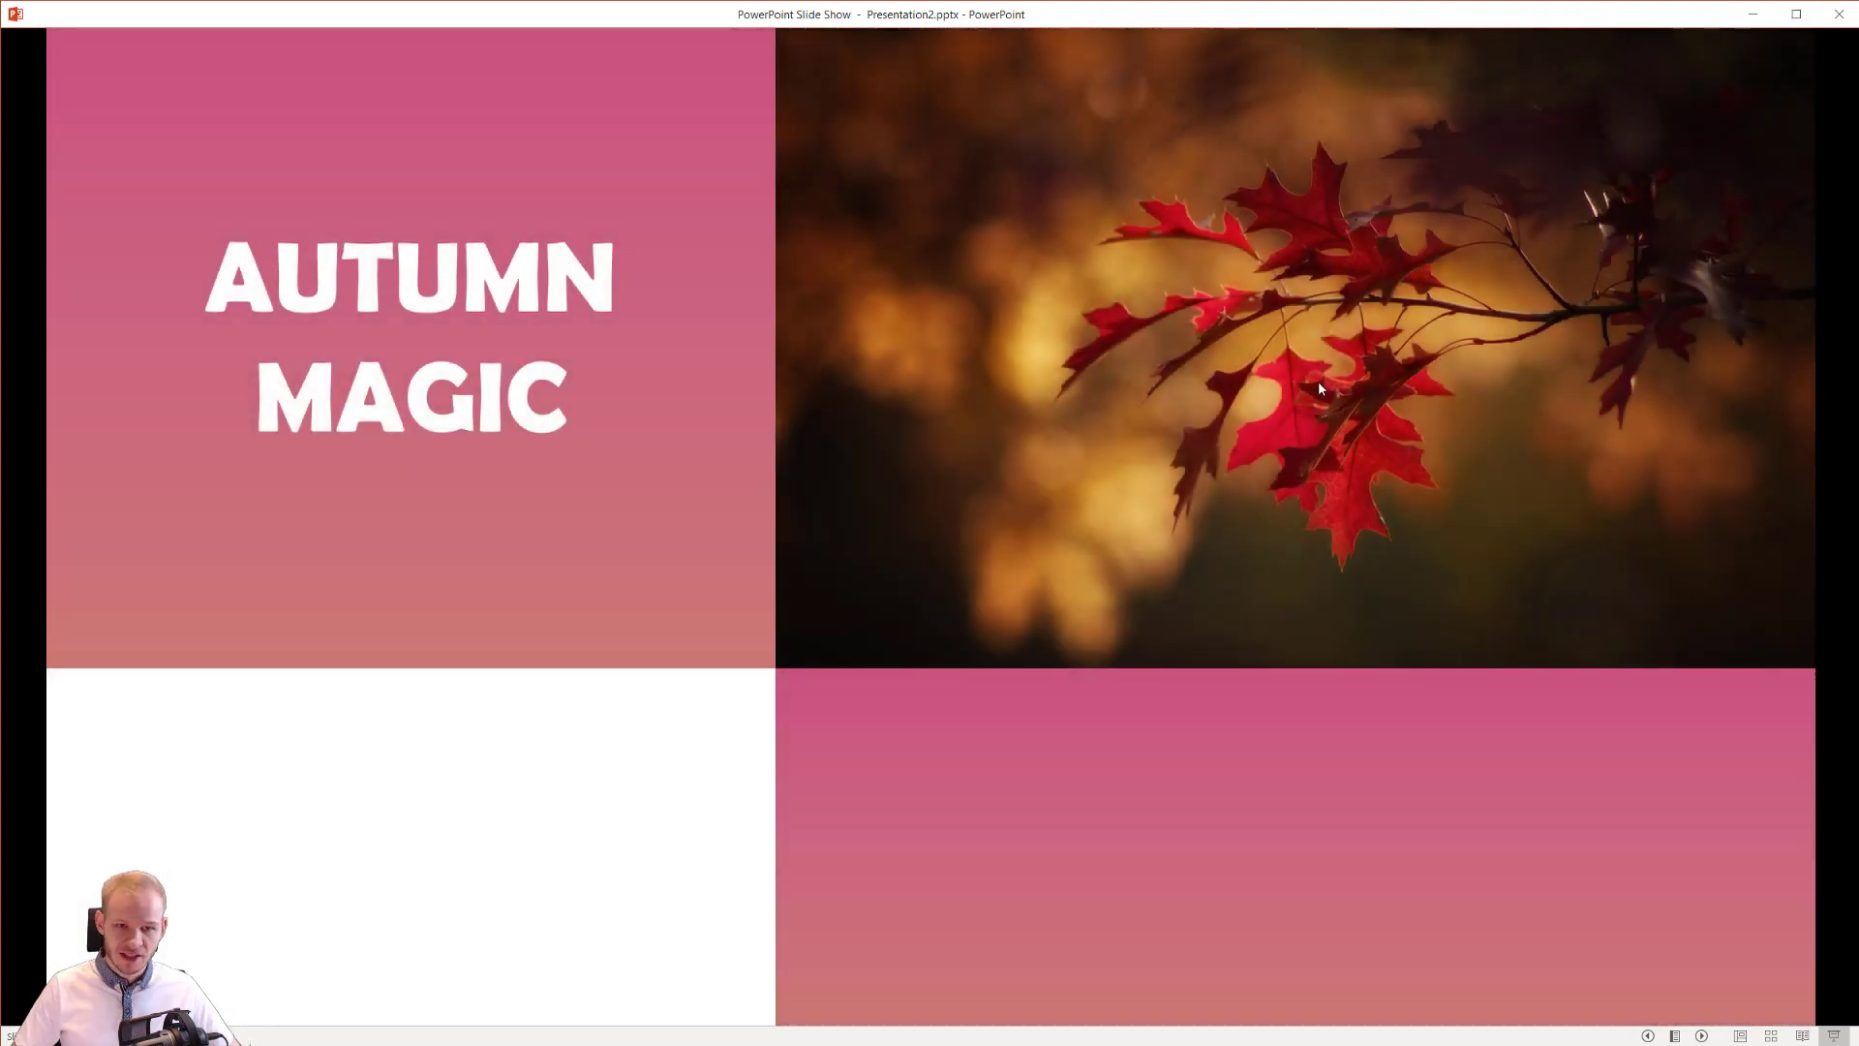
left_click(1319, 385)
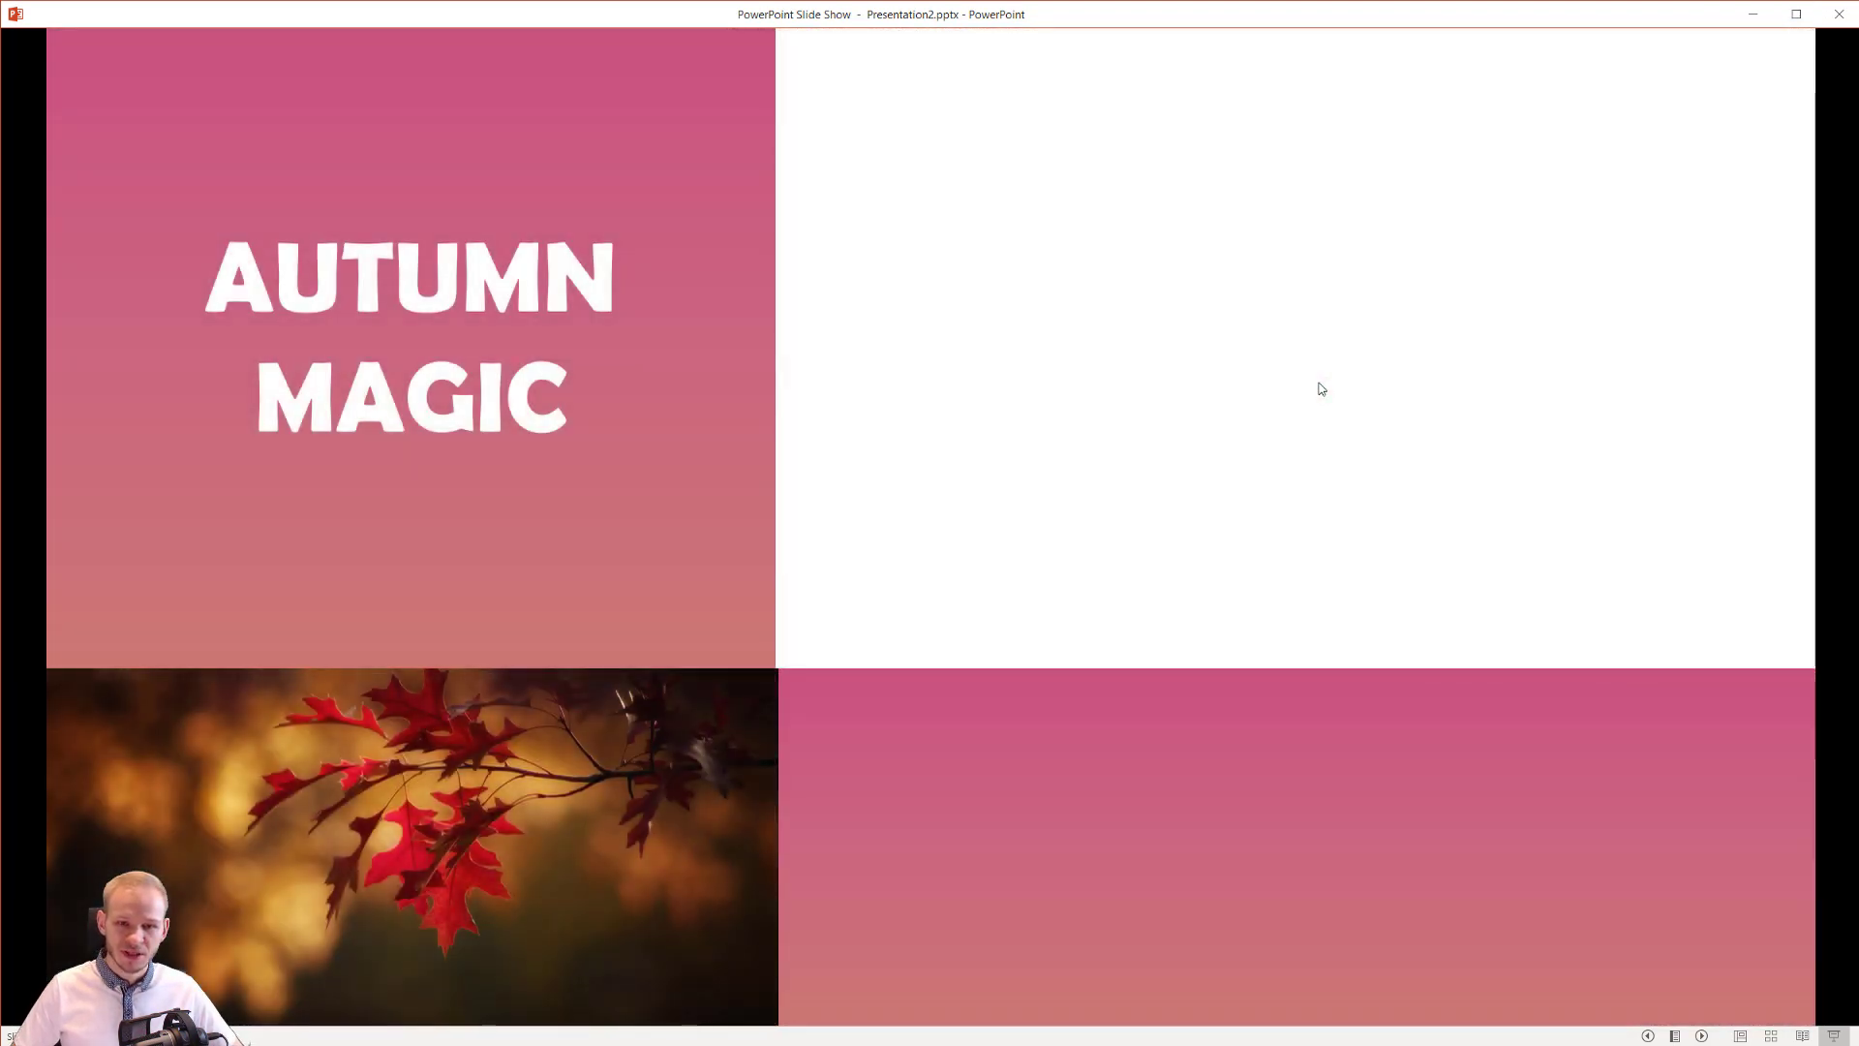
left_click(1319, 385)
left_click(1319, 385)
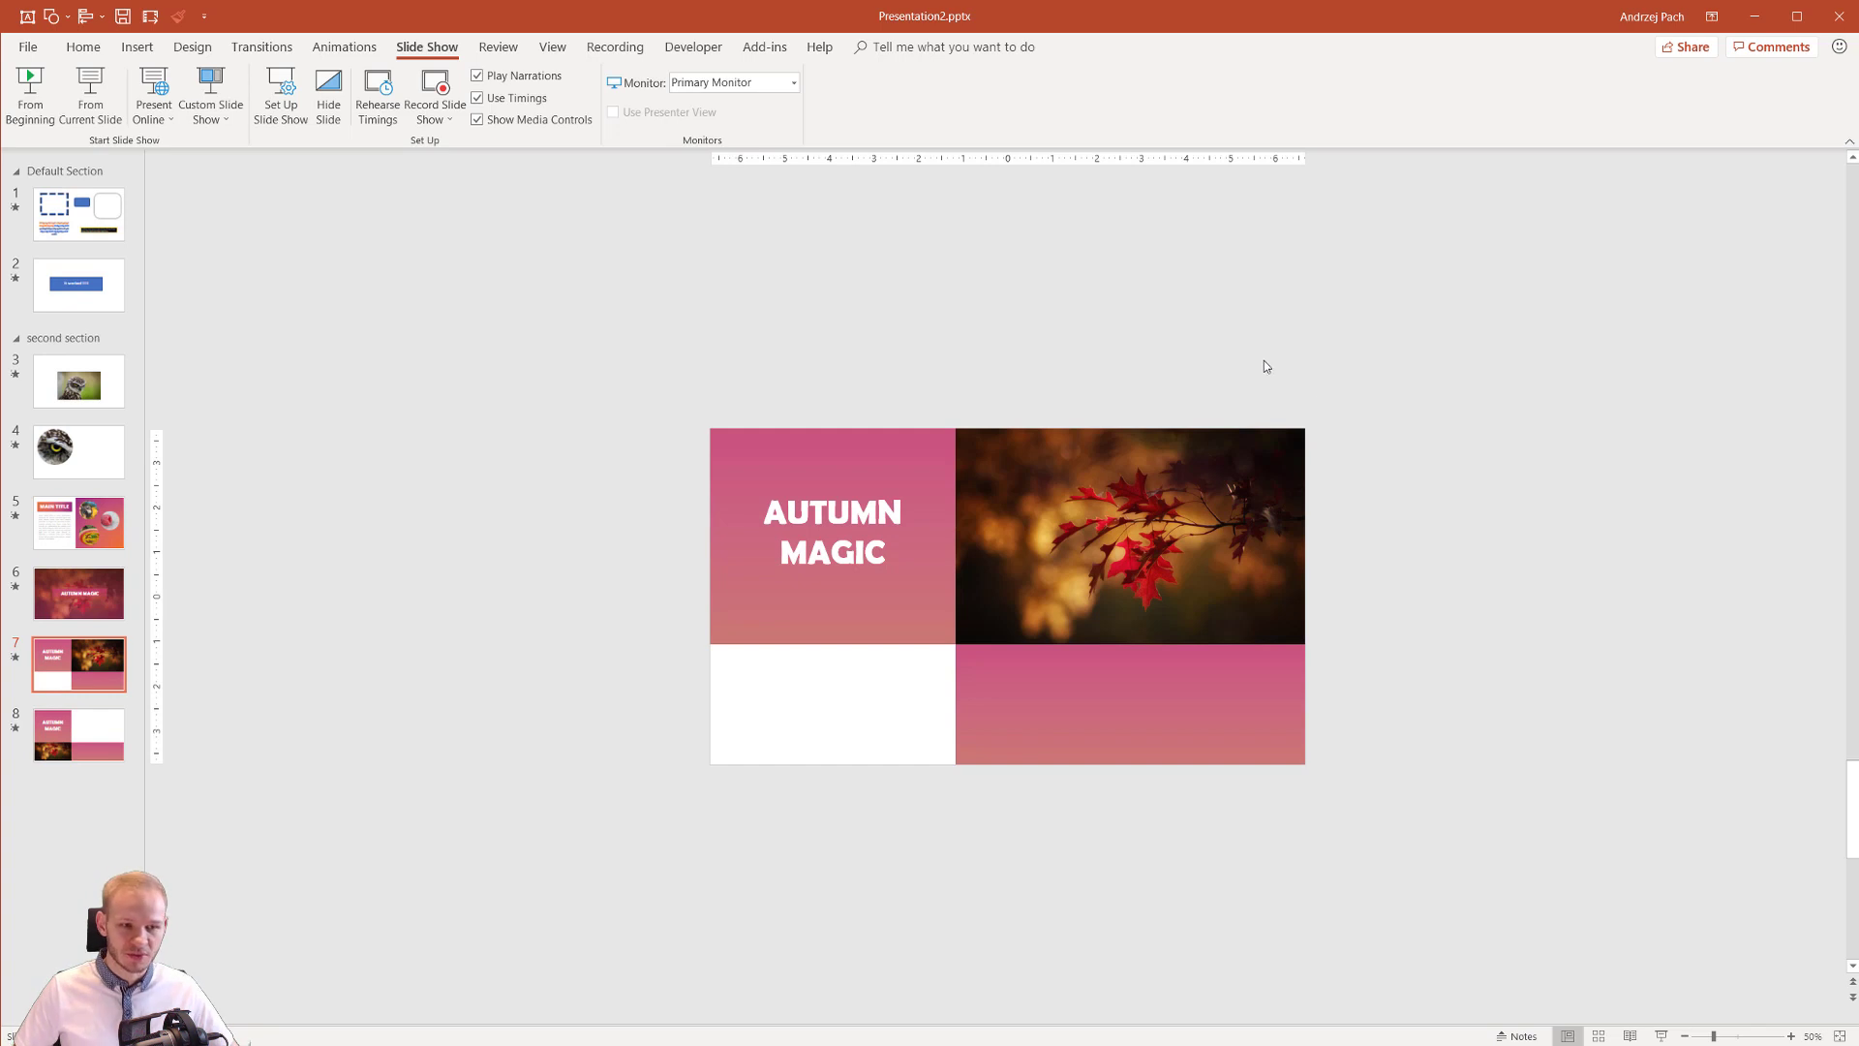
Step: Give slide 8 a 02.00-second Morph transition, then review the transitions on slides 7 and 4
left_click(281, 46)
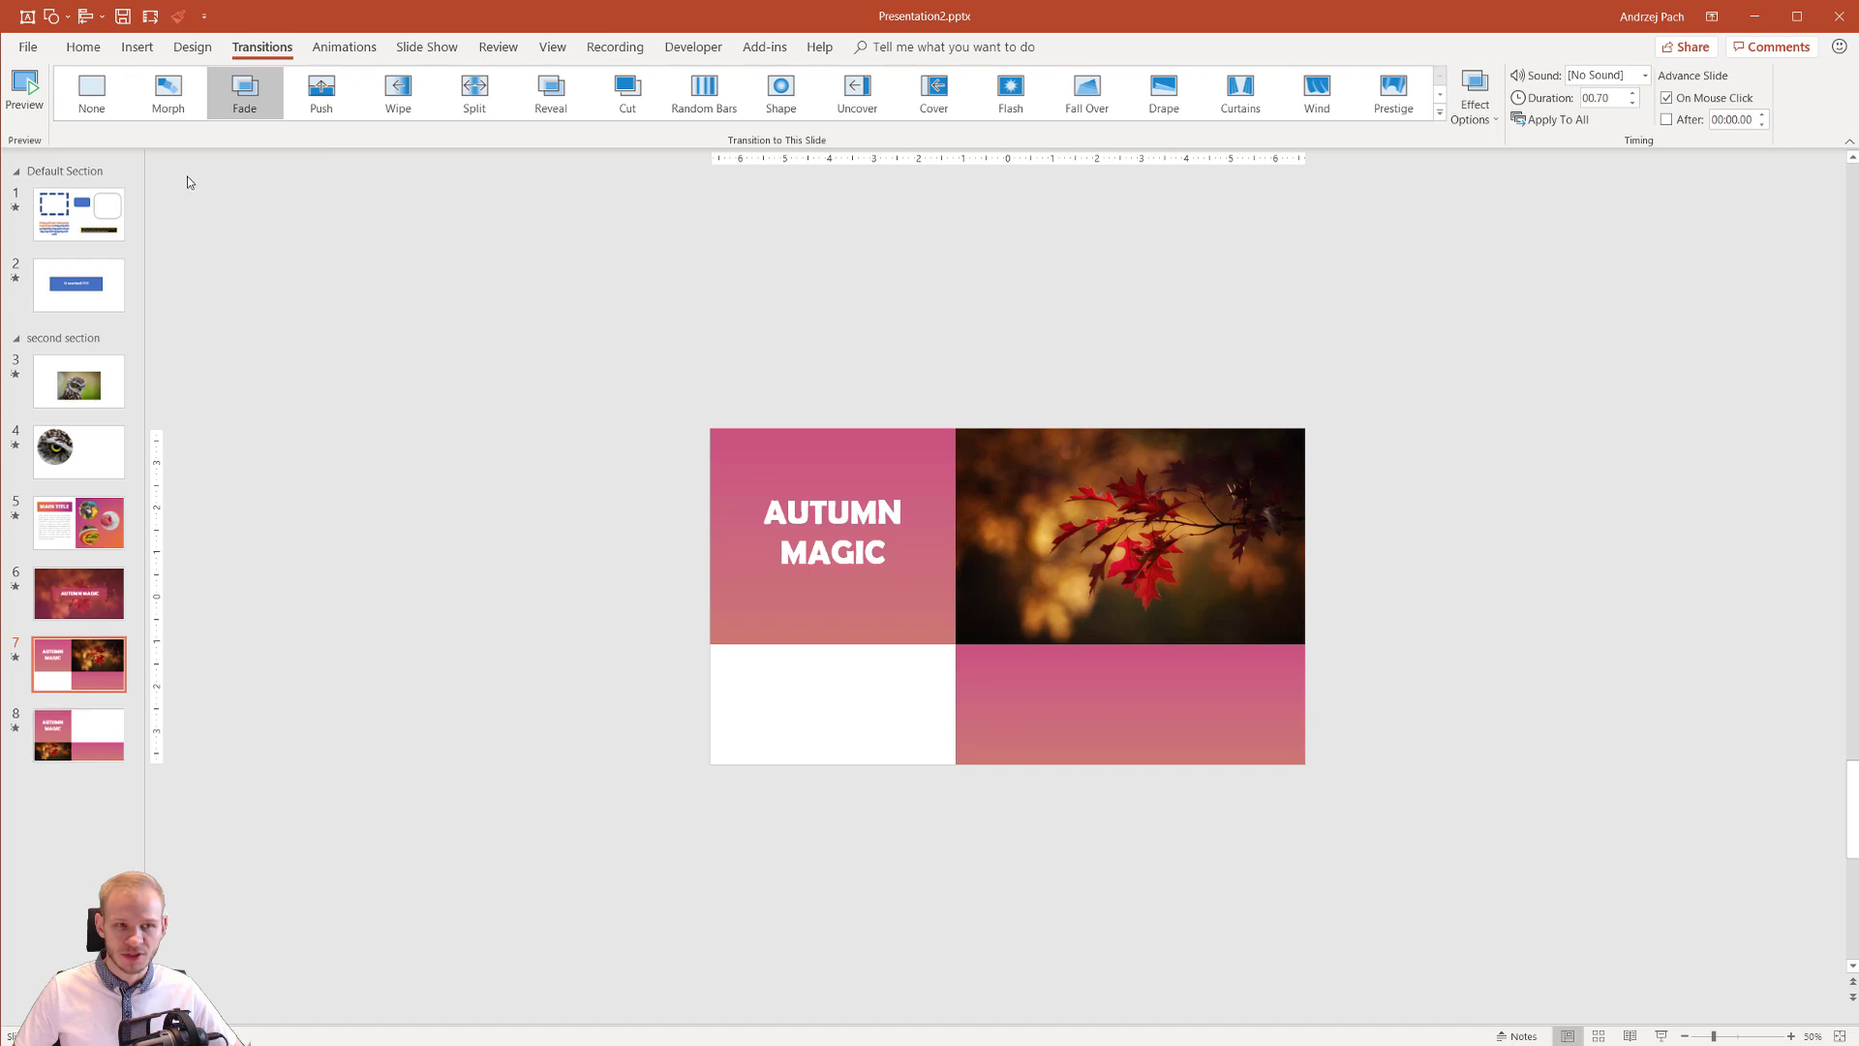
left_click(121, 729)
left_click(167, 92)
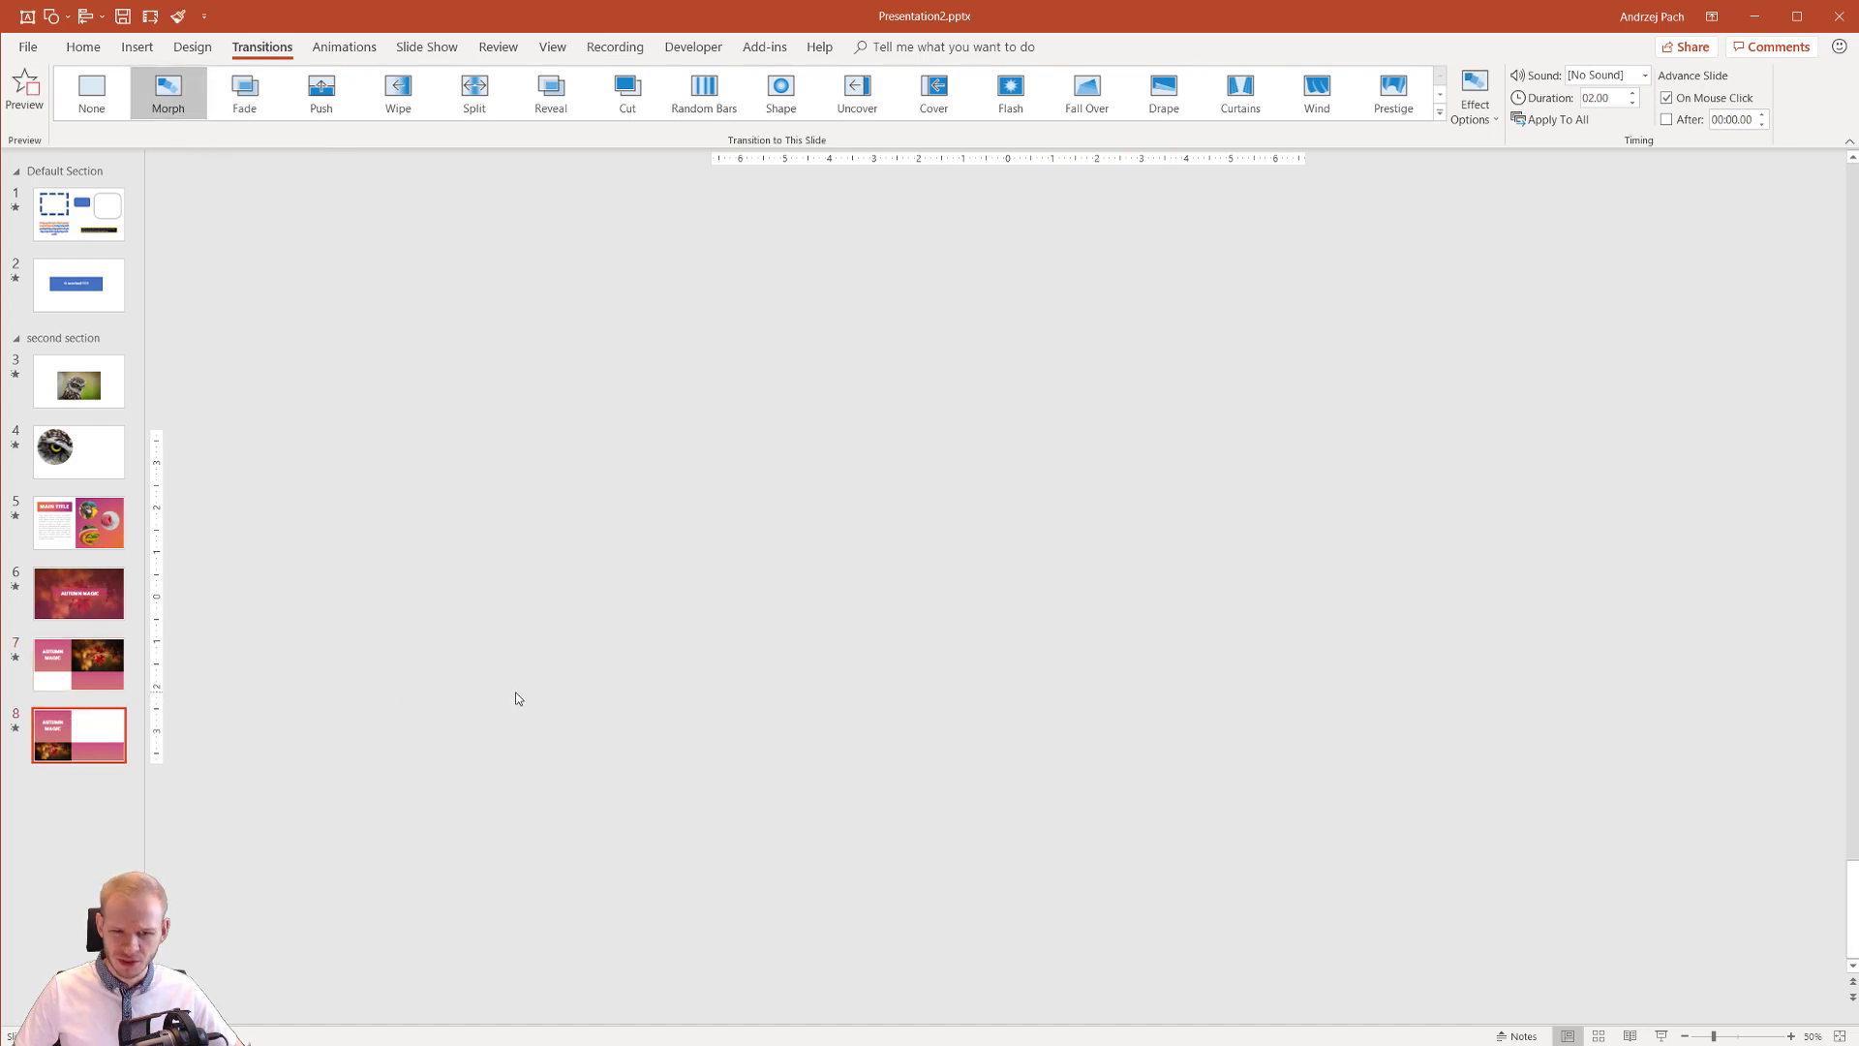
left_click(92, 688)
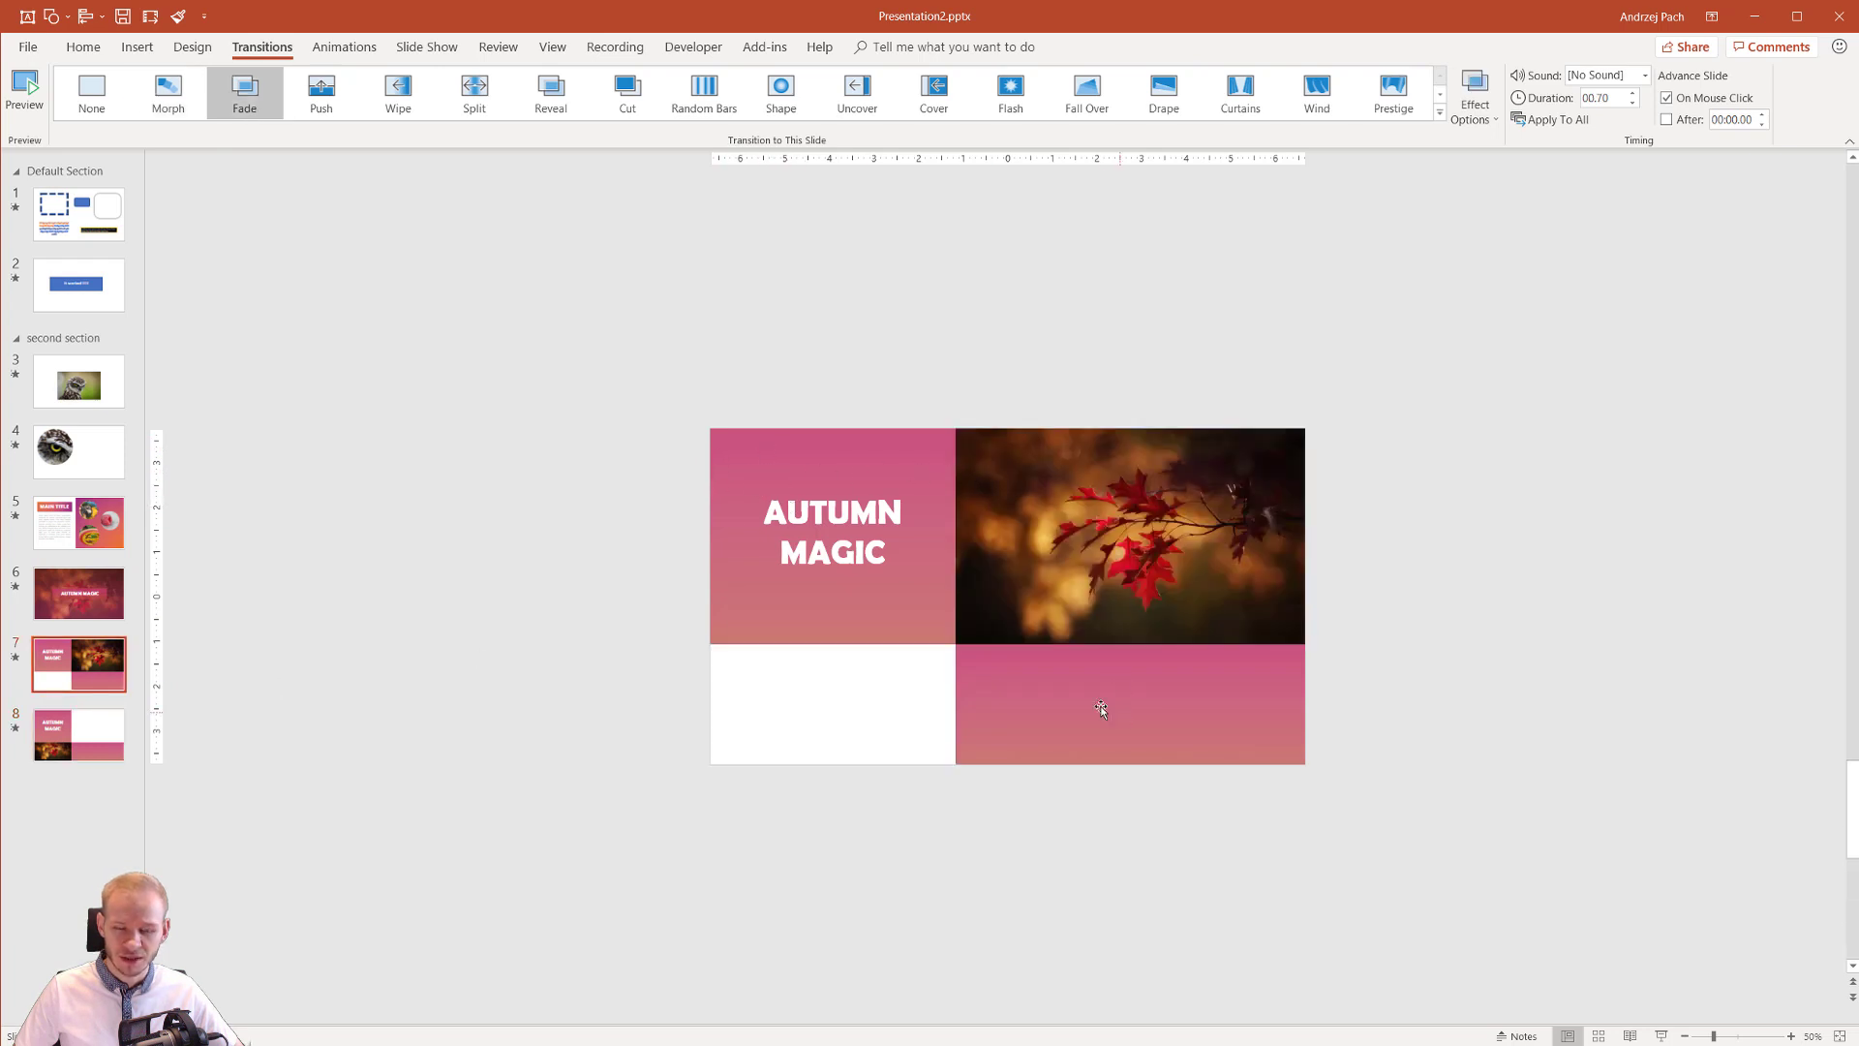
left_click(95, 724)
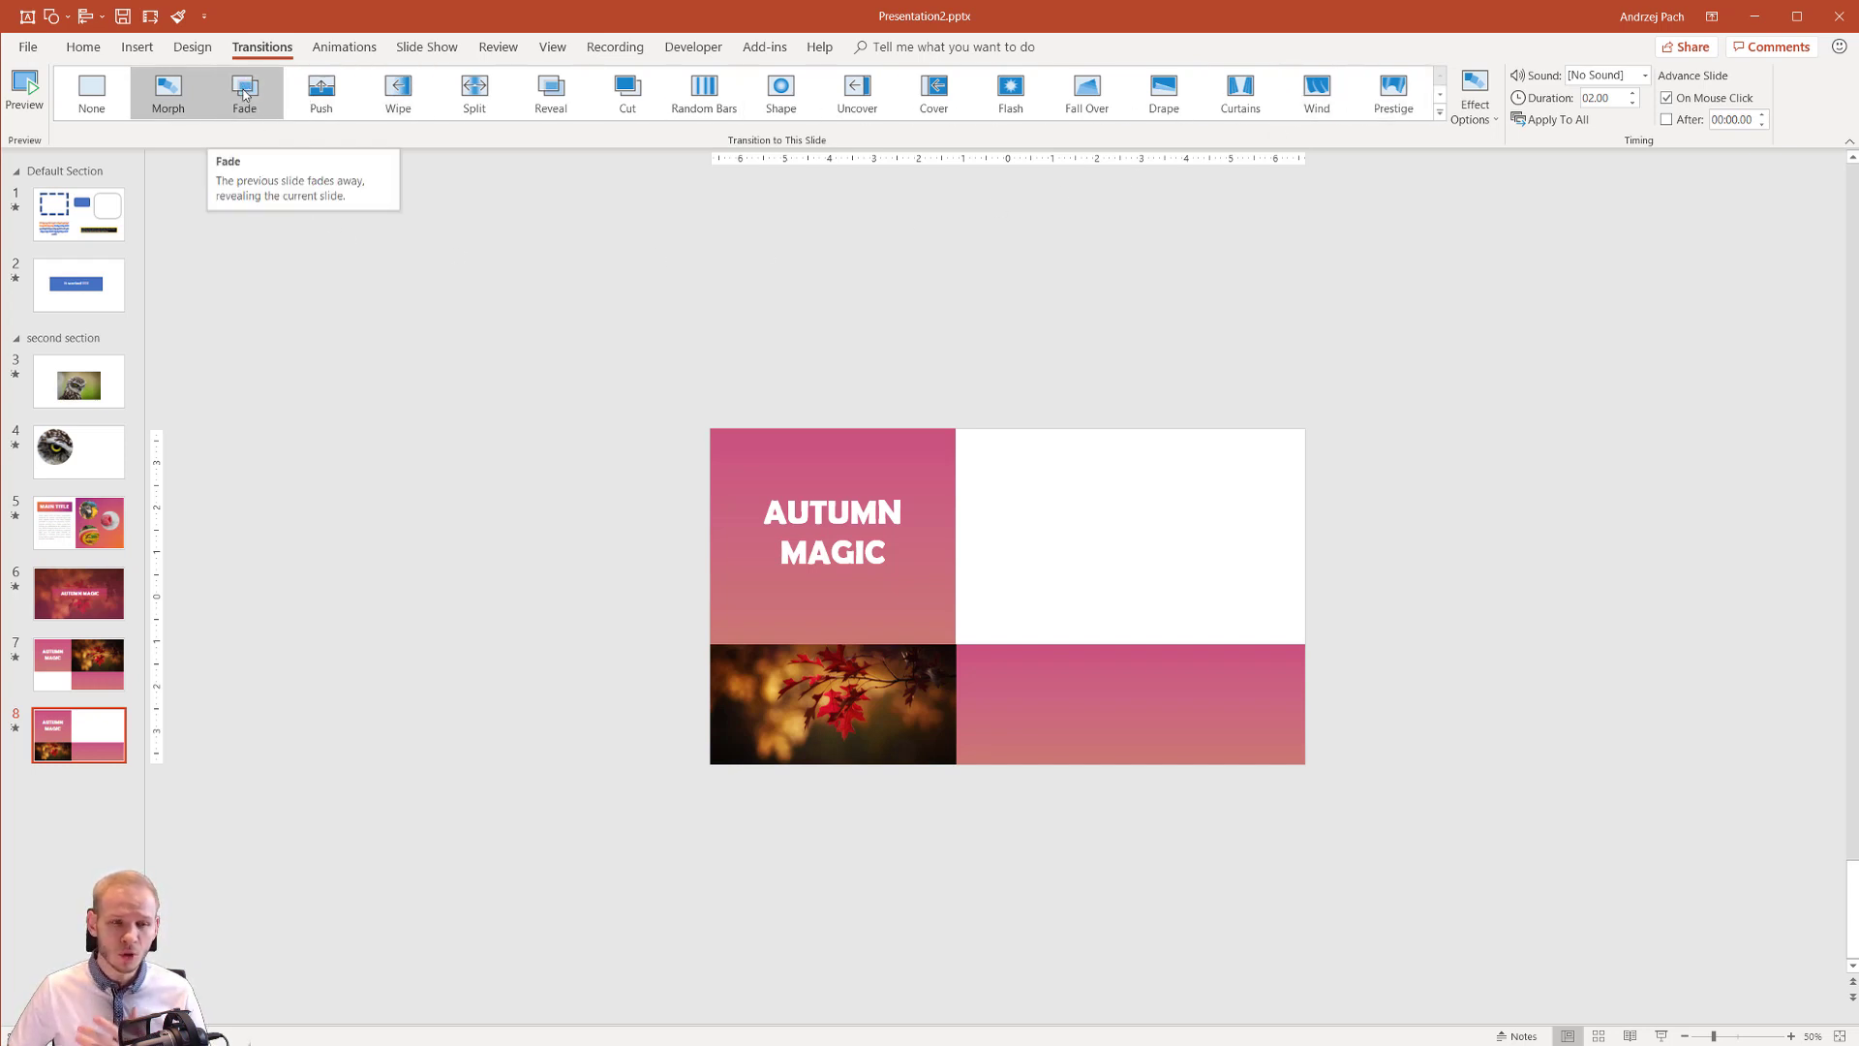
left_click(102, 462)
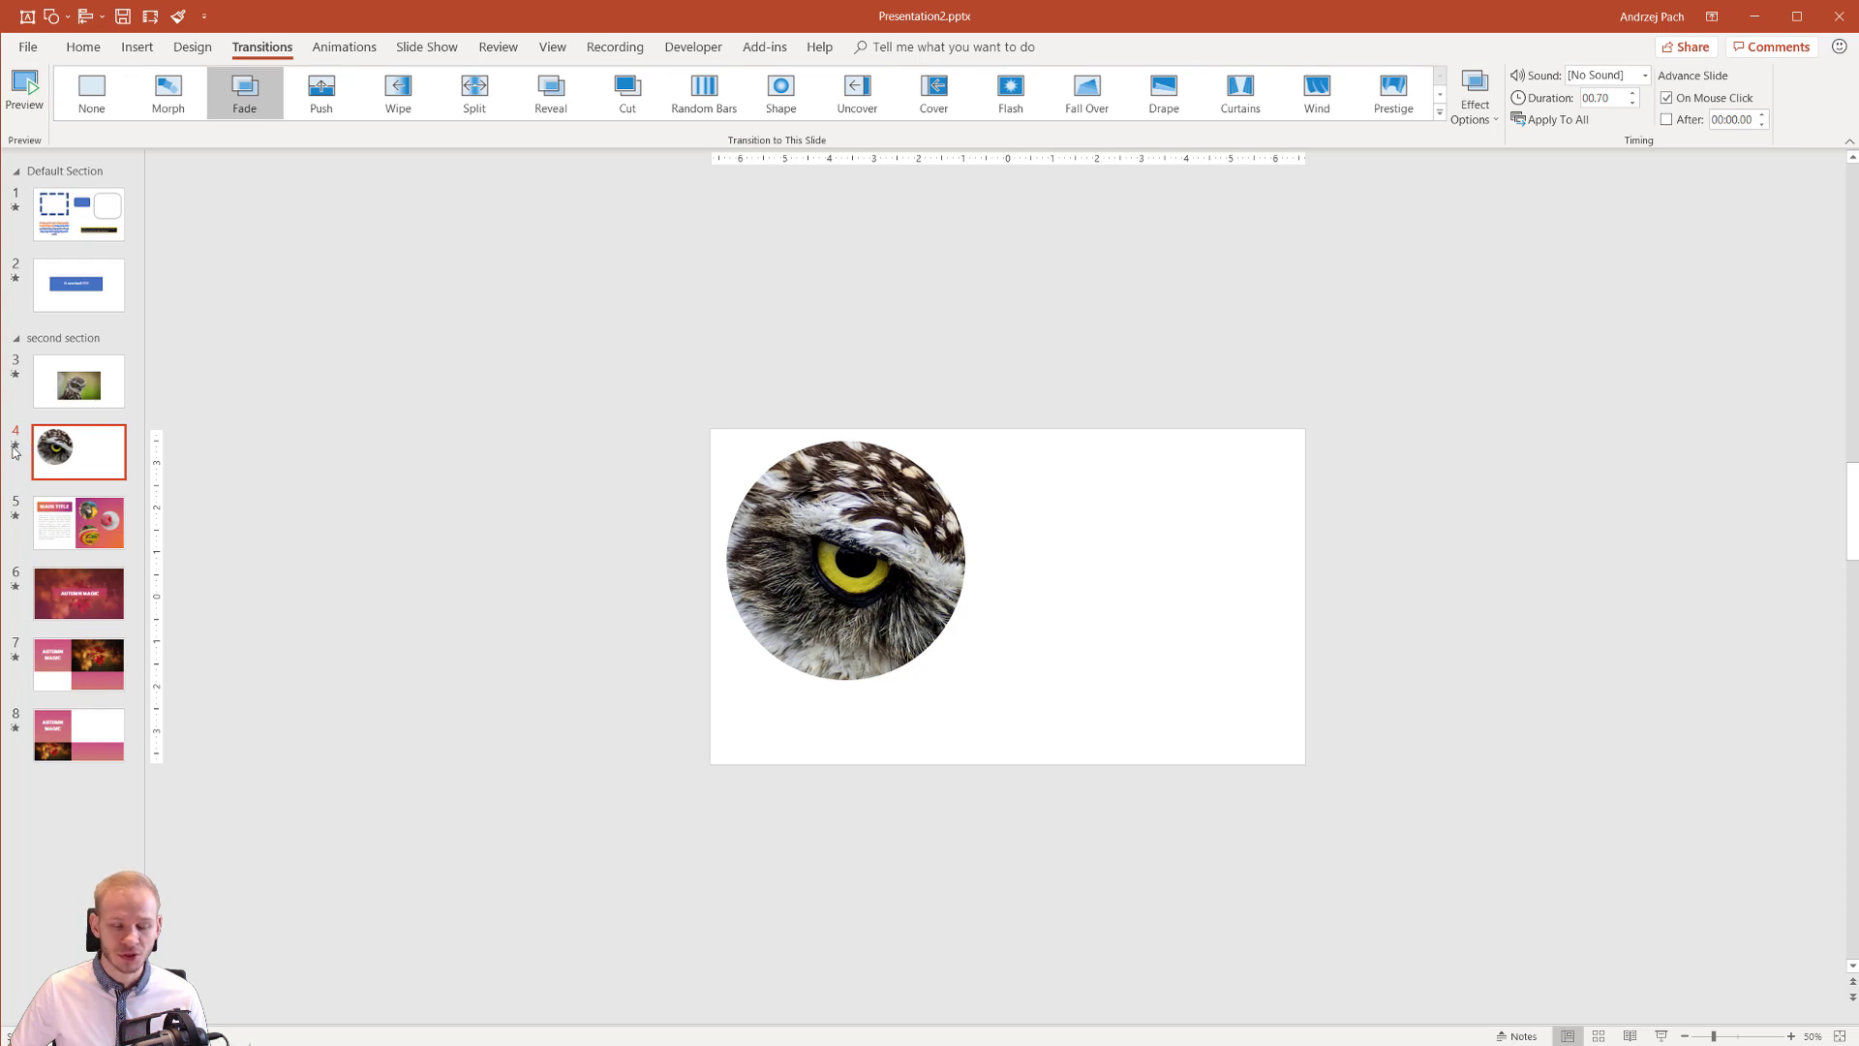
Step: Give slide 1 a Push, slide 2 a Wipe, and owl slide 3 a 01.50-second Split
left_click(51, 229)
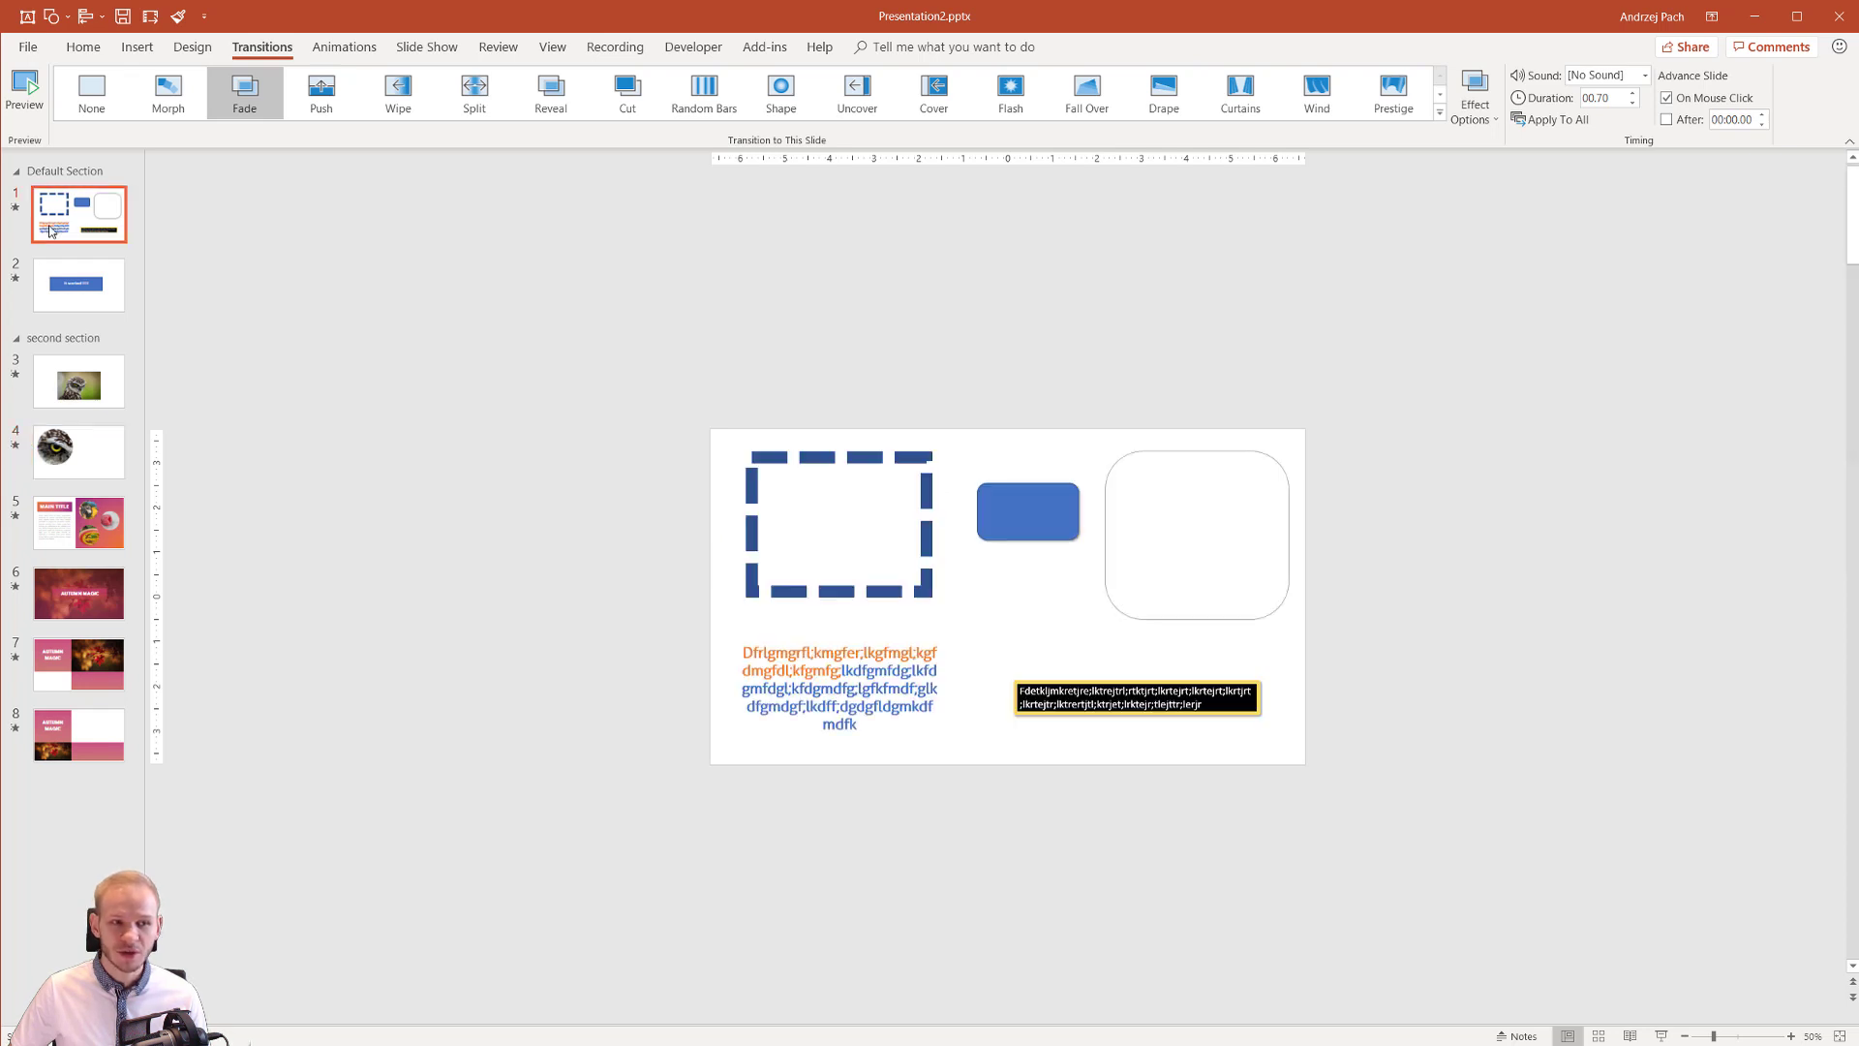
left_click(321, 92)
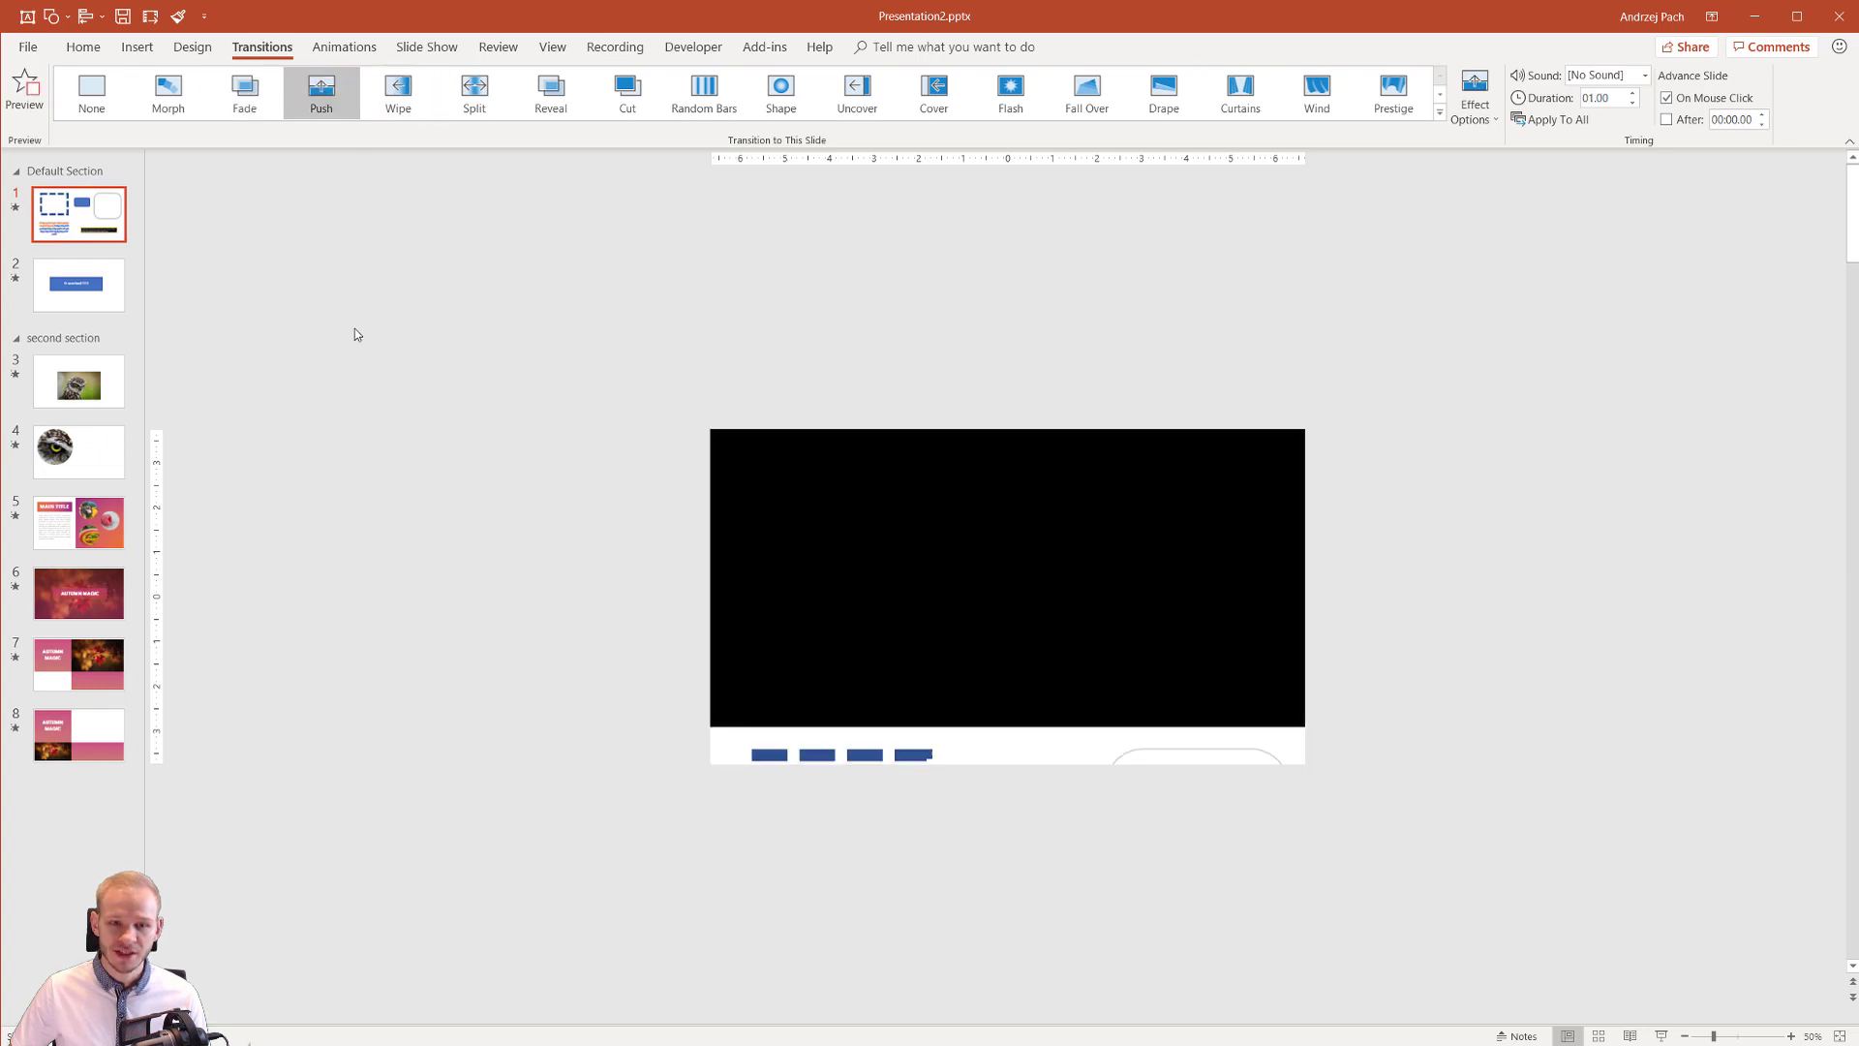
left_click(85, 312)
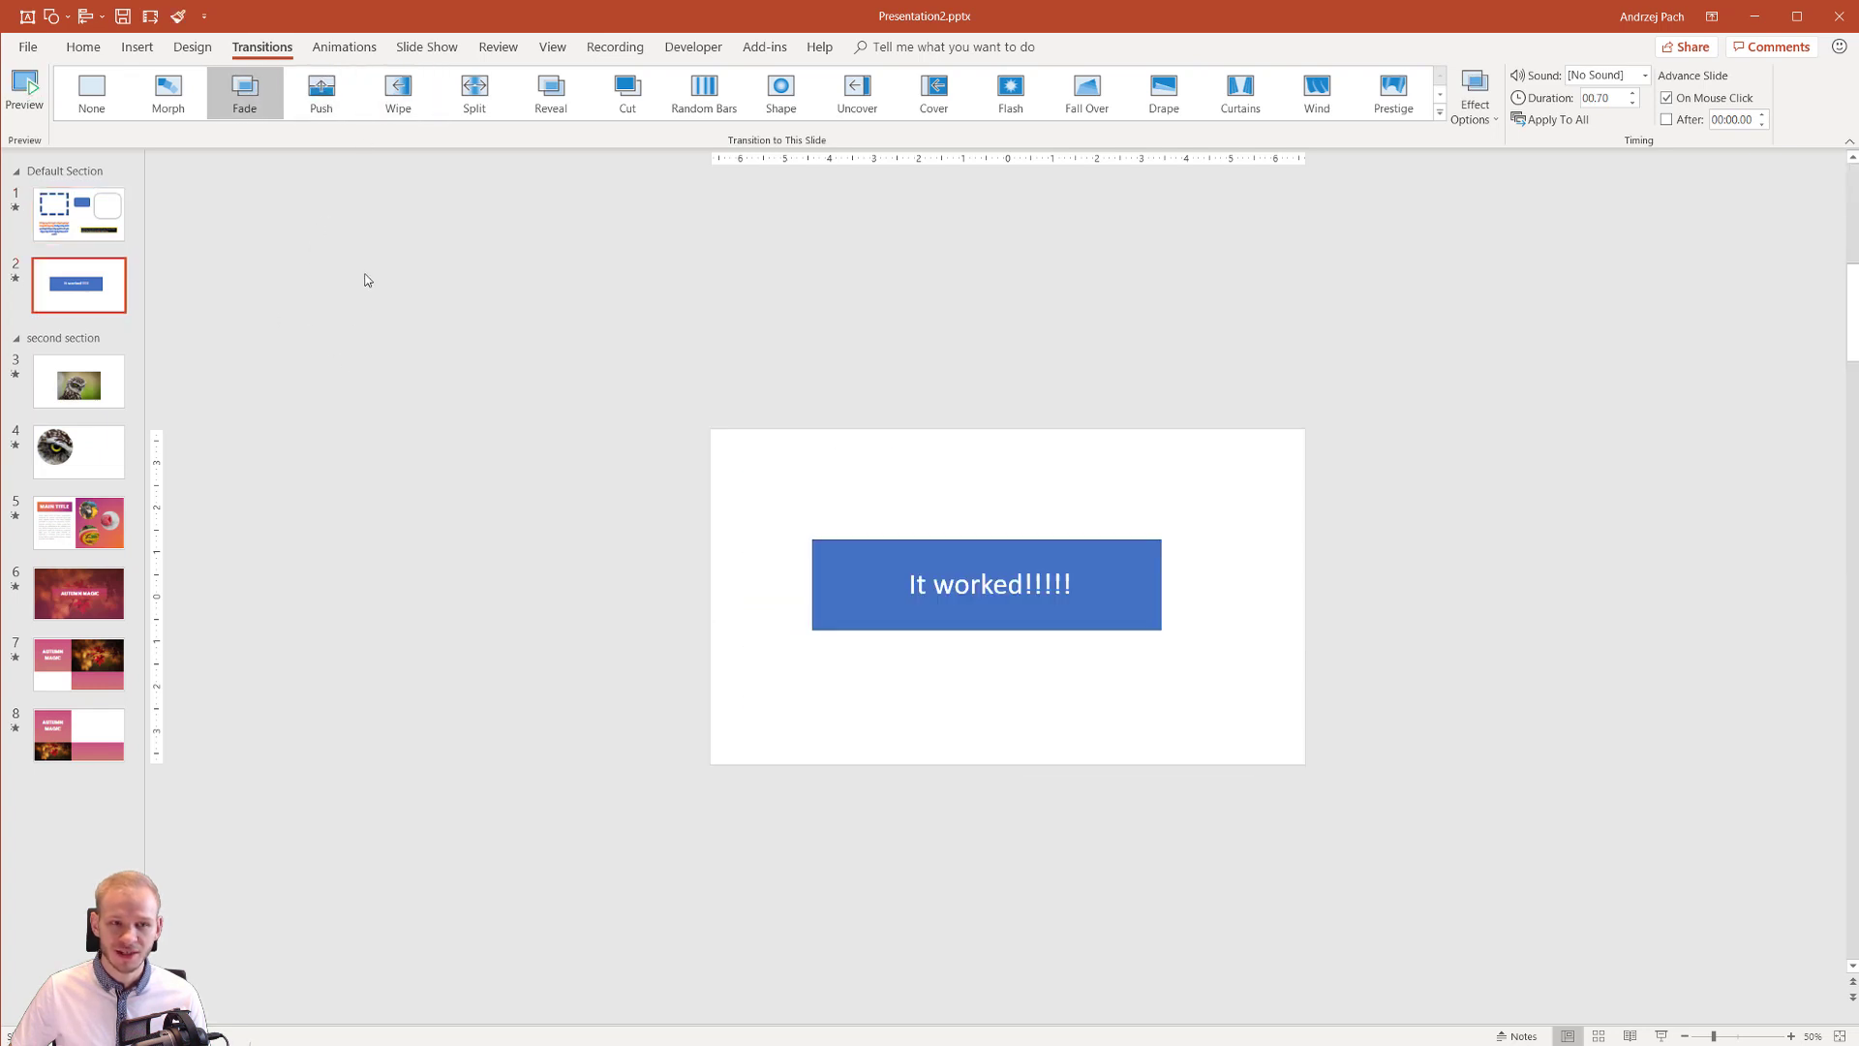
left_click(398, 92)
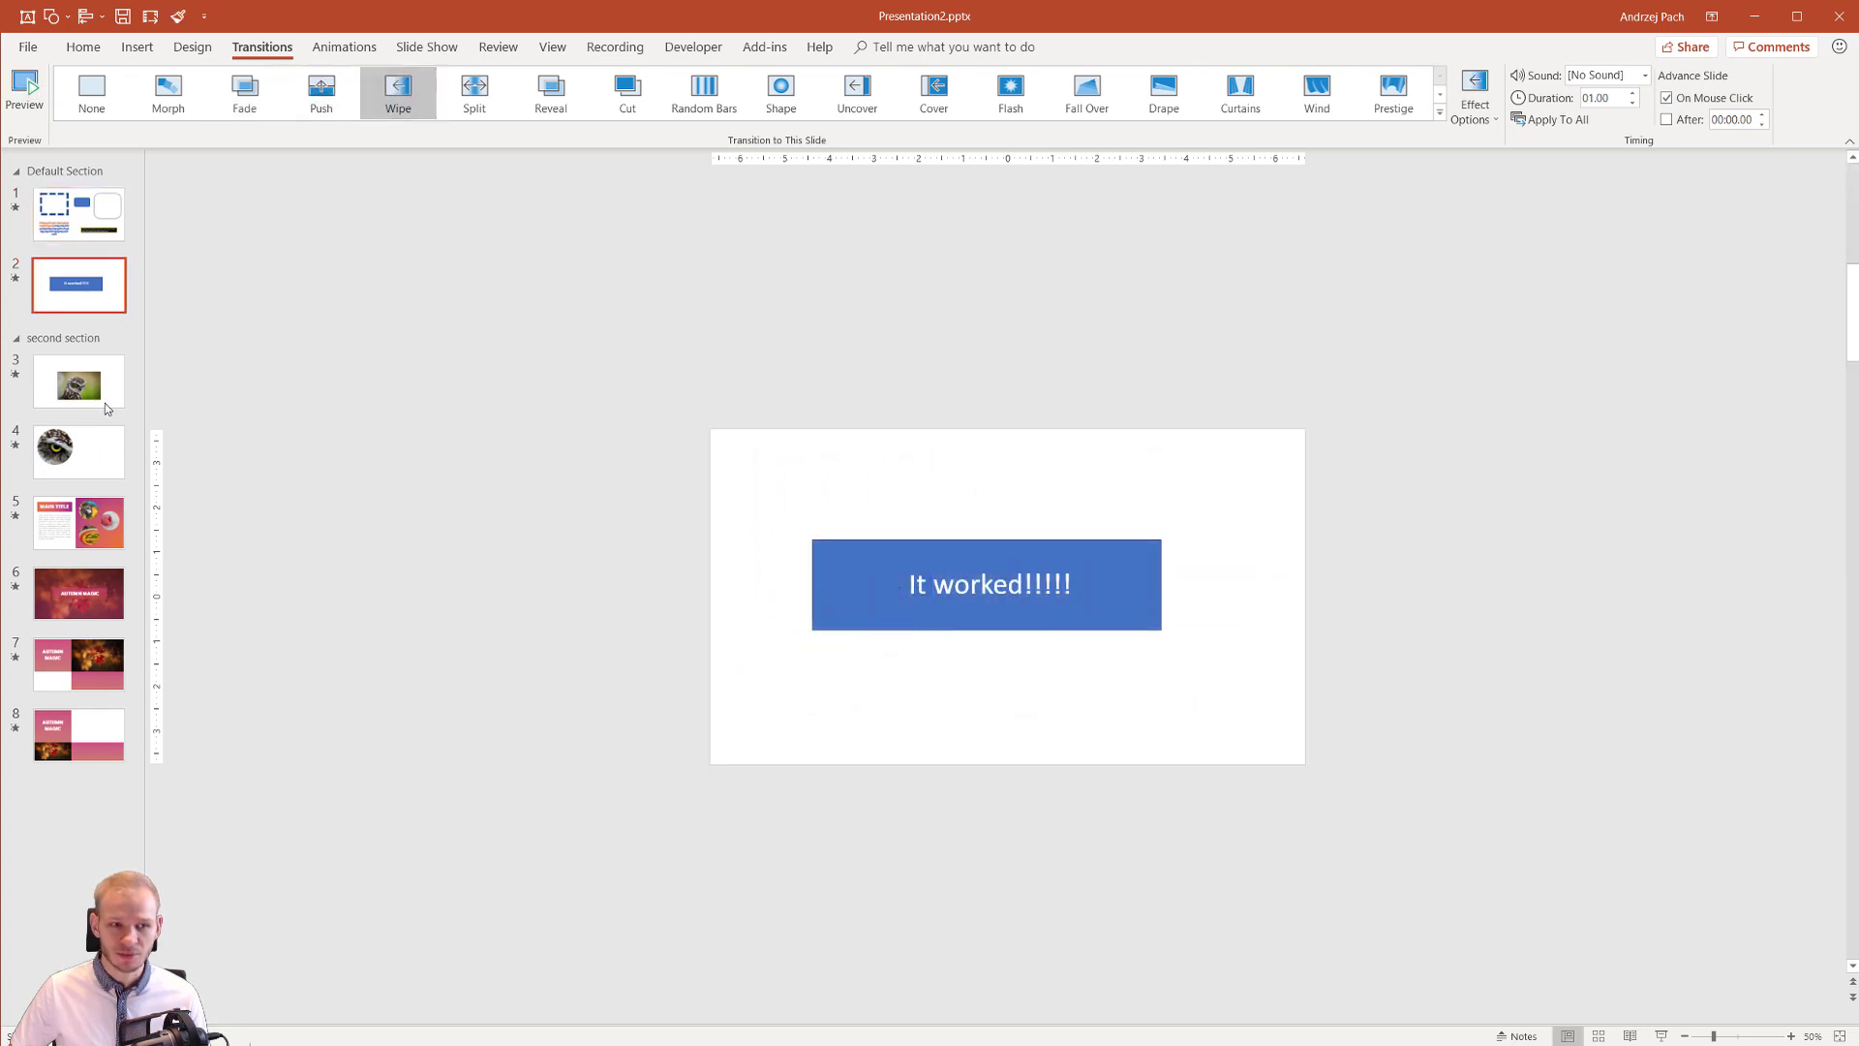
left_click(86, 386)
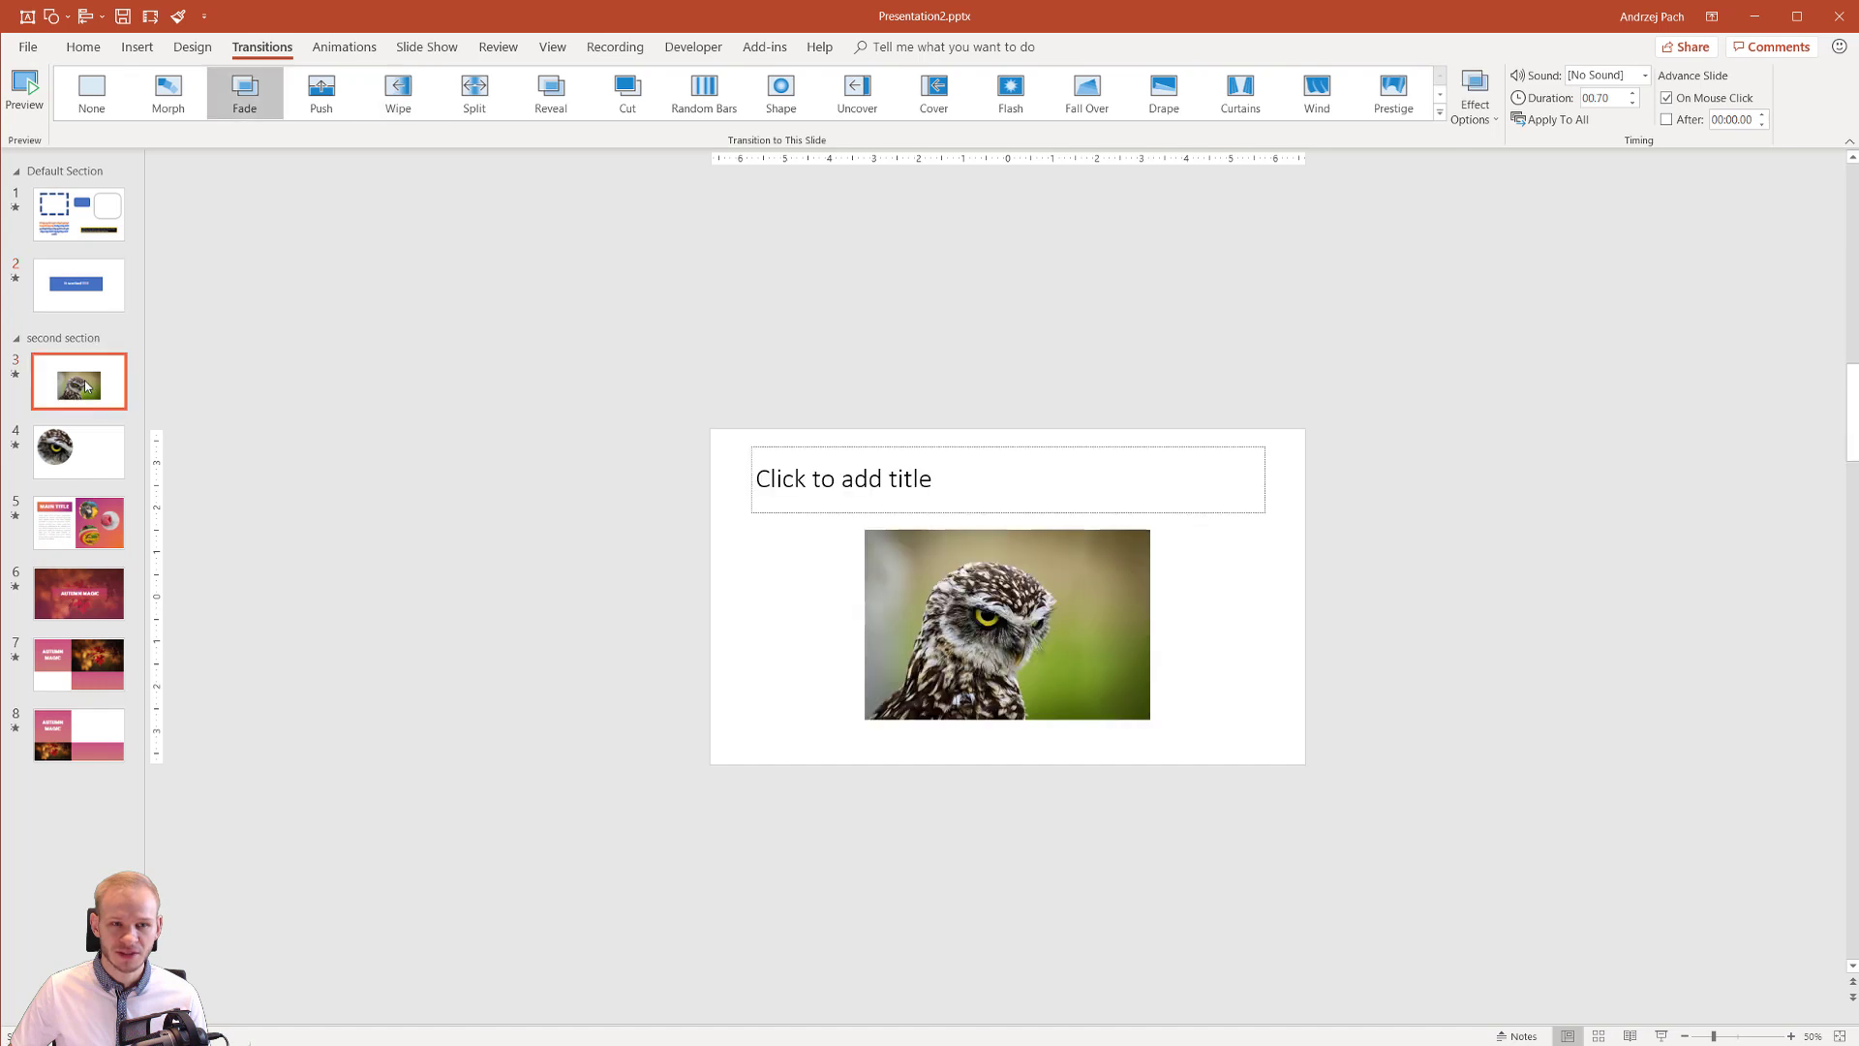
left_click(473, 109)
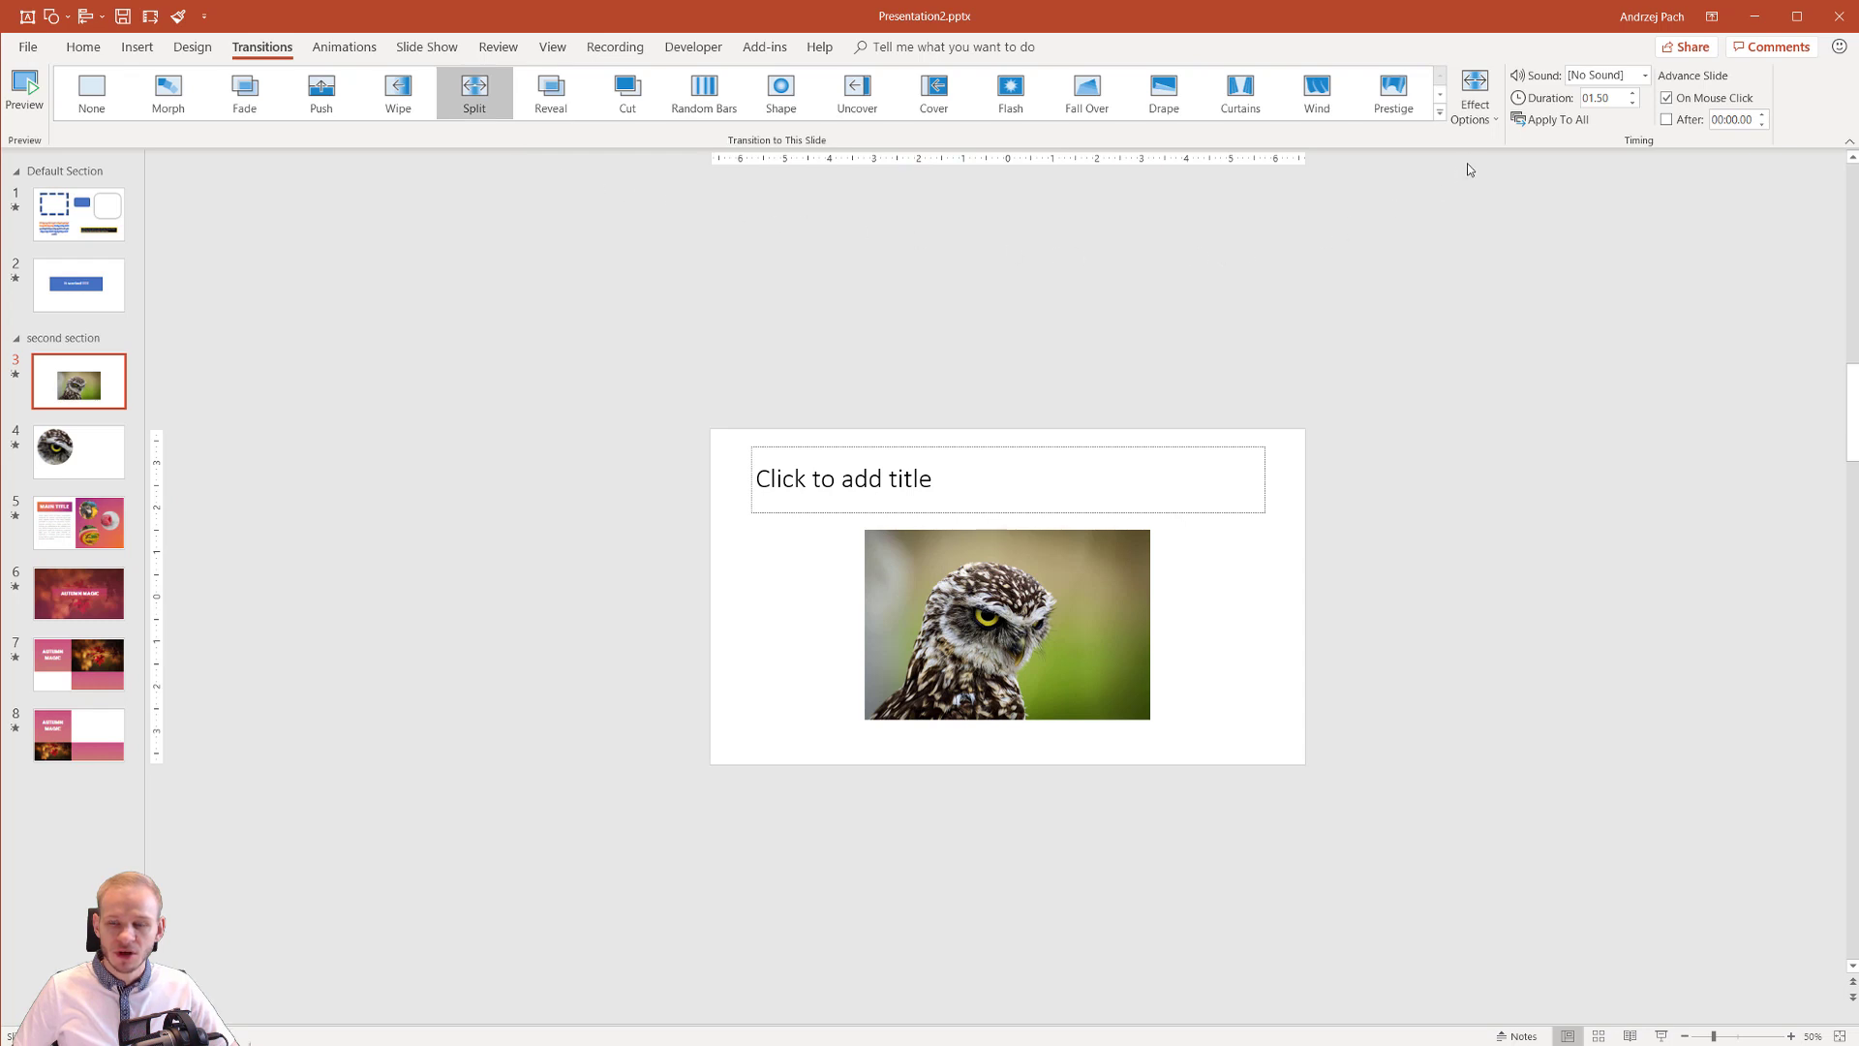
Step: Switch owl slide 3 to a 03.40-second Reveal with the Through Black From Right effect
left_click(1467, 119)
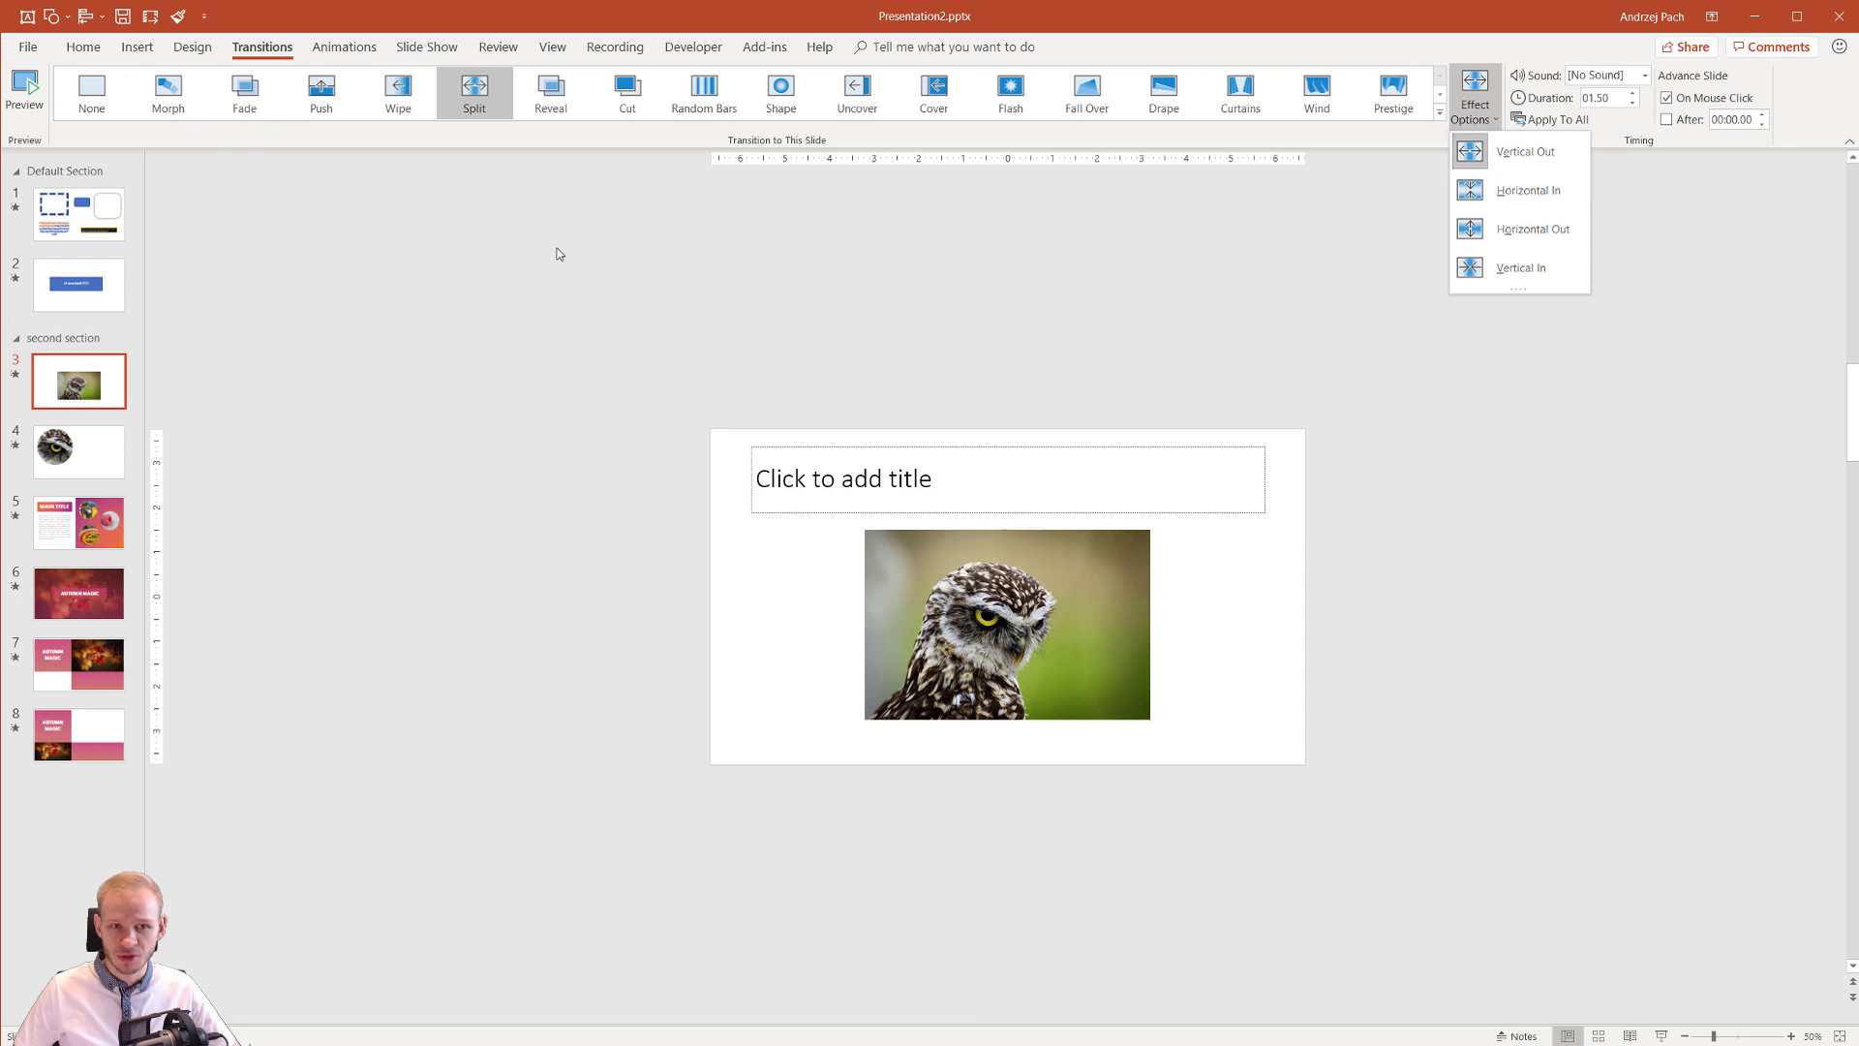
left_click(557, 100)
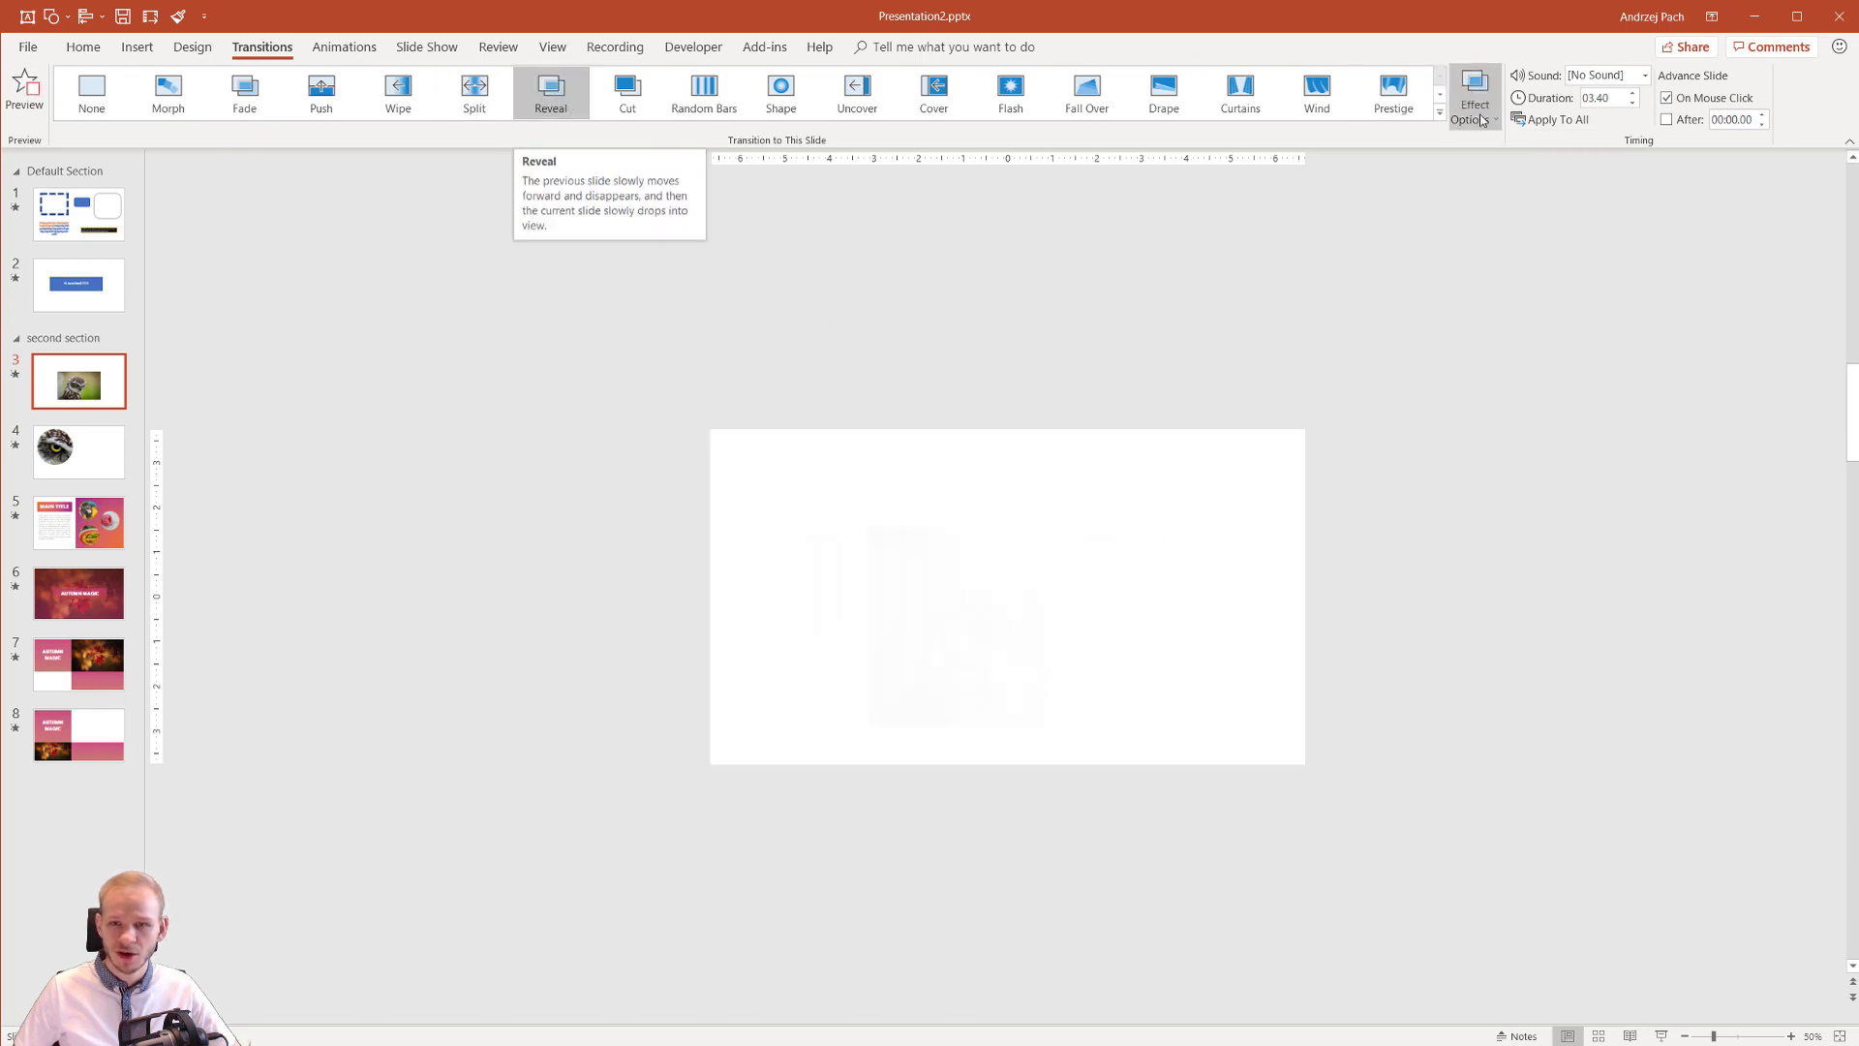
left_click(1480, 114)
left_click(1484, 119)
left_click(1484, 118)
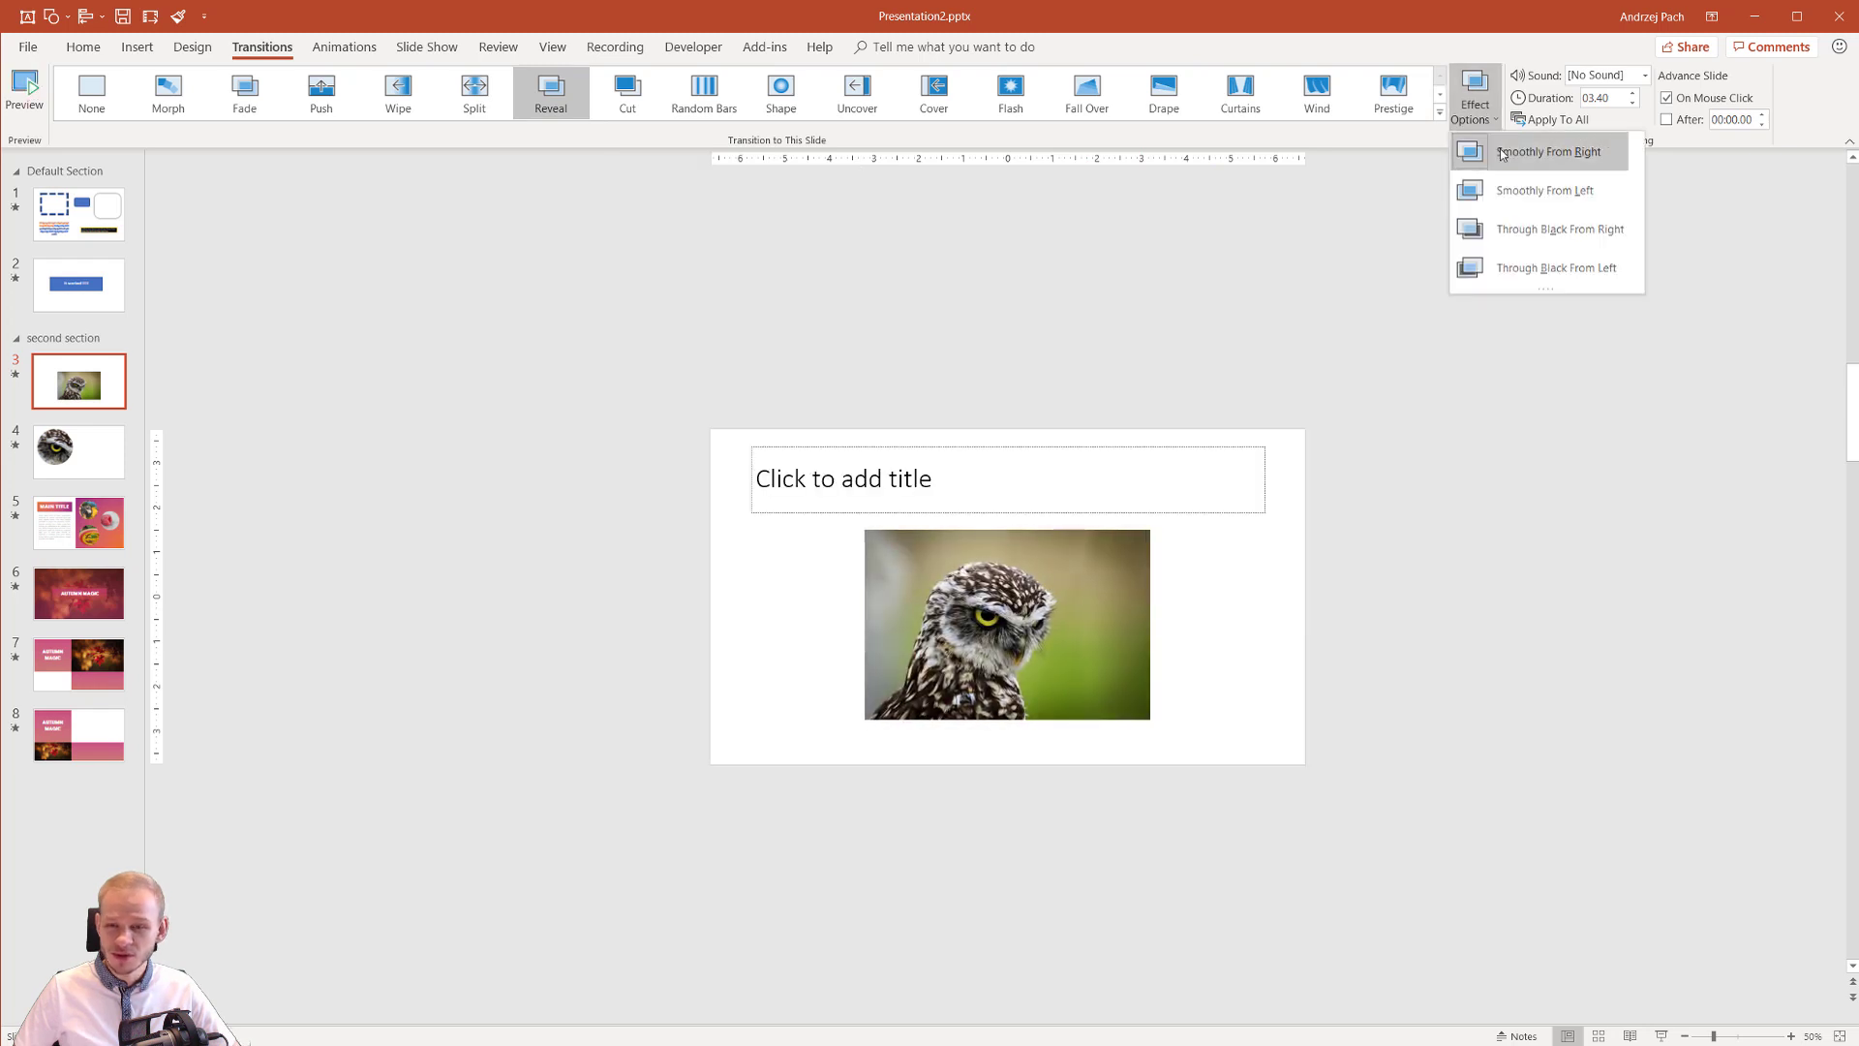
left_click(1599, 234)
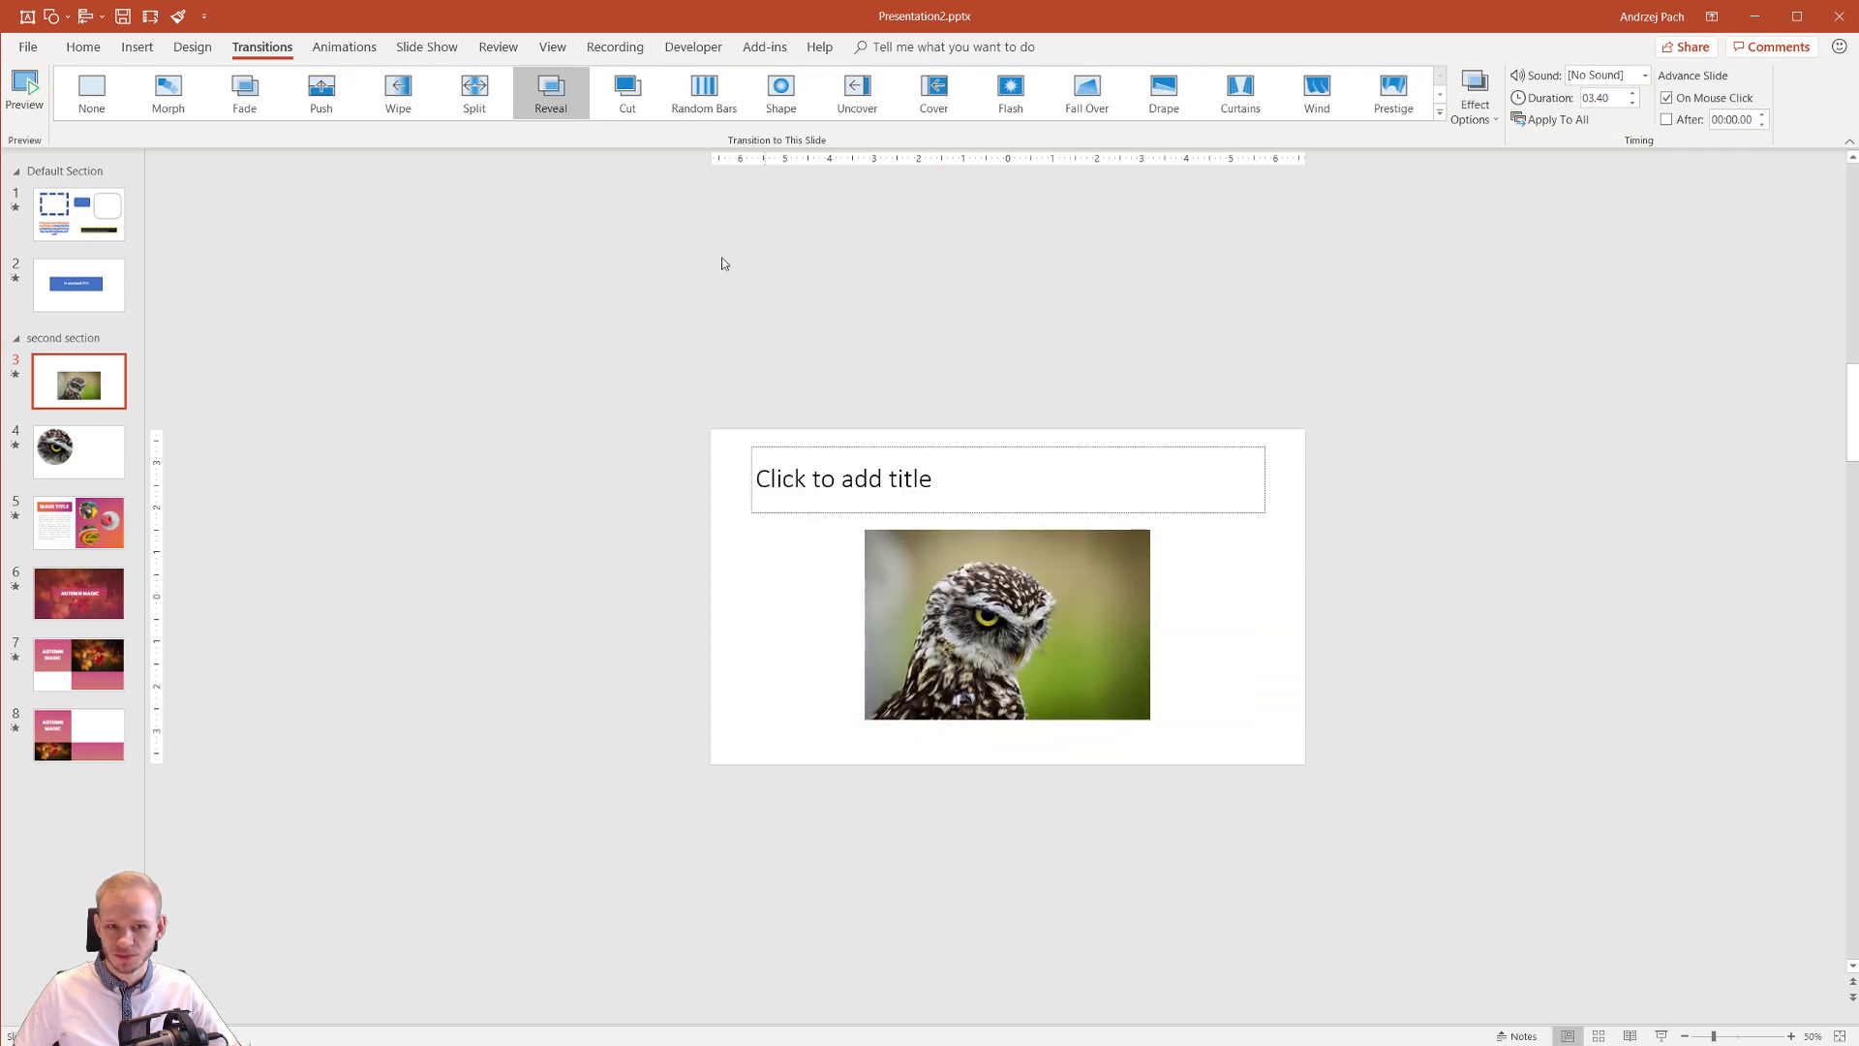
Step: Apply a 01.00-second Random Bars transition to the owl slide, trying Horizontal before reapplying it
left_click(716, 90)
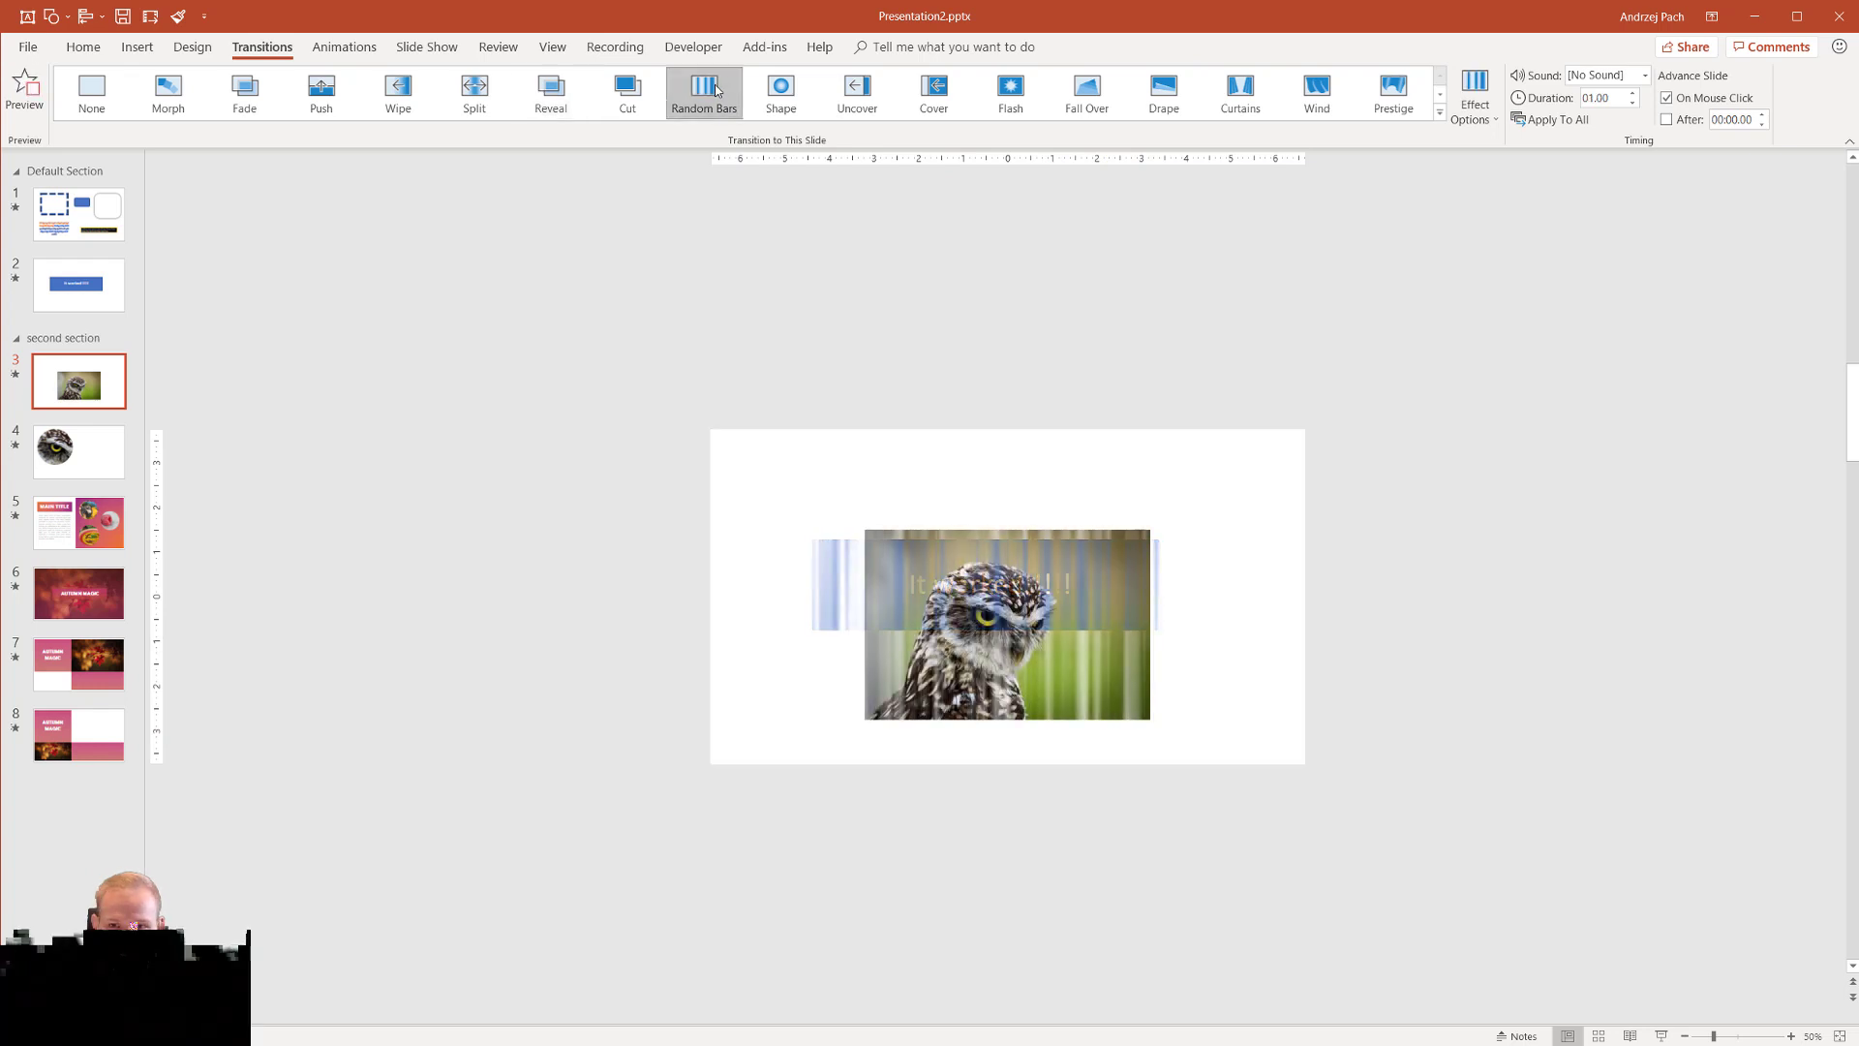
left_click(1478, 113)
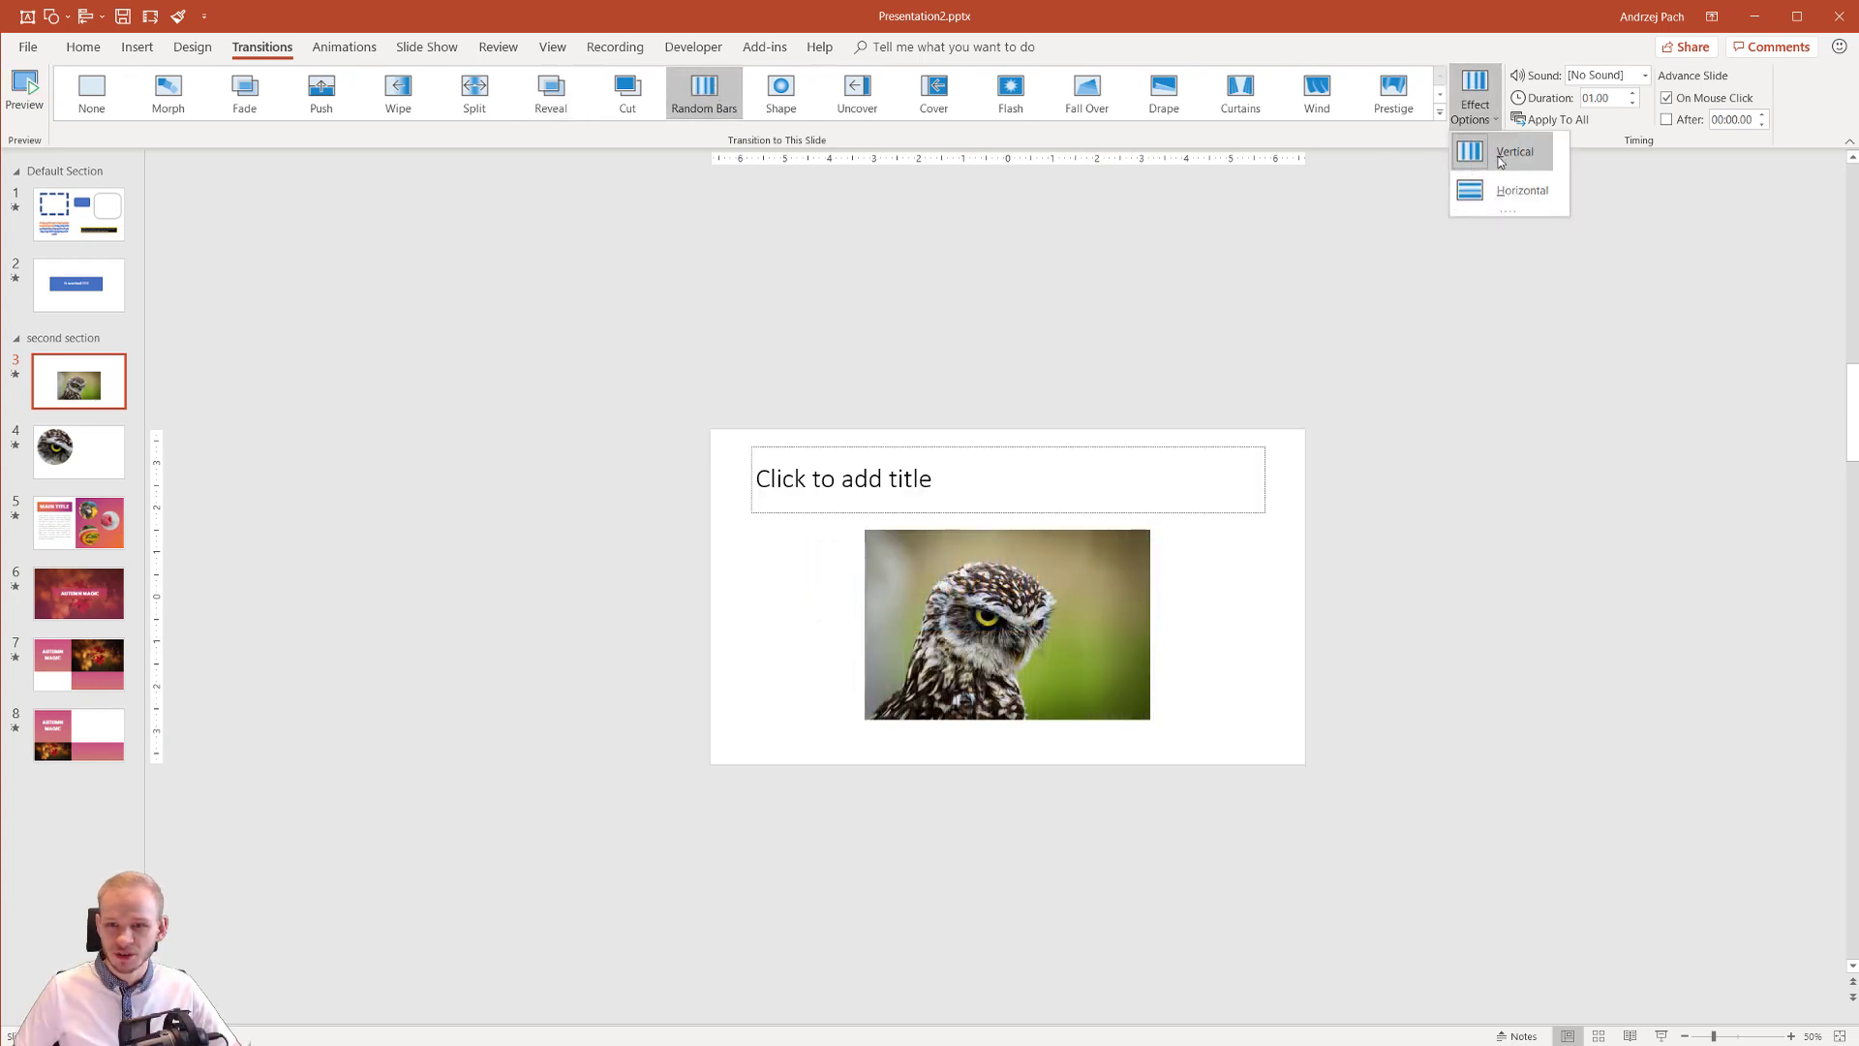
left_click(1500, 194)
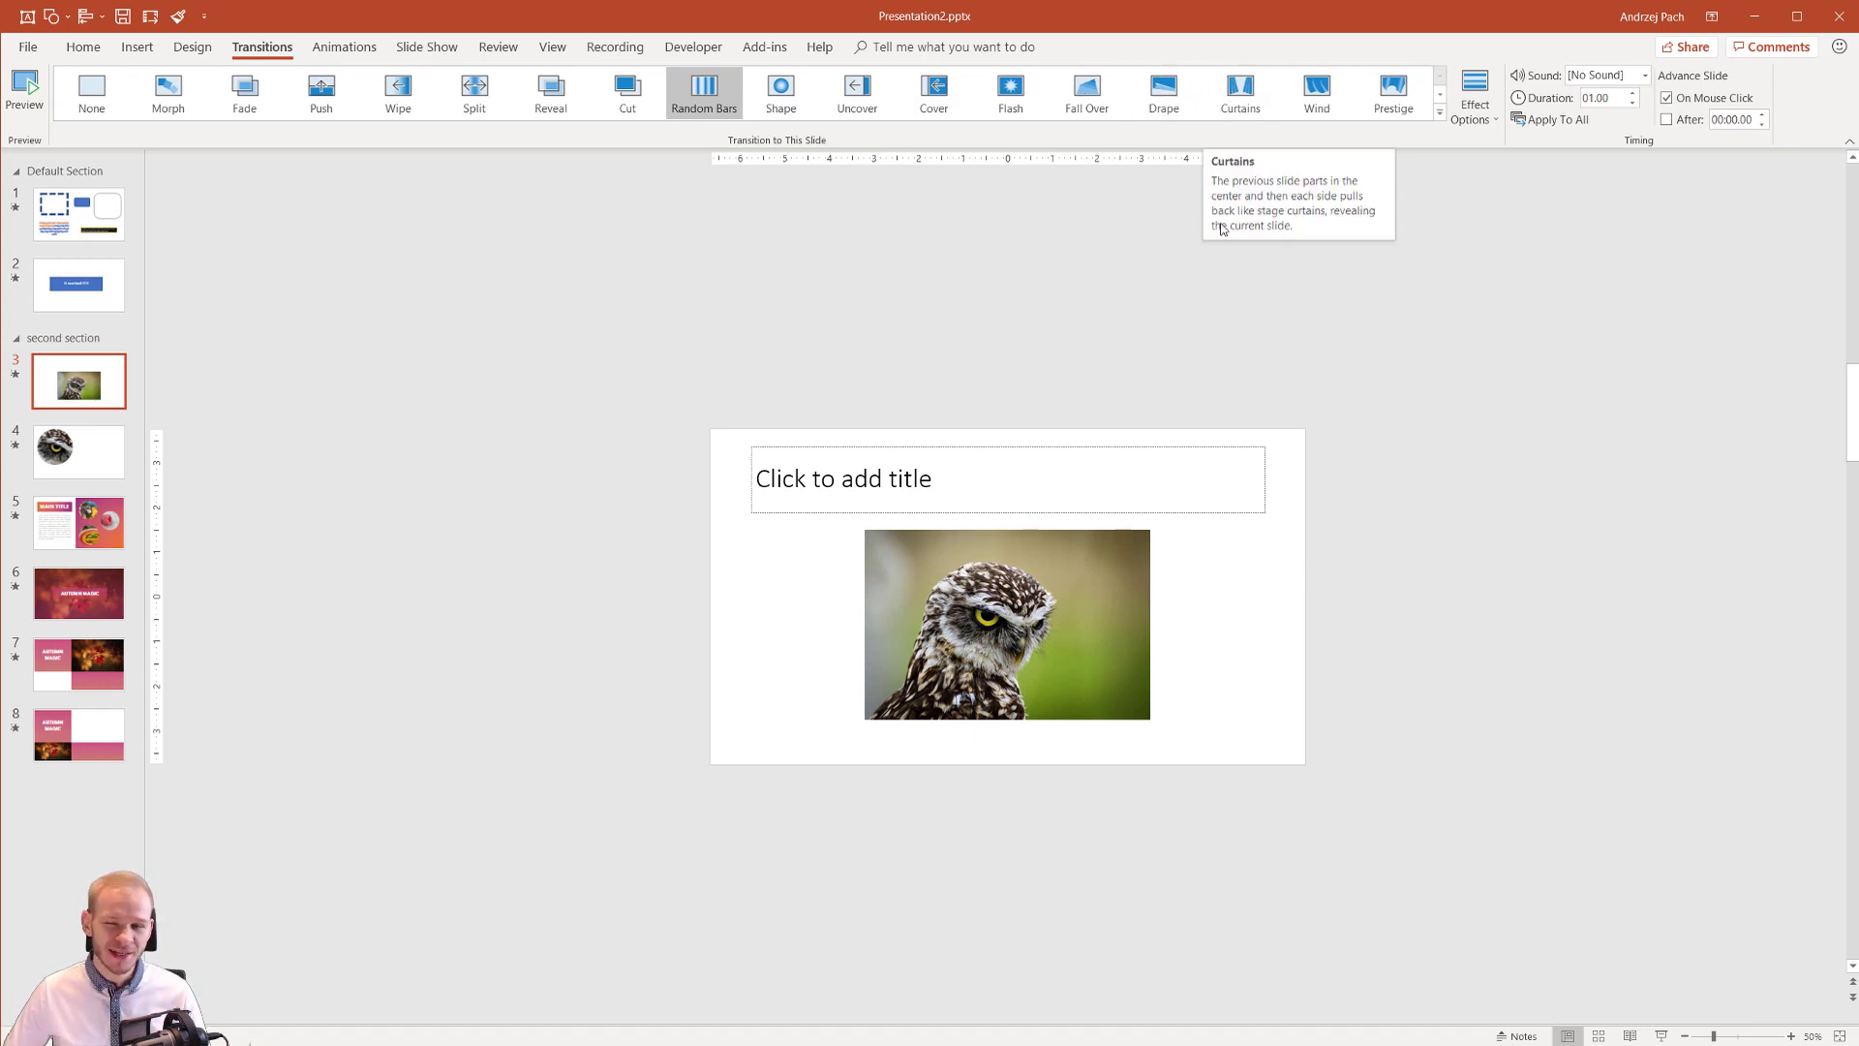
left_click(1468, 128)
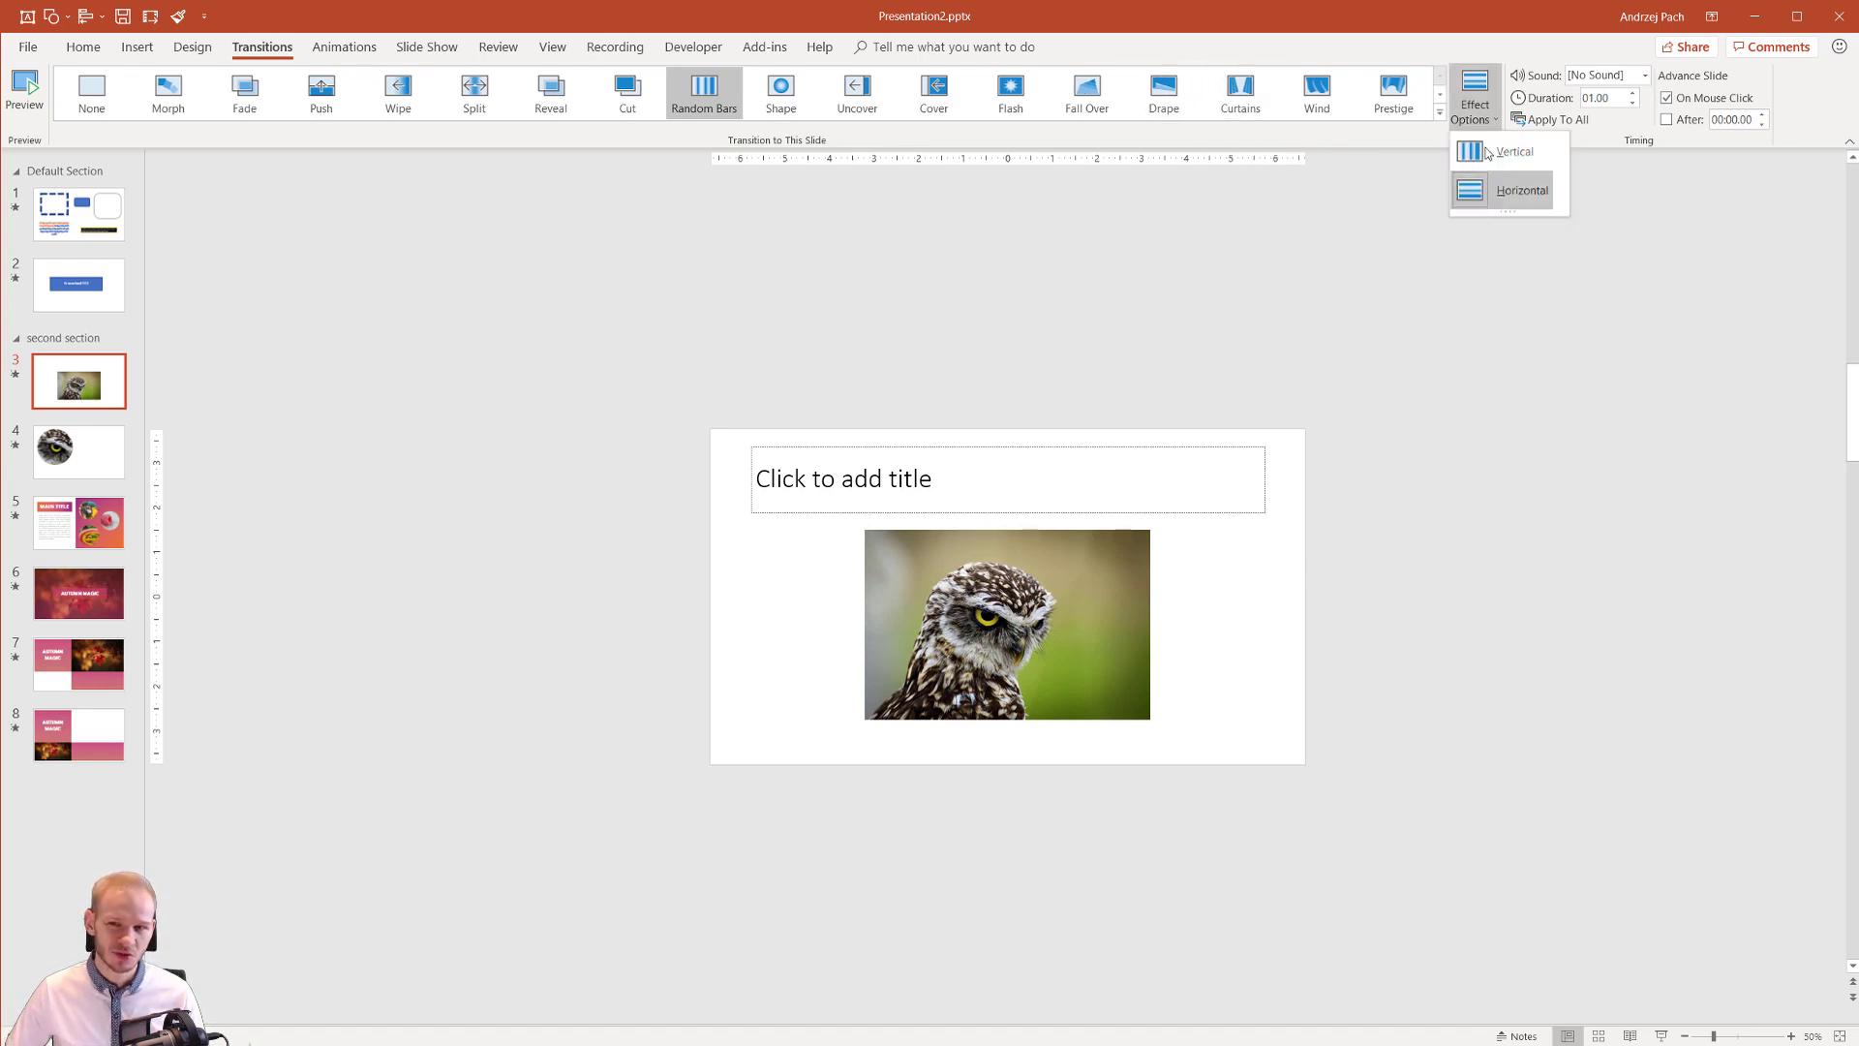
left_click(1510, 151)
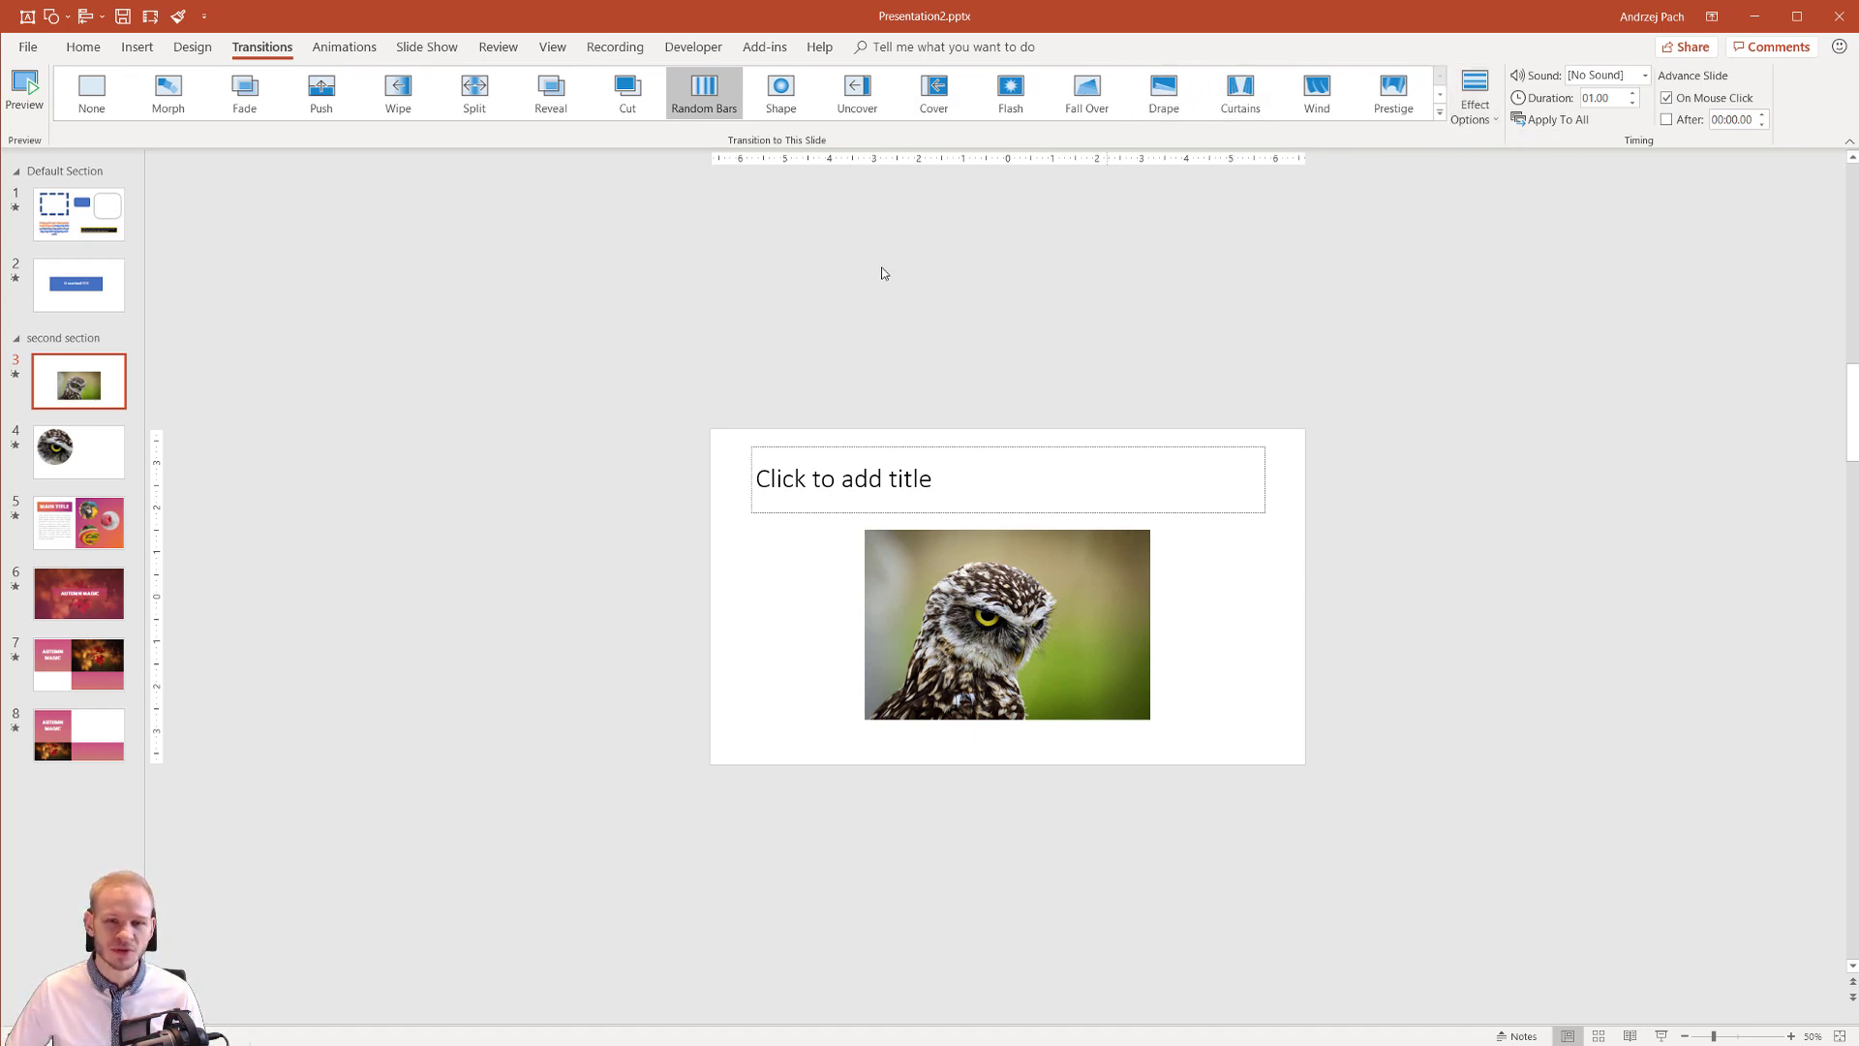
left_click(708, 102)
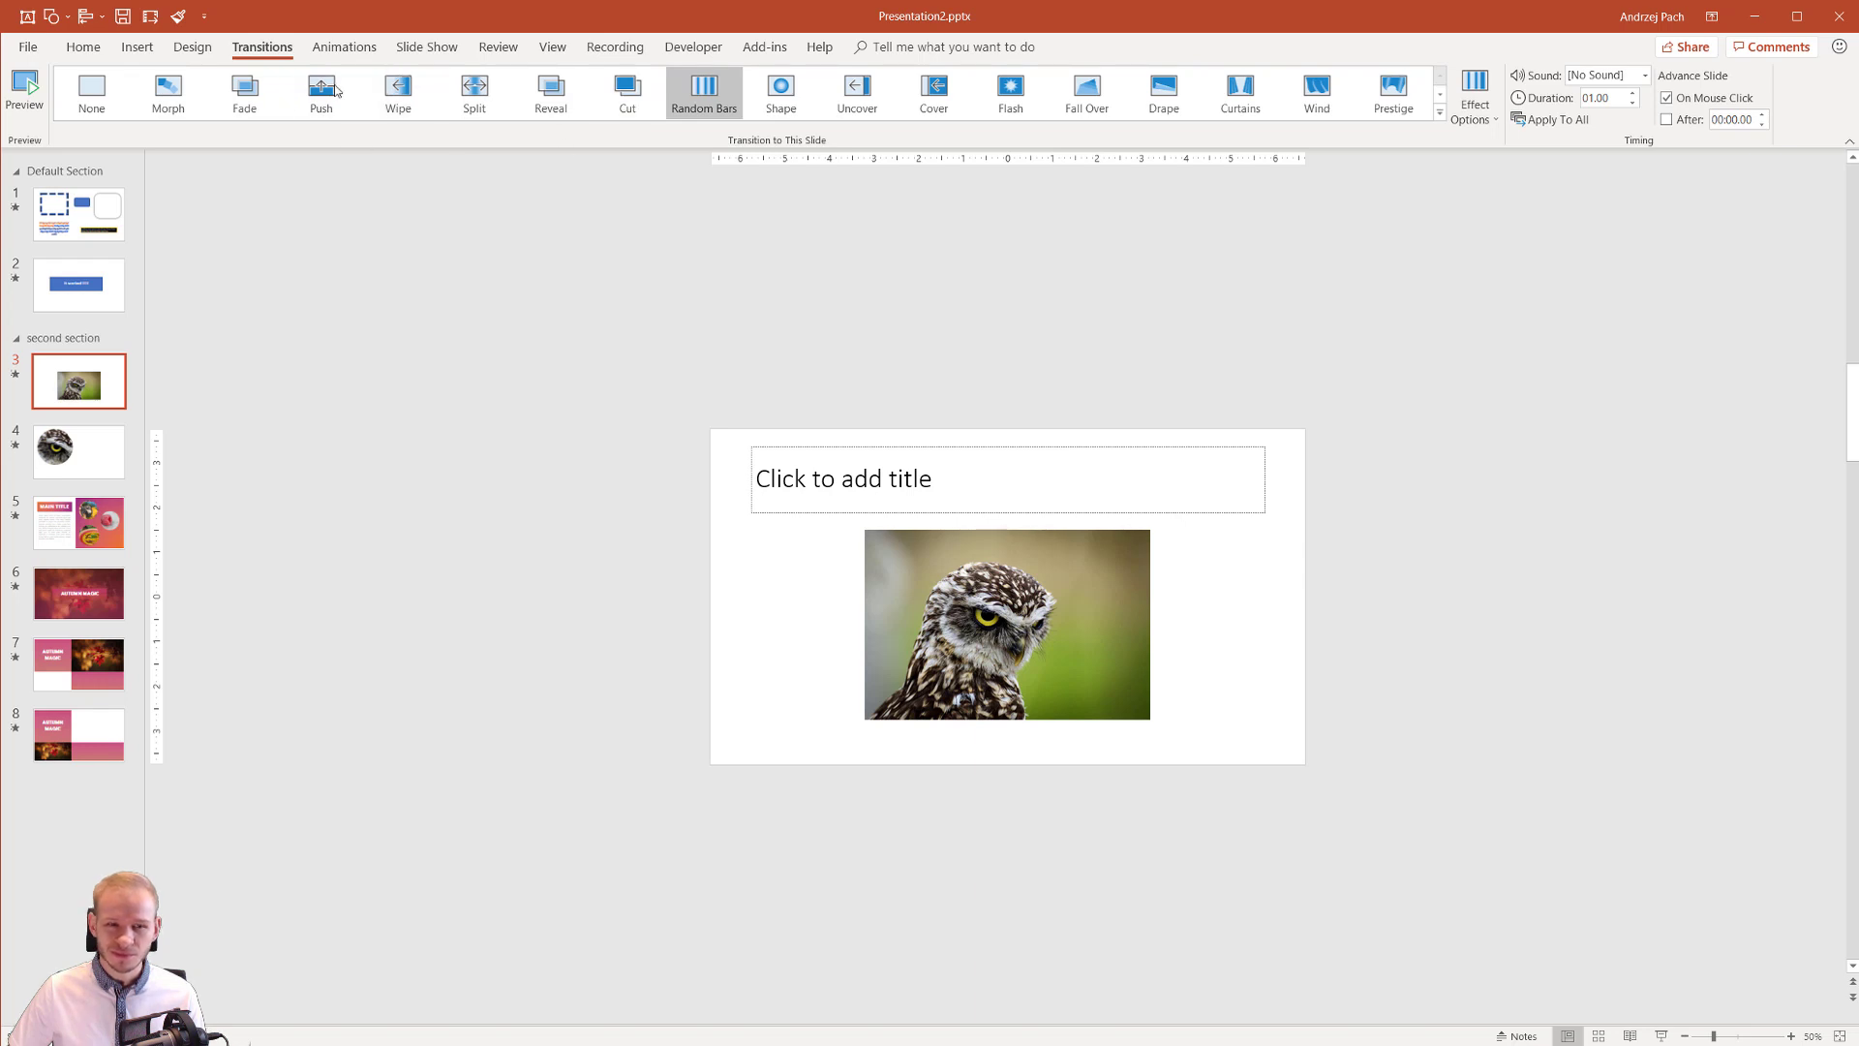
Step: Return owl slide 3 to a 01.50-second Split transition and display Autumn Magic slide 6
left_click(471, 101)
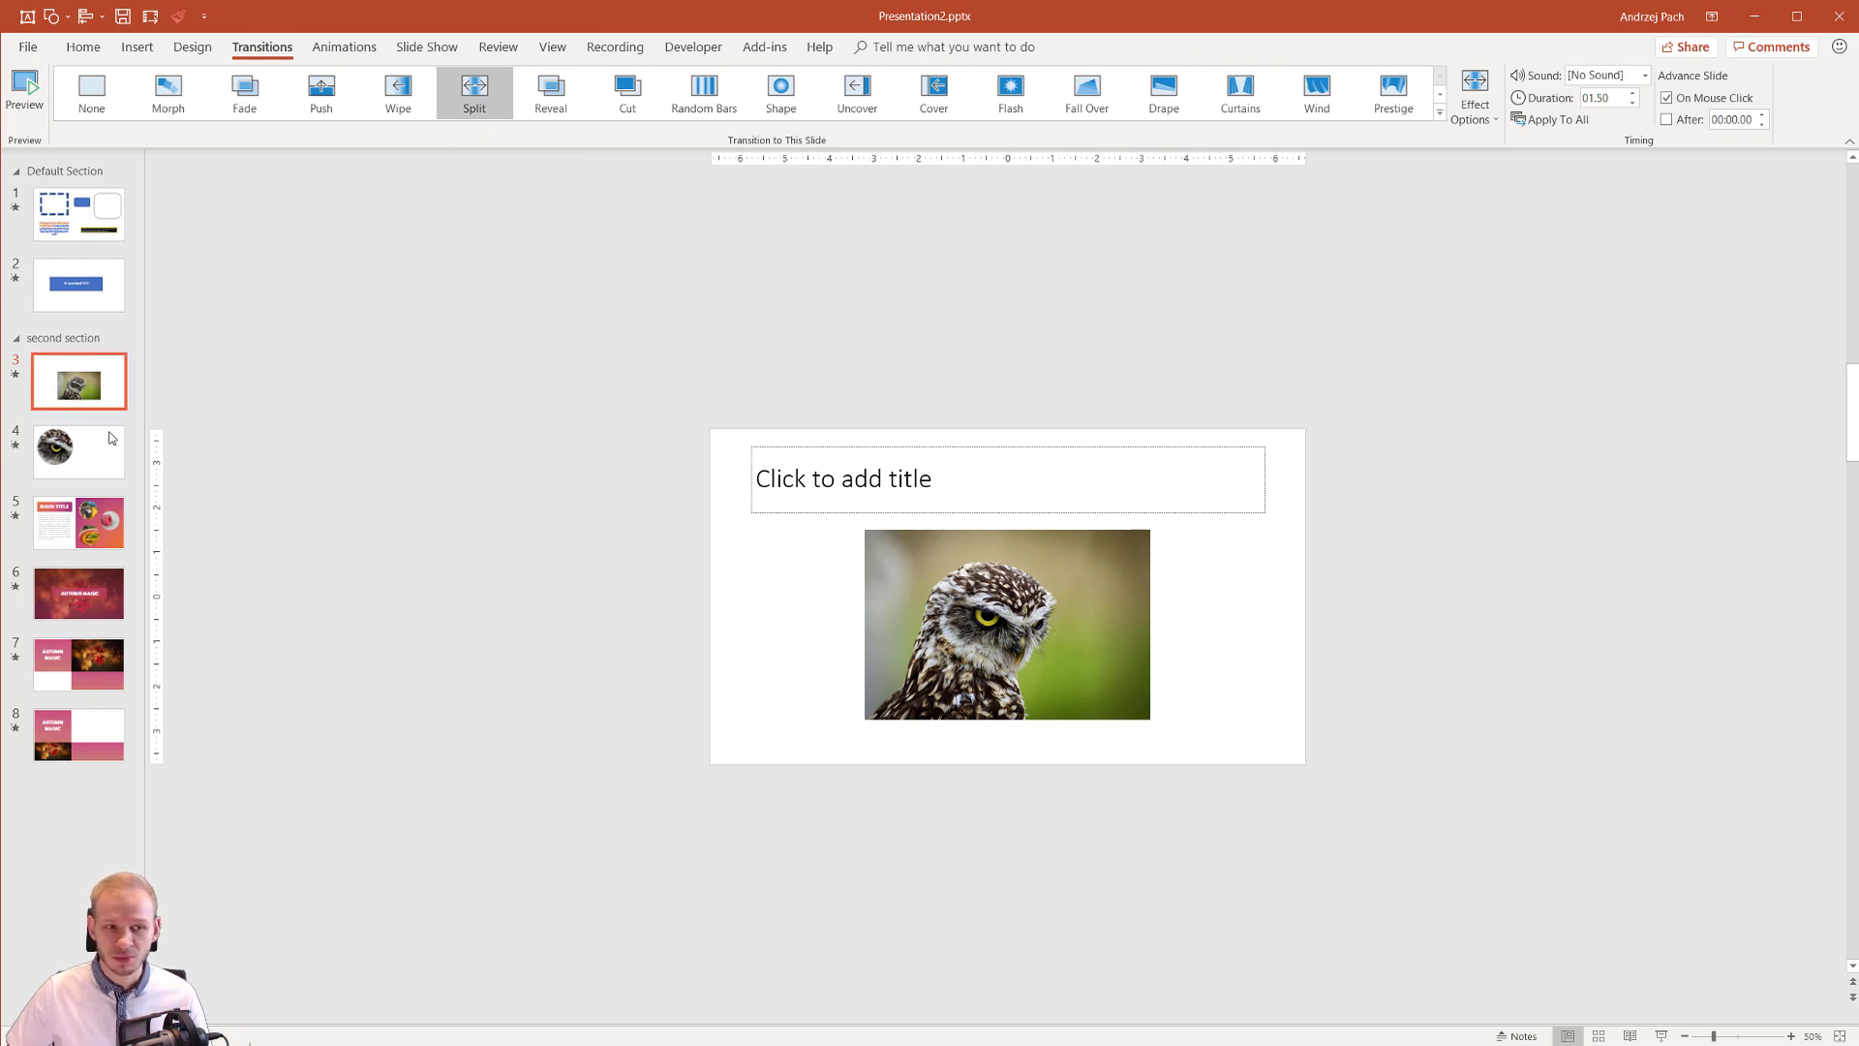
left_click(87, 604)
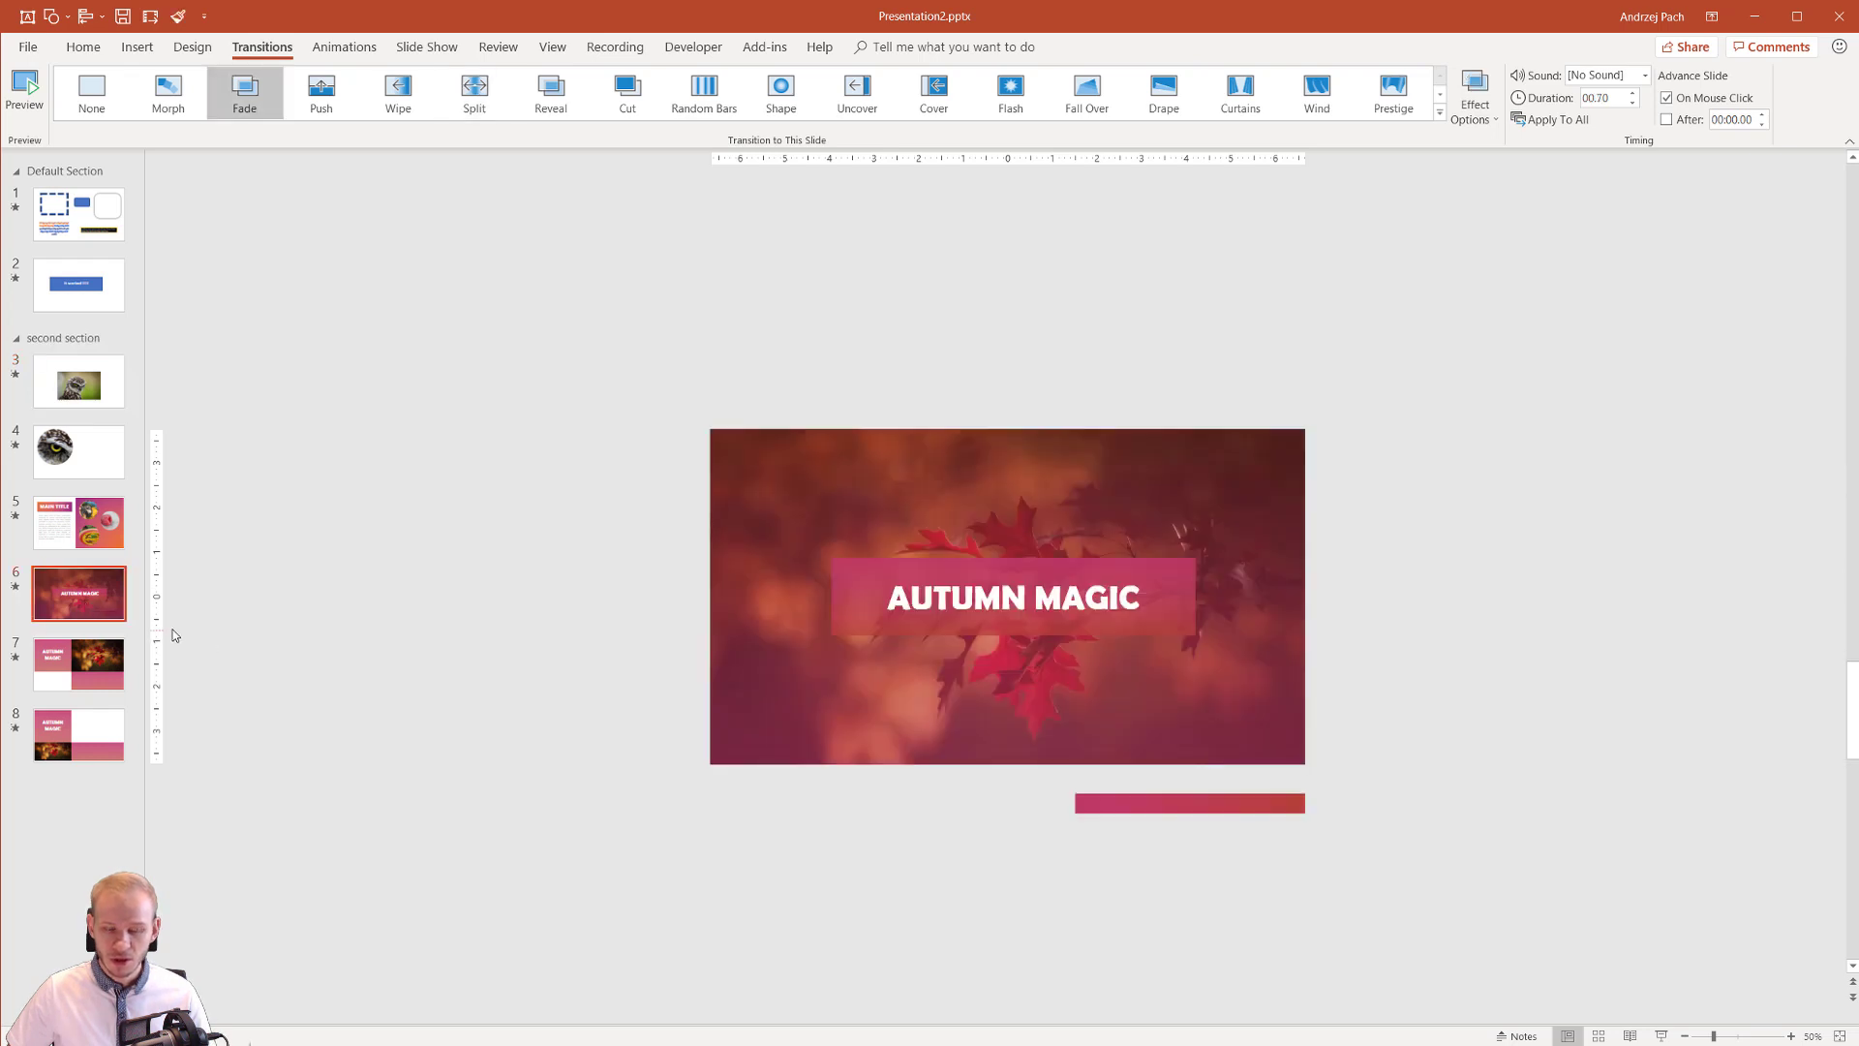
left_click(61, 654)
left_click(90, 599)
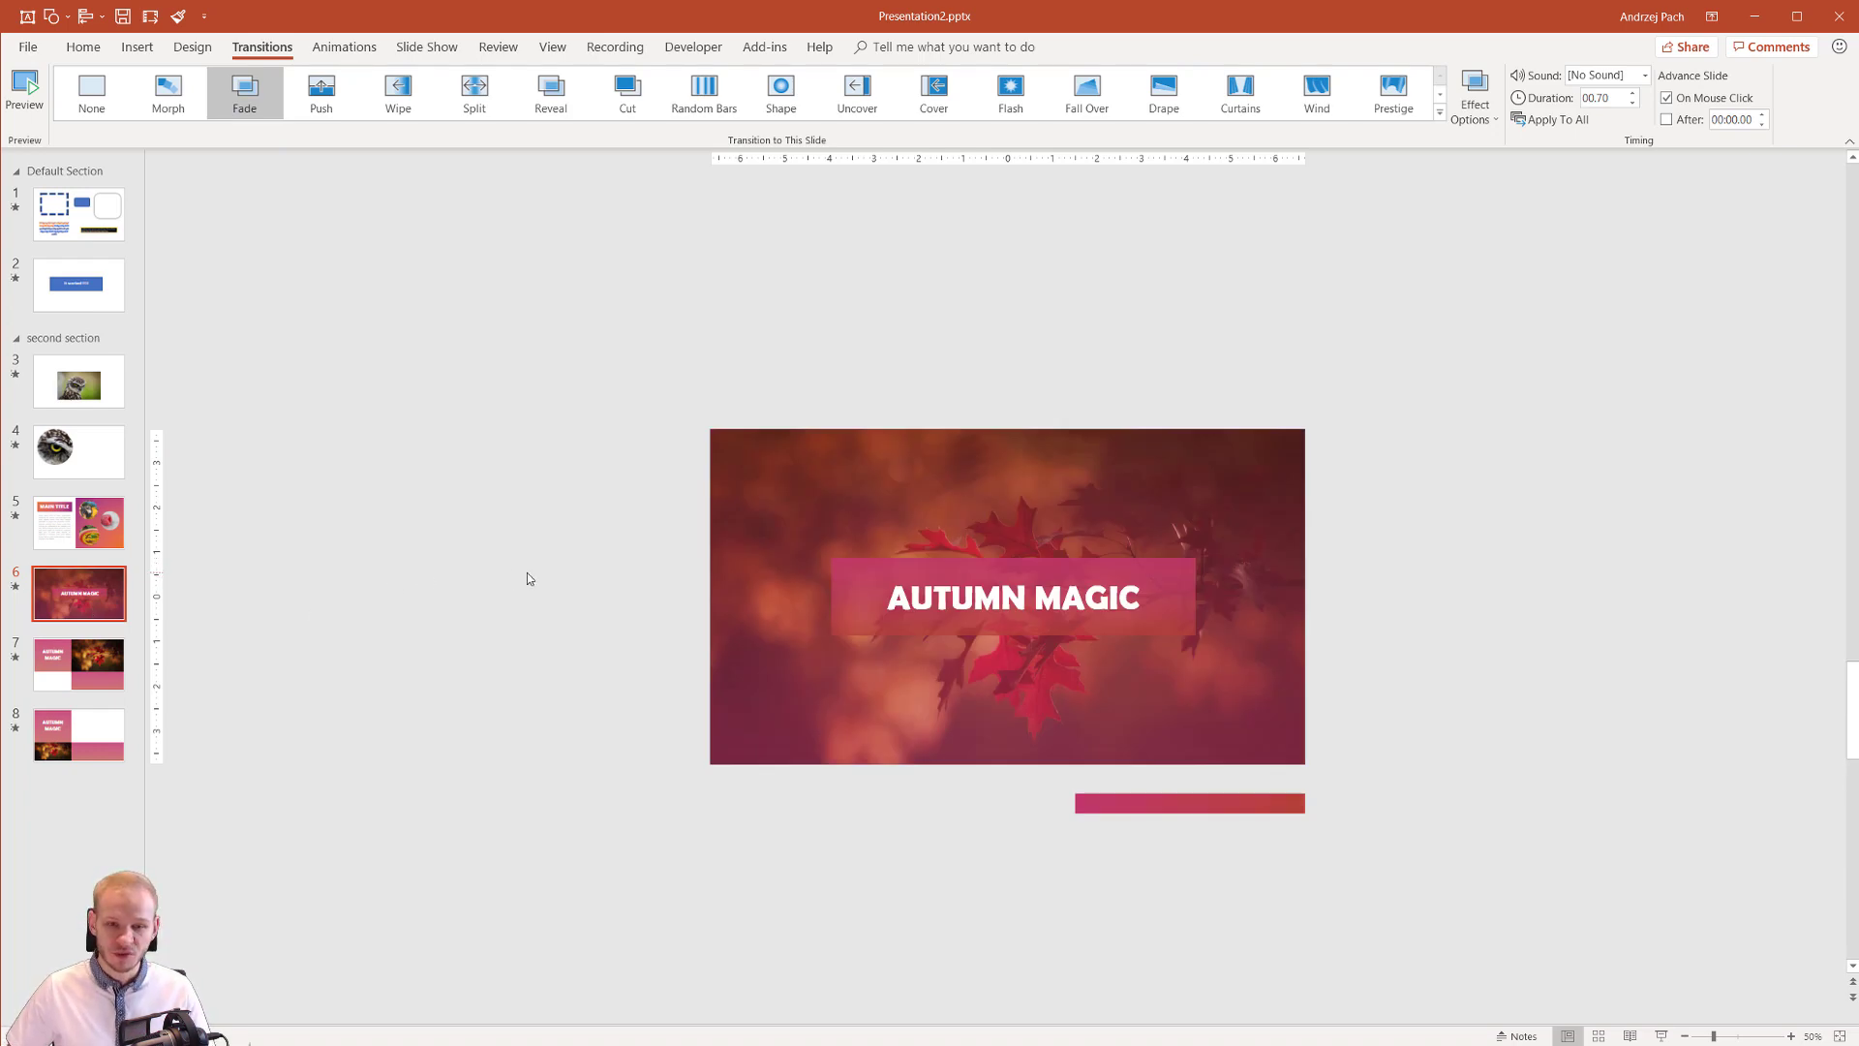
key("Home")
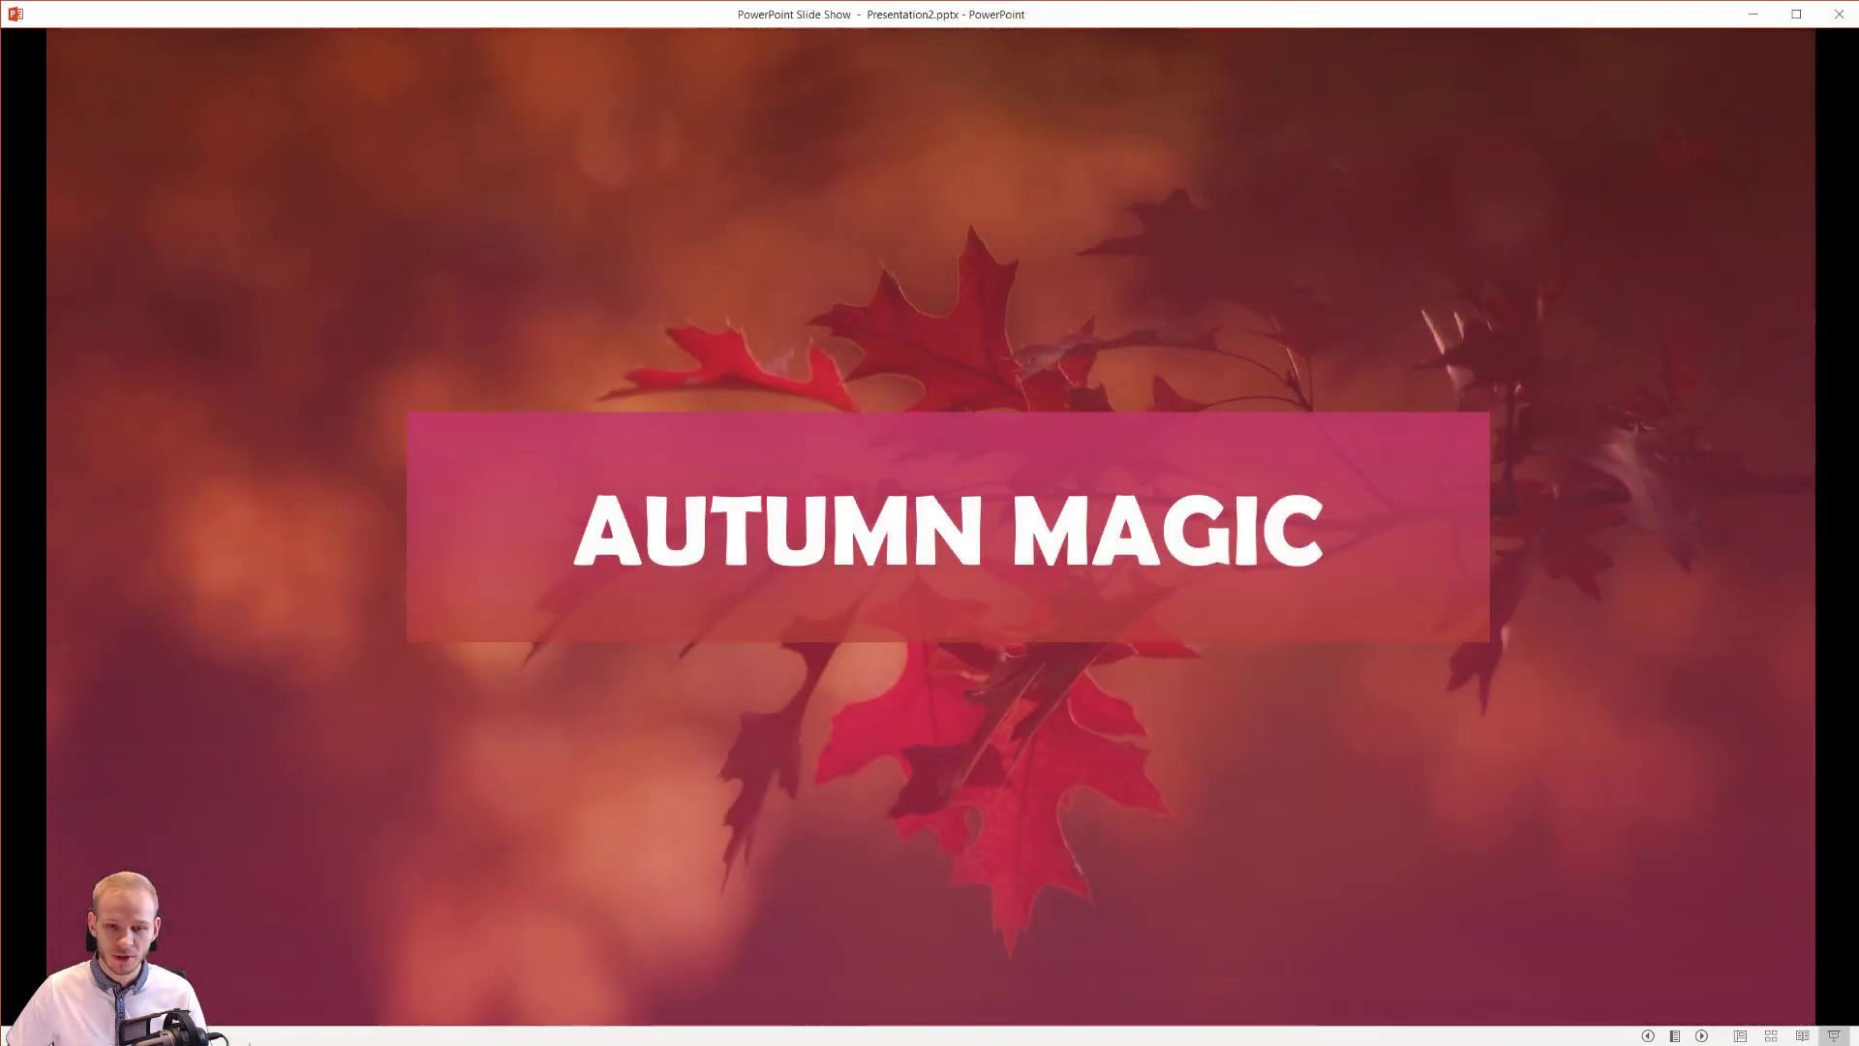
key("Right")
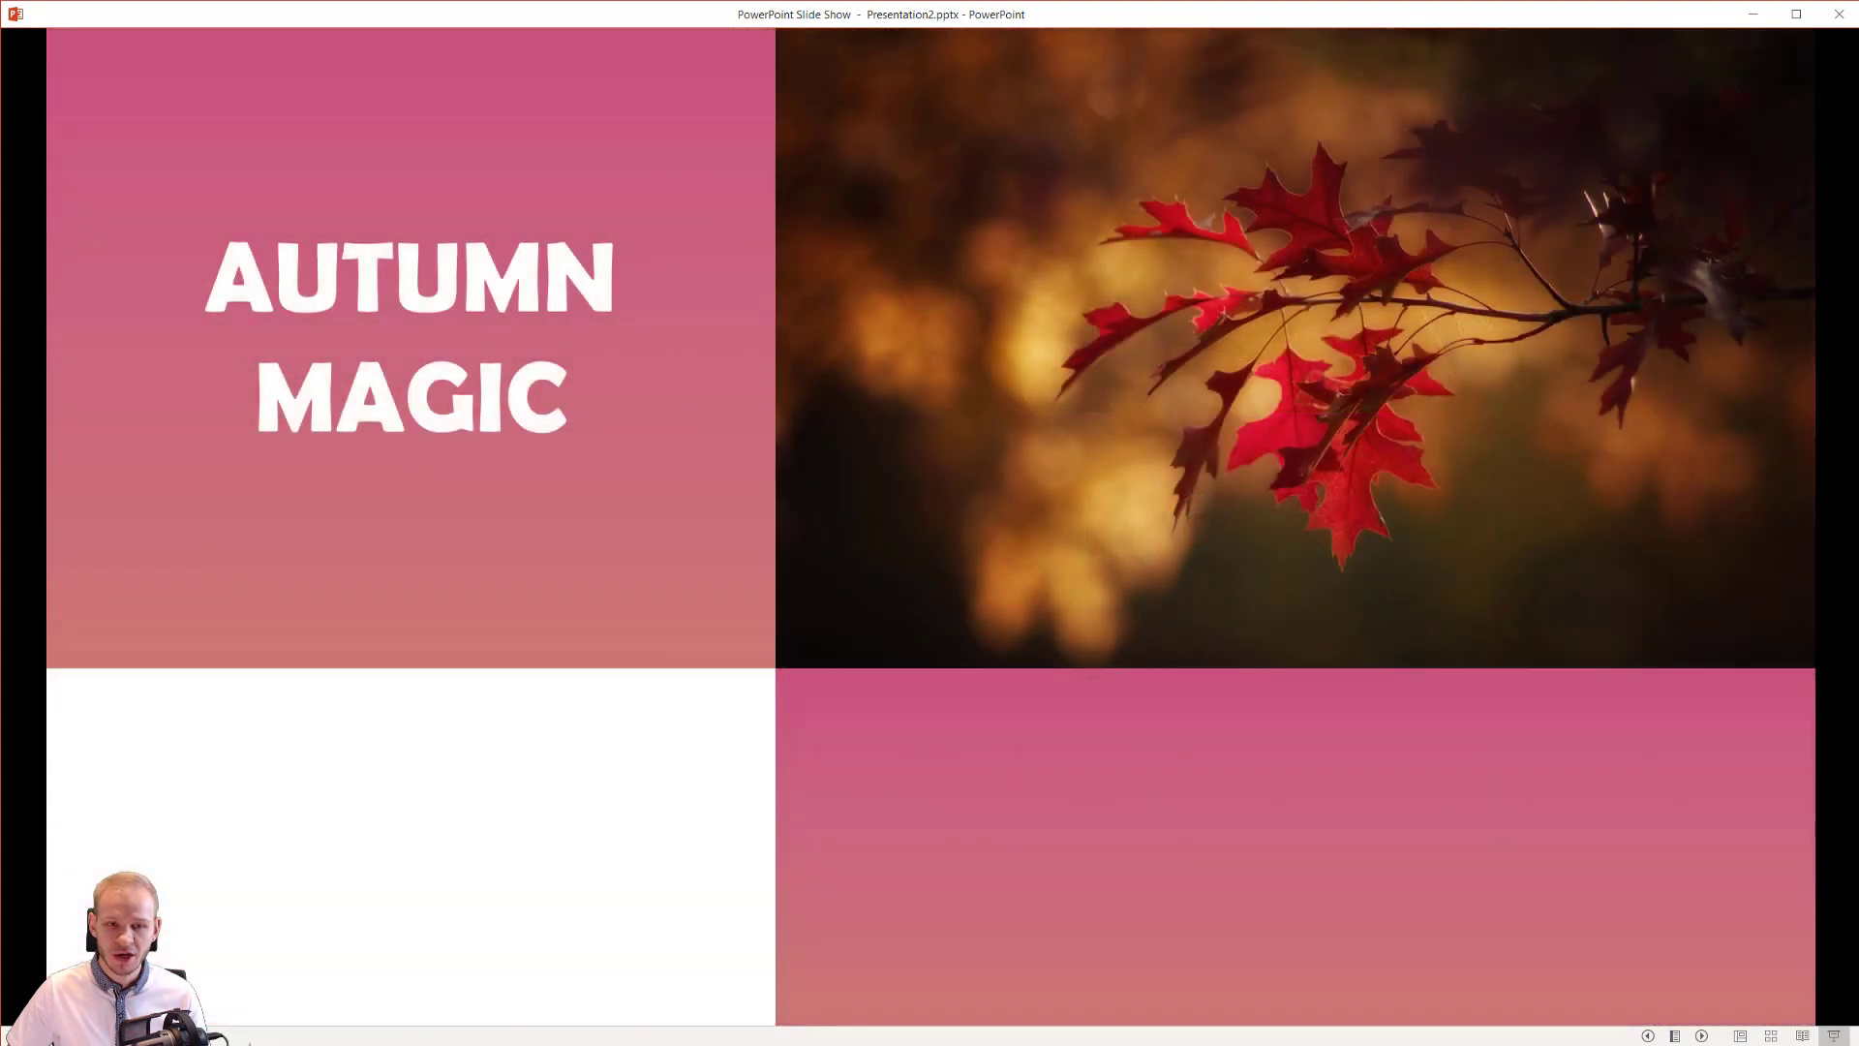
key("Escape")
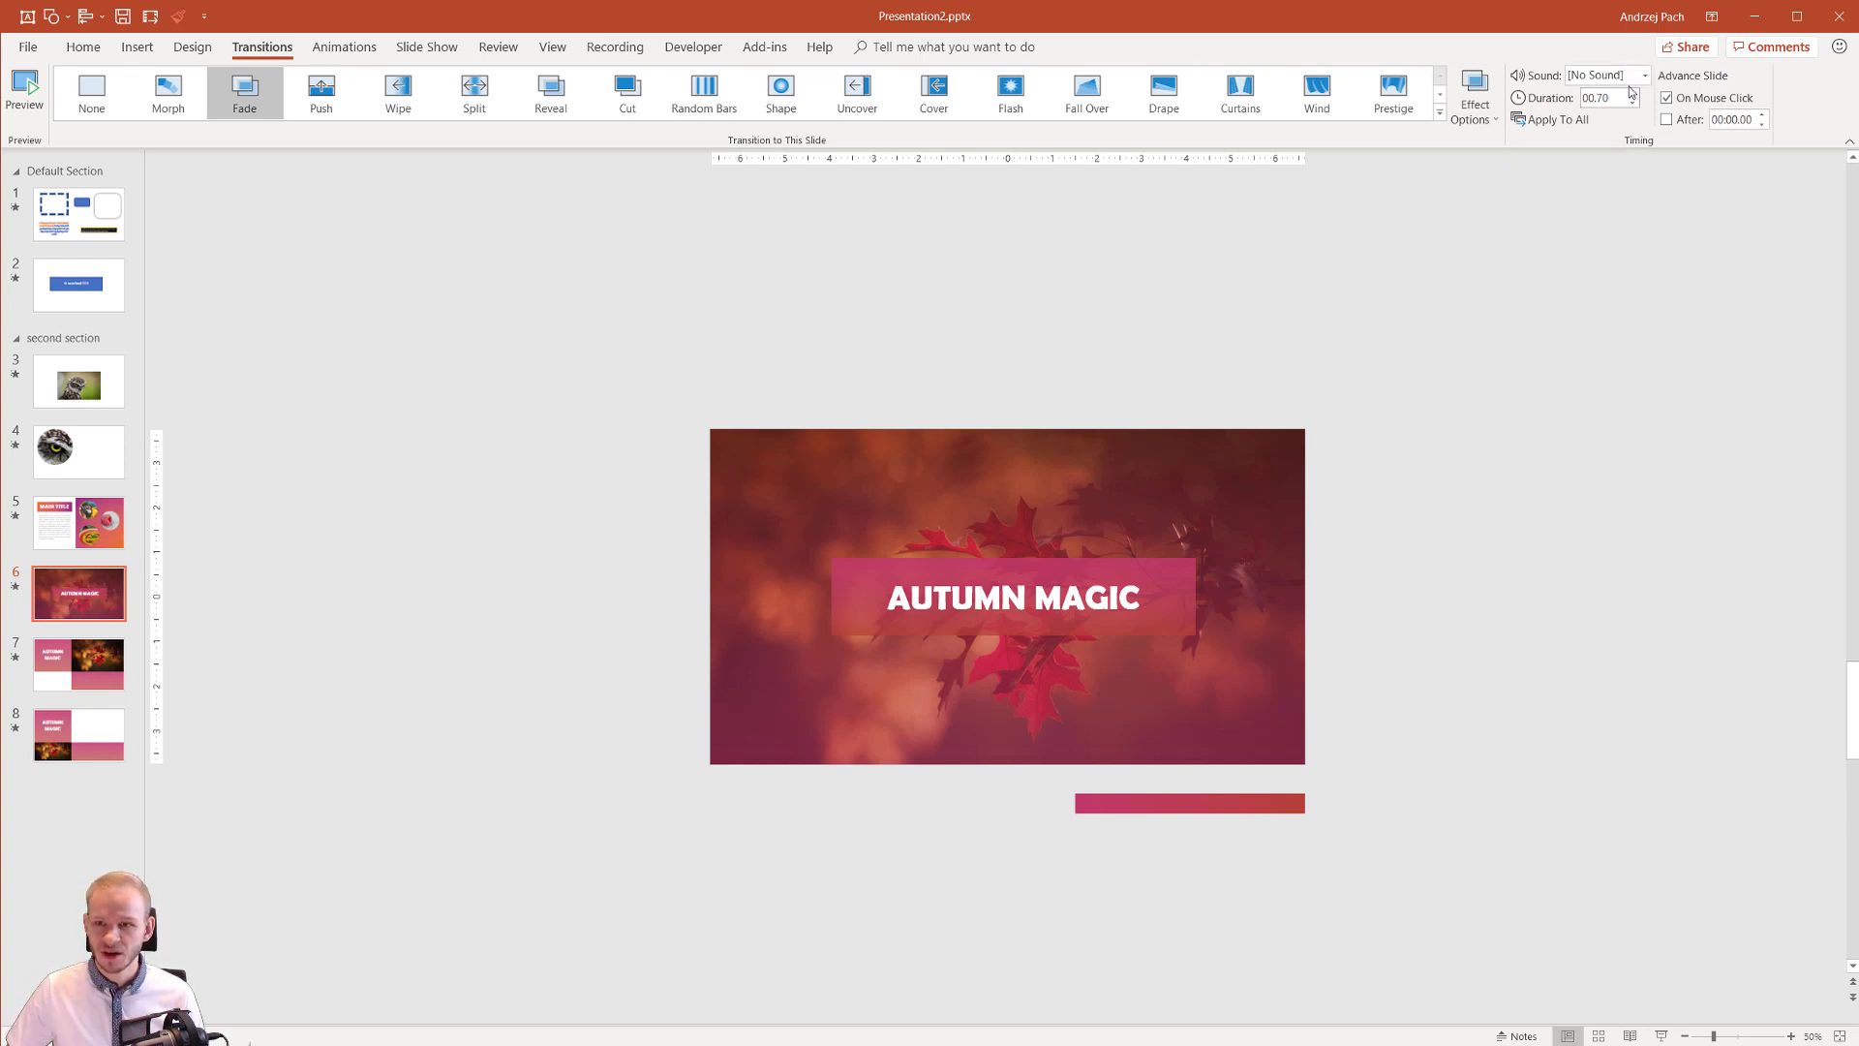
Step: Set slide 7's Fade duration to 03.00, then preview it in a slide show started from slide 6
left_click(85, 656)
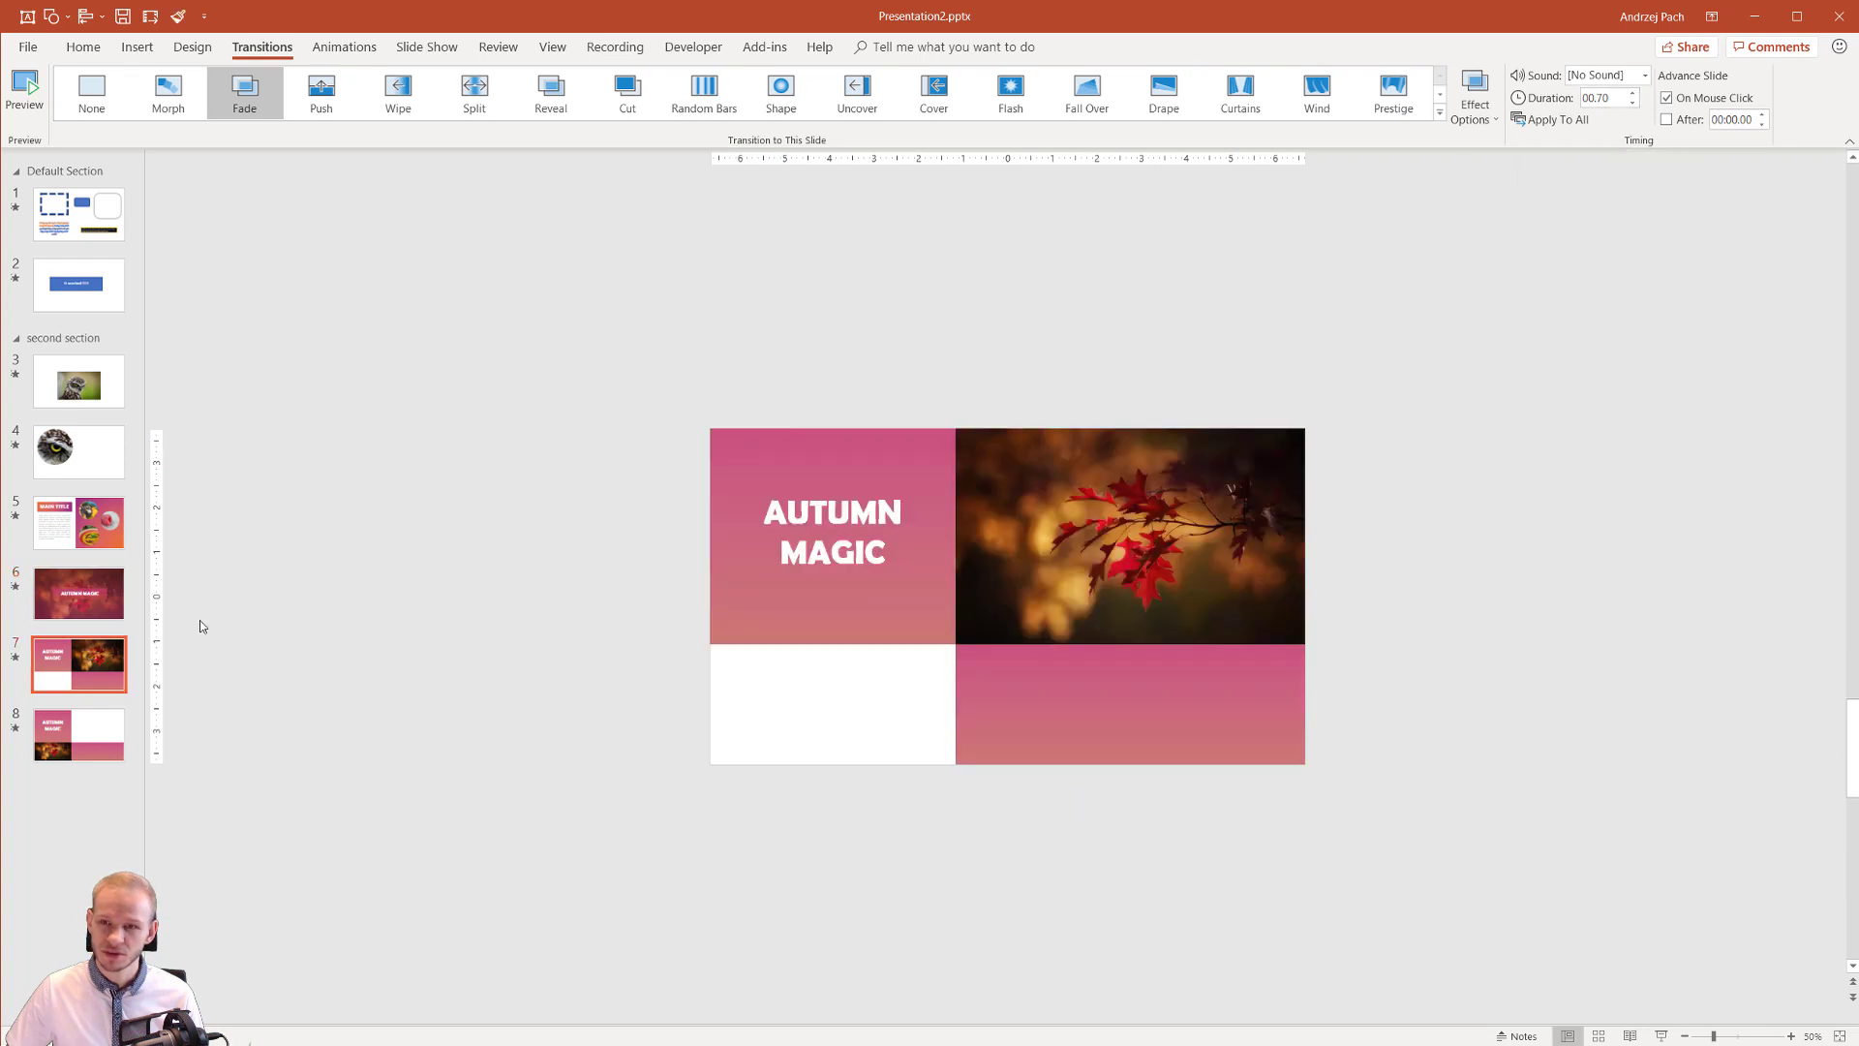
left_click(1633, 102)
left_click(84, 591)
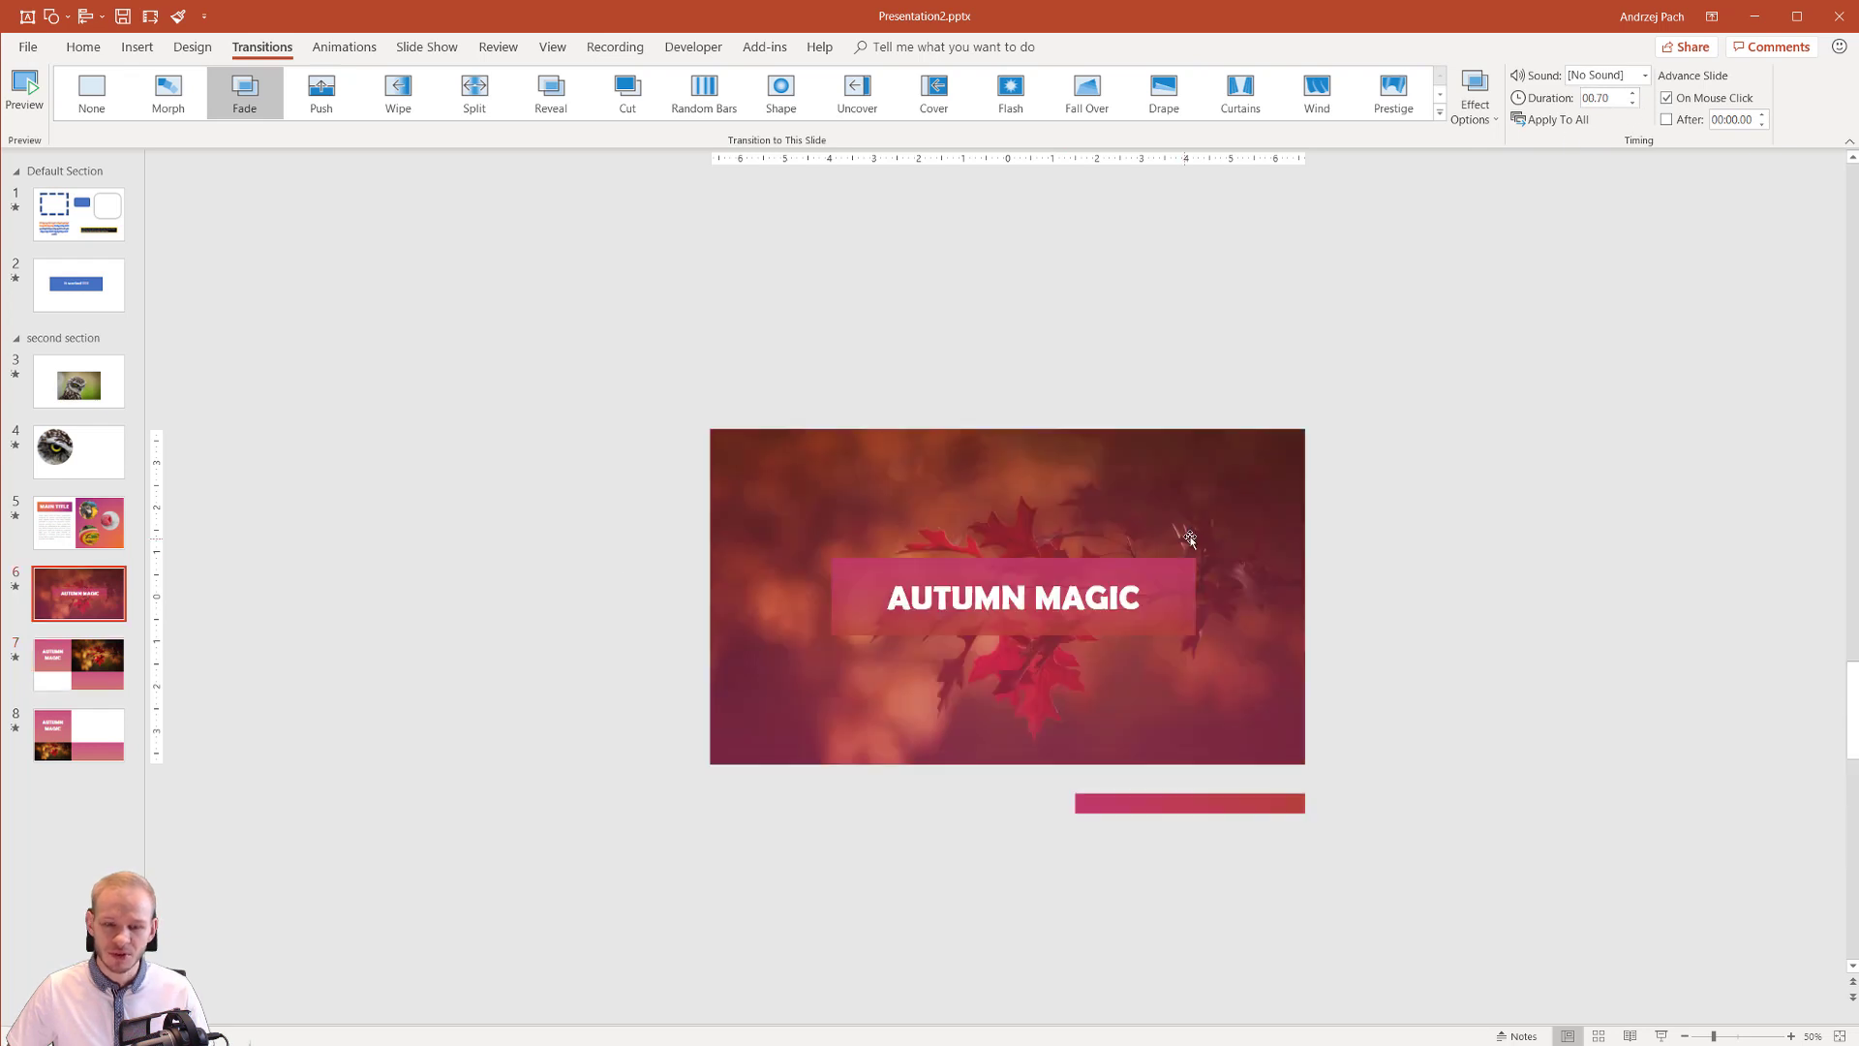
key("shift+F5")
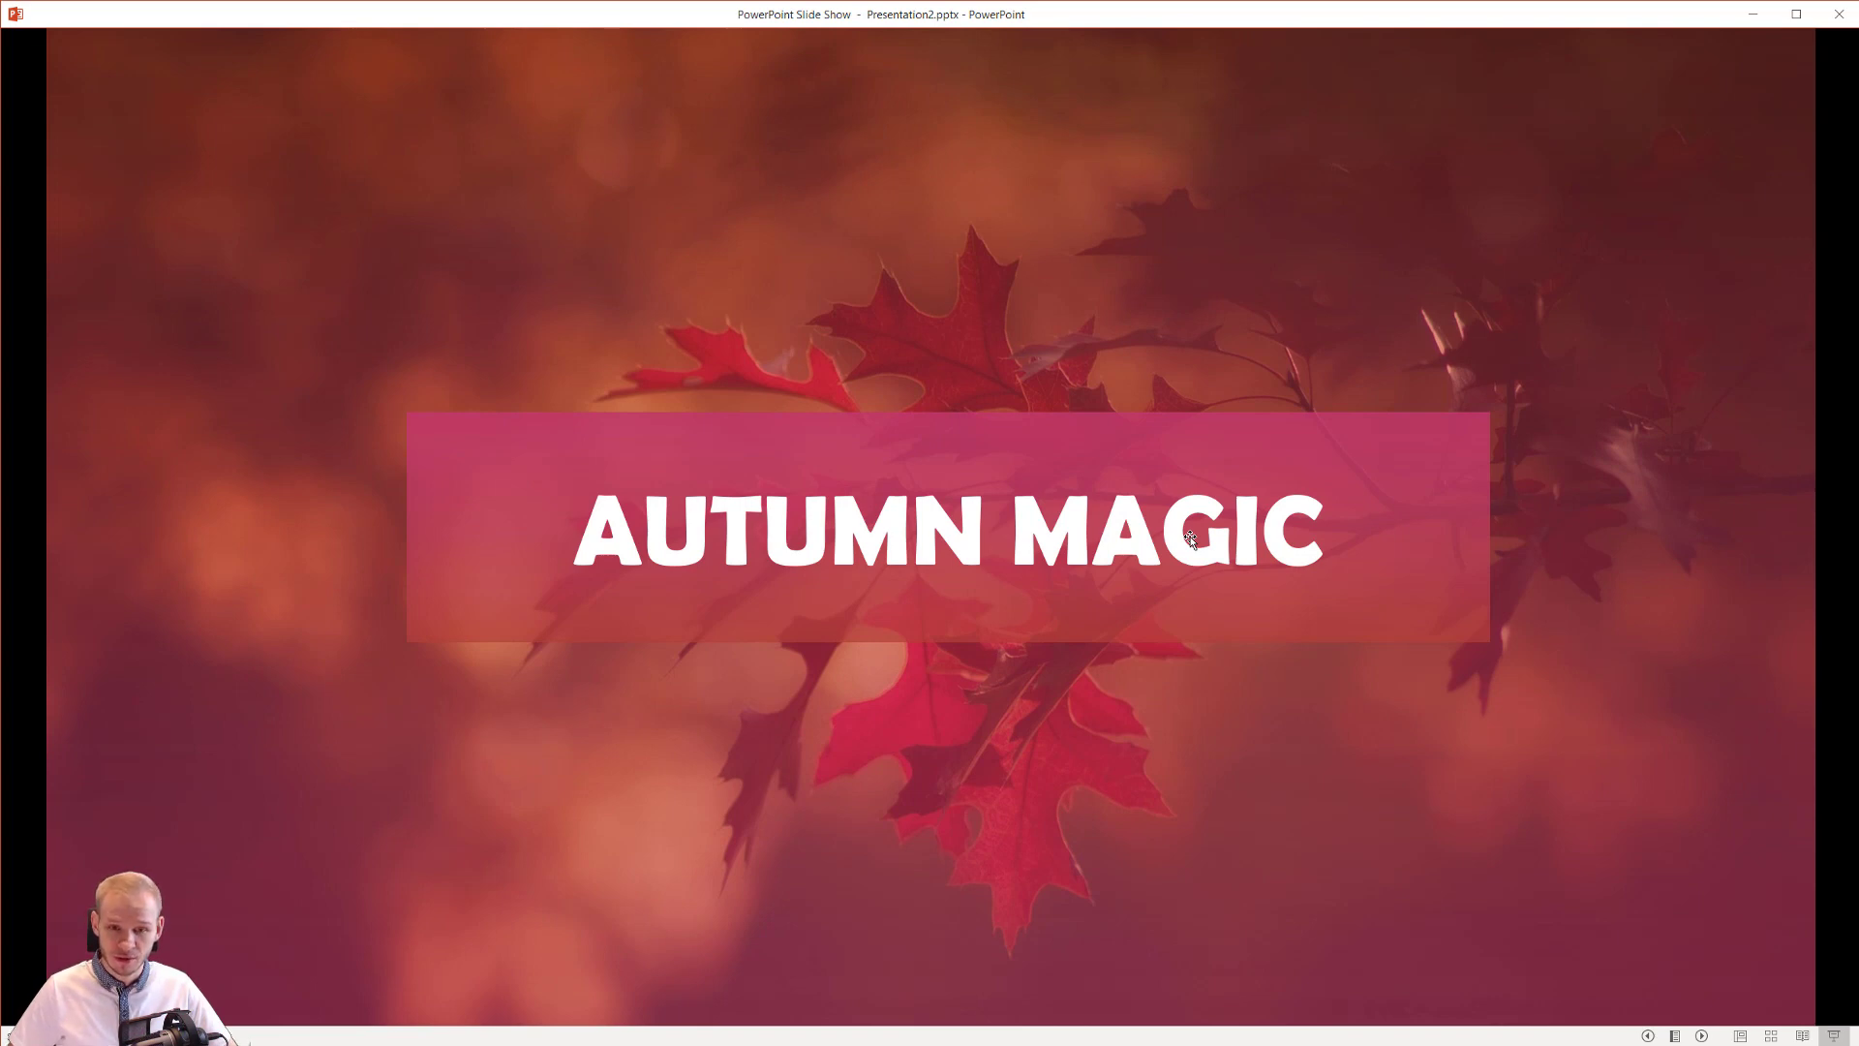
left_click(1191, 540)
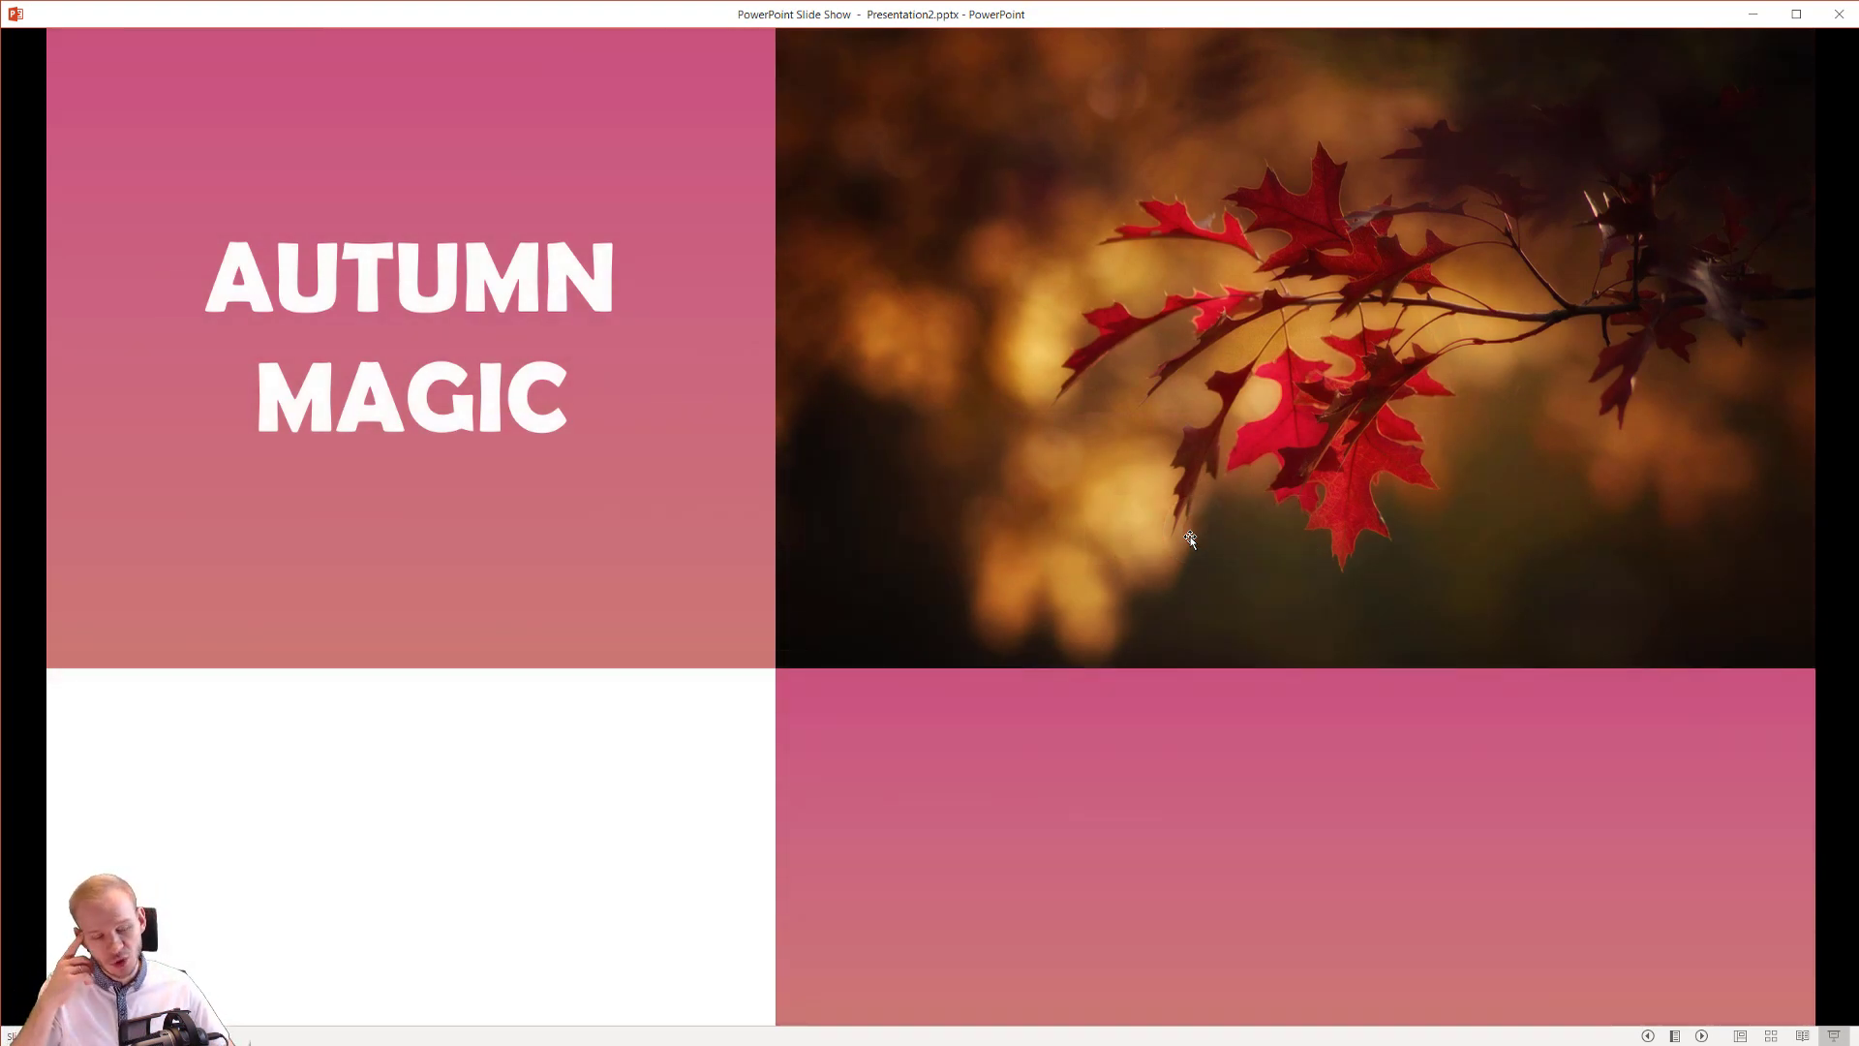
key("Escape")
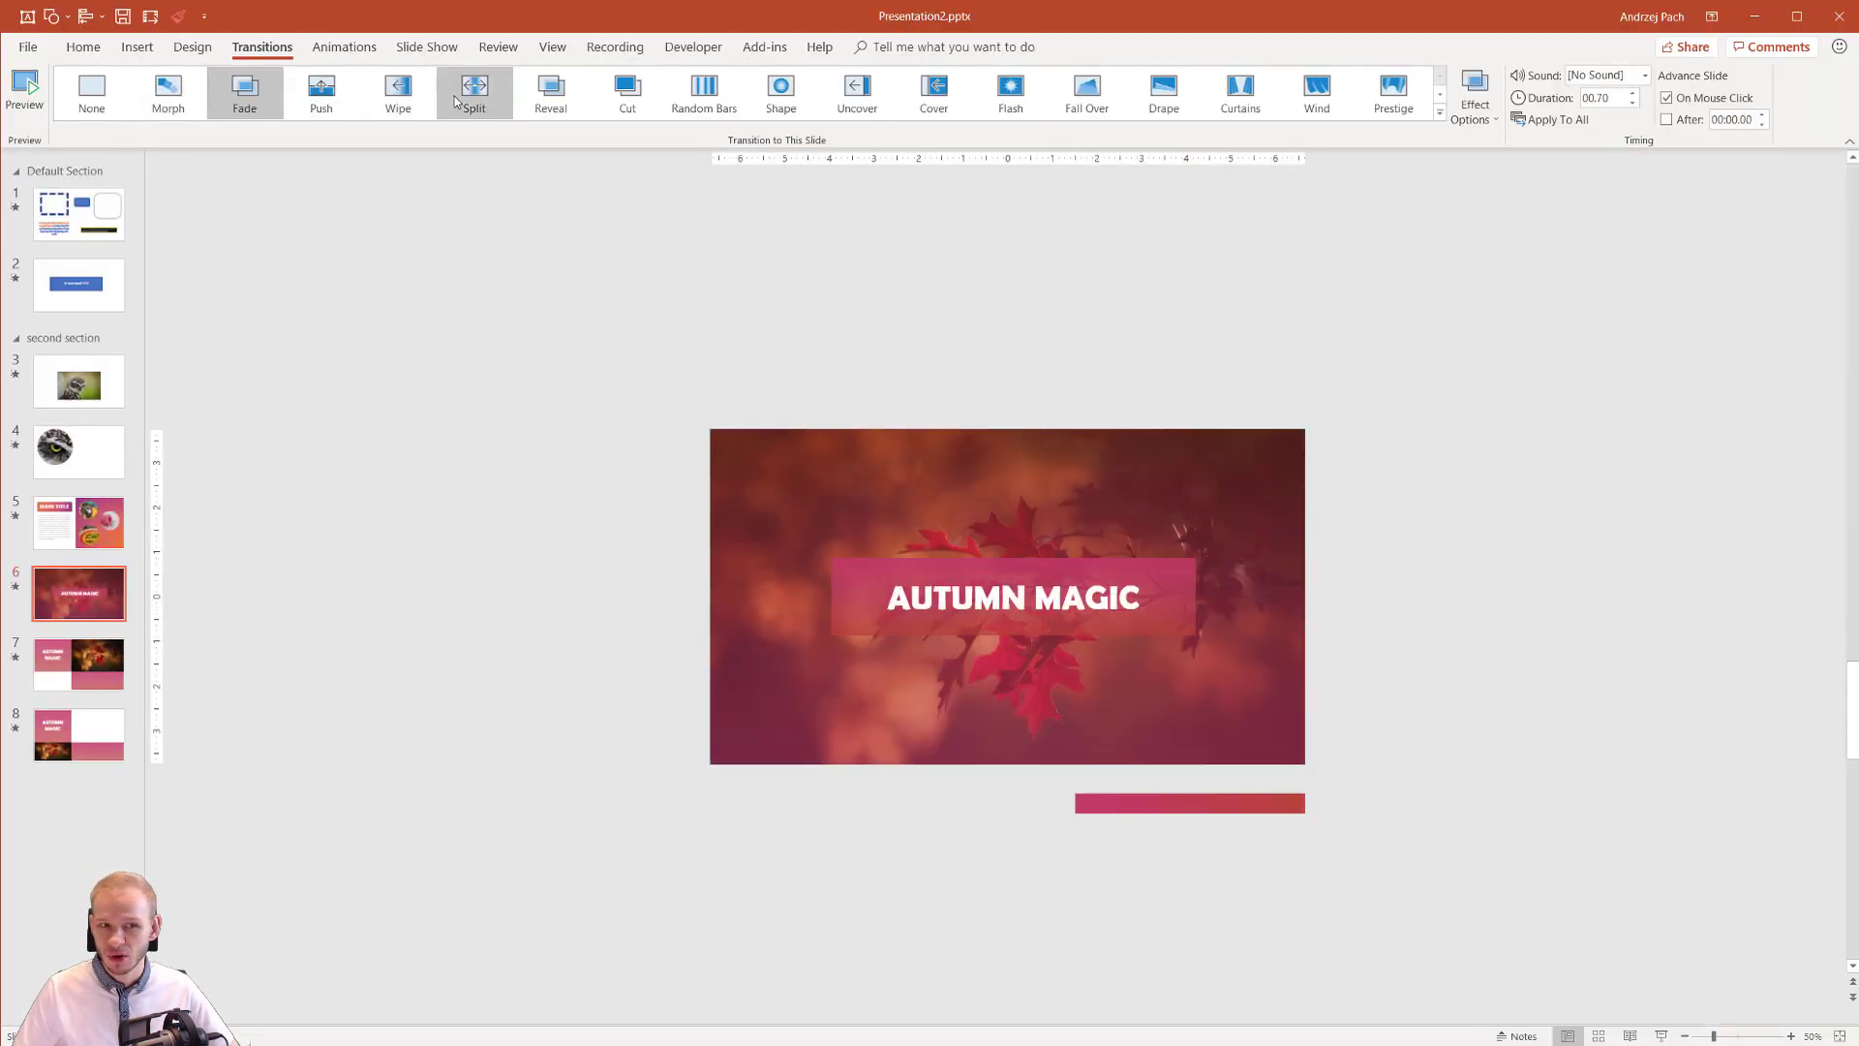
Step: Turn off On Mouse Click for slide 7 and set it to advance After 00:03.00
left_click(77, 663)
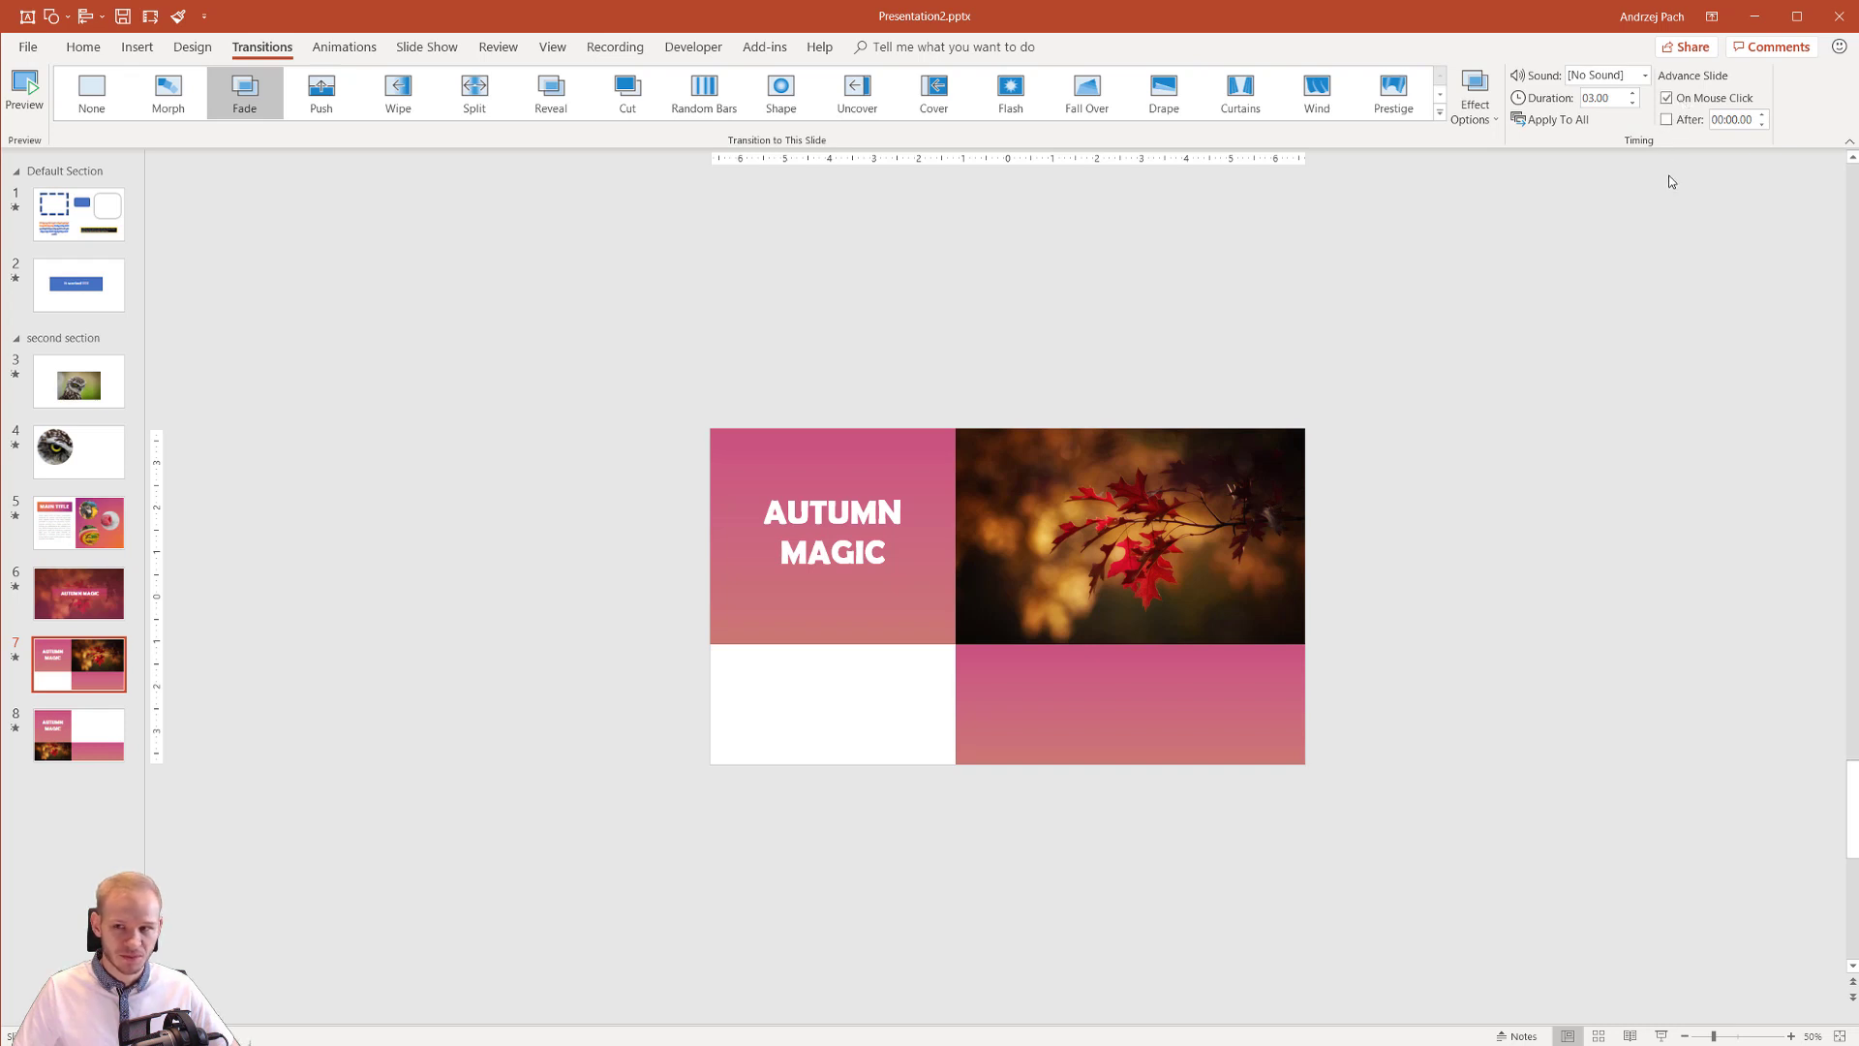
left_click(1682, 101)
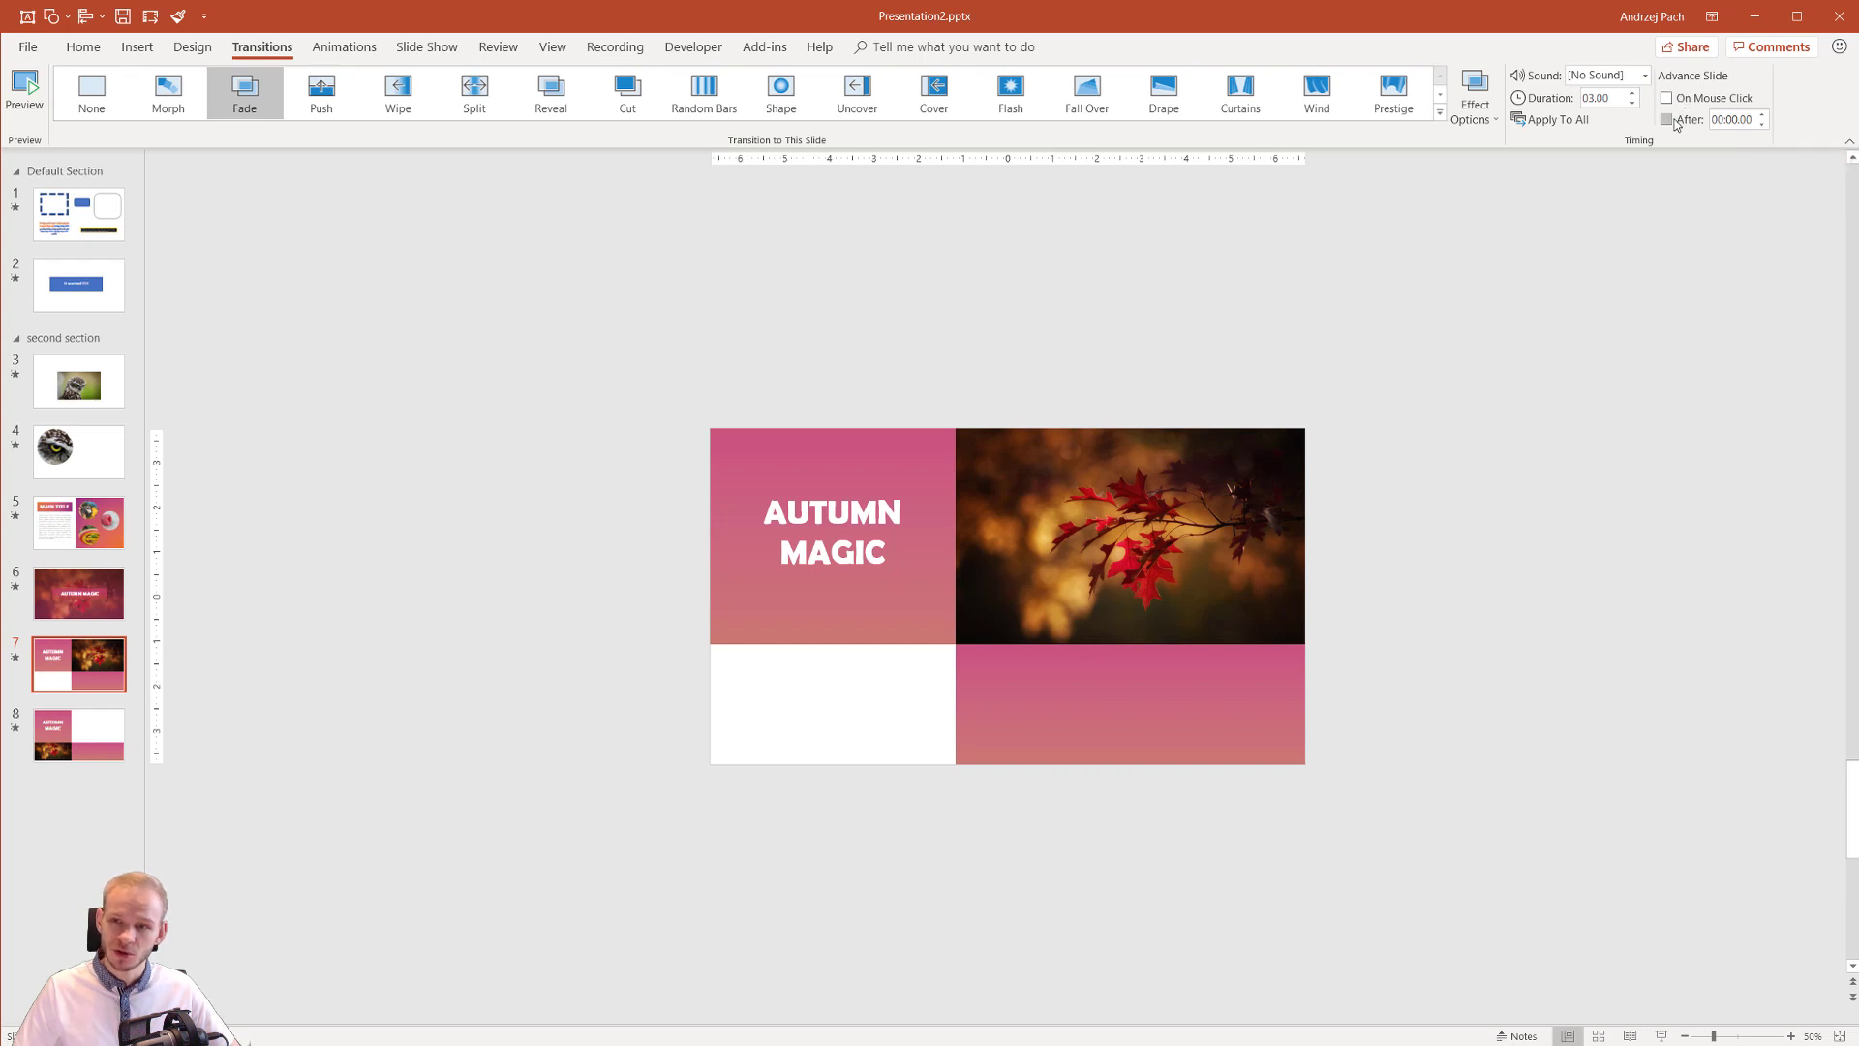
left_click(1667, 121)
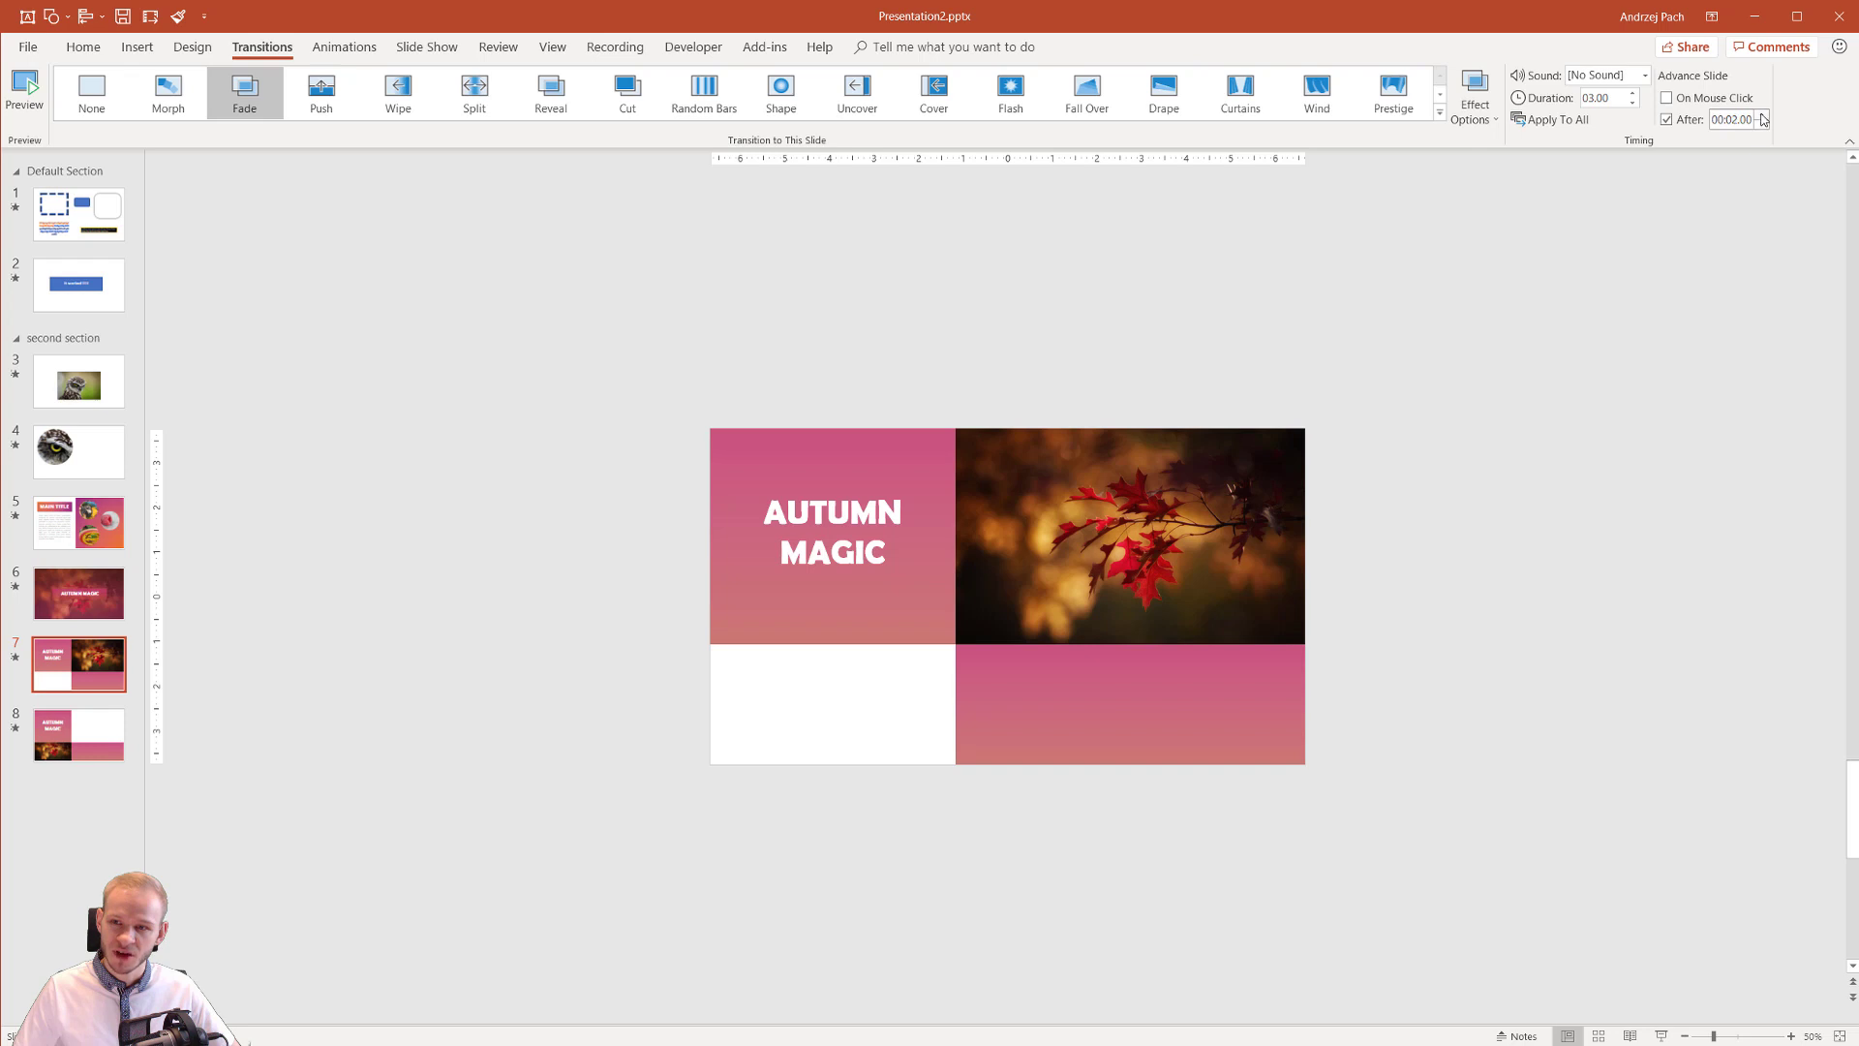
left_click(1762, 122)
left_click(1762, 123)
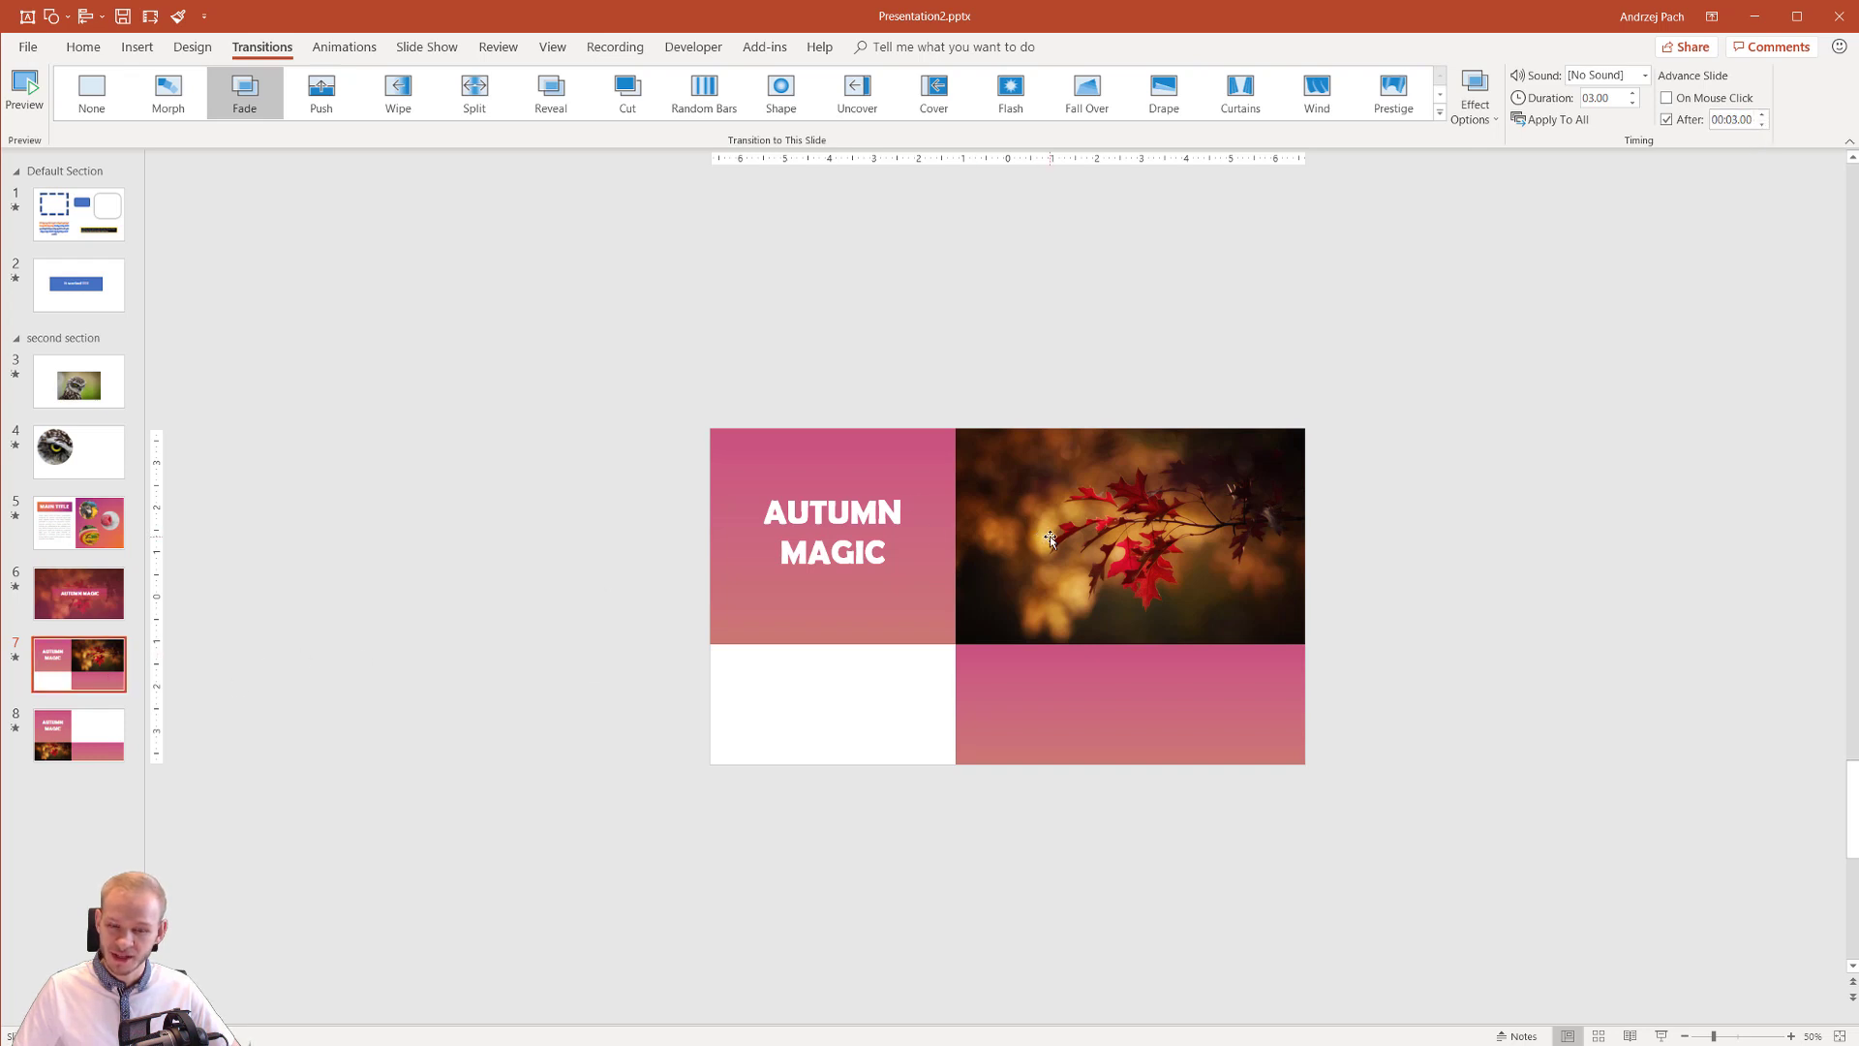
left_click(100, 718)
left_click(82, 666)
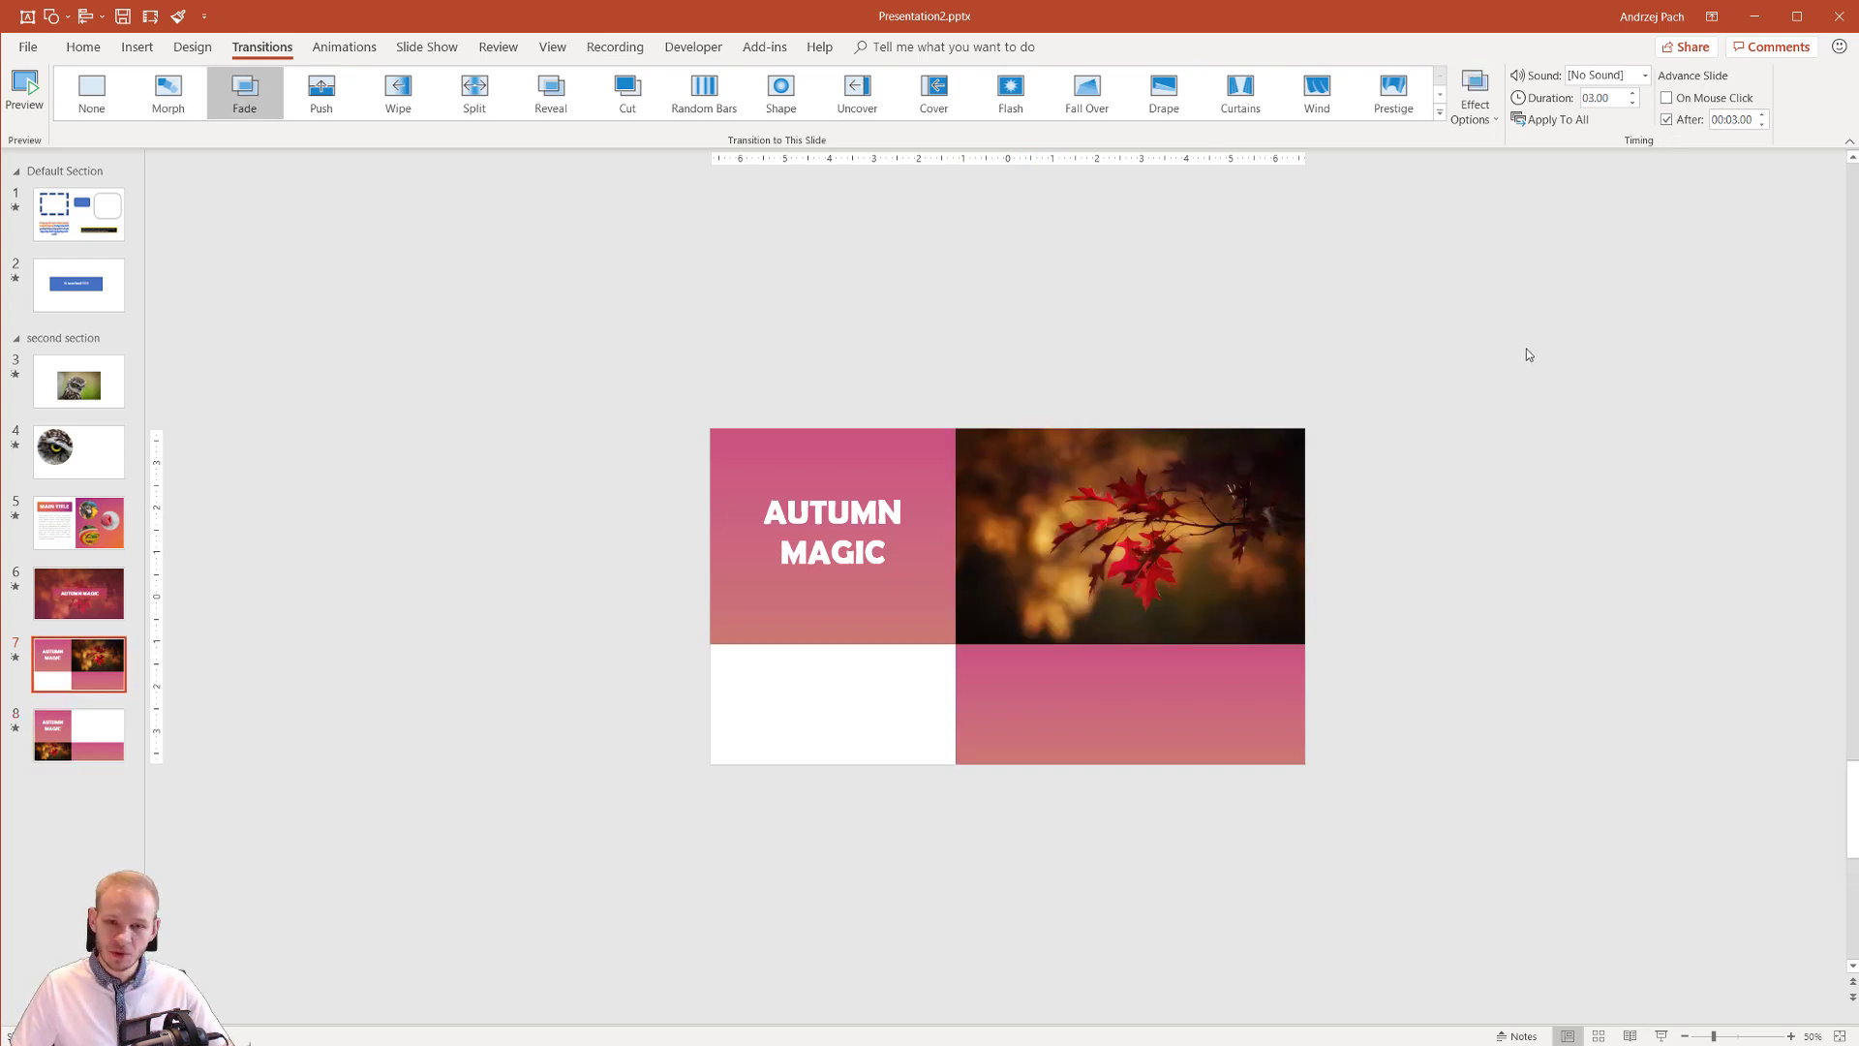
key("shift+F5")
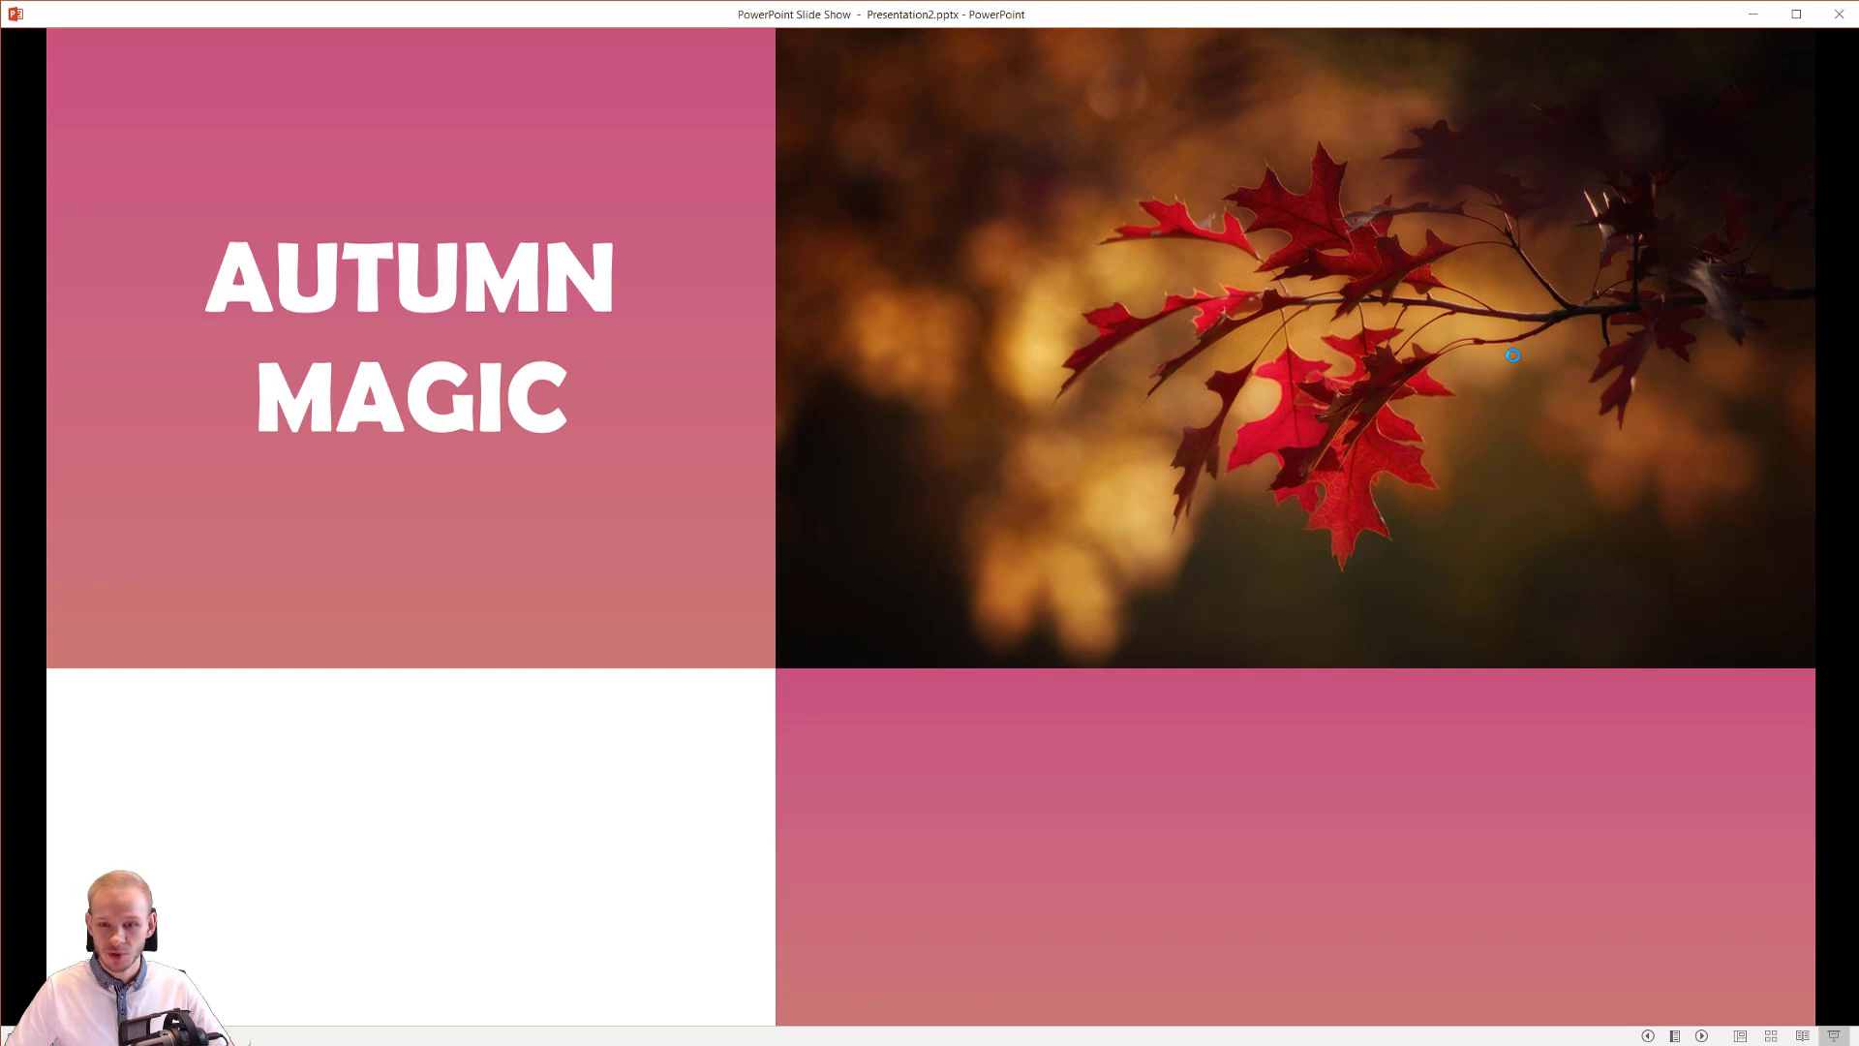
left_click(1512, 355)
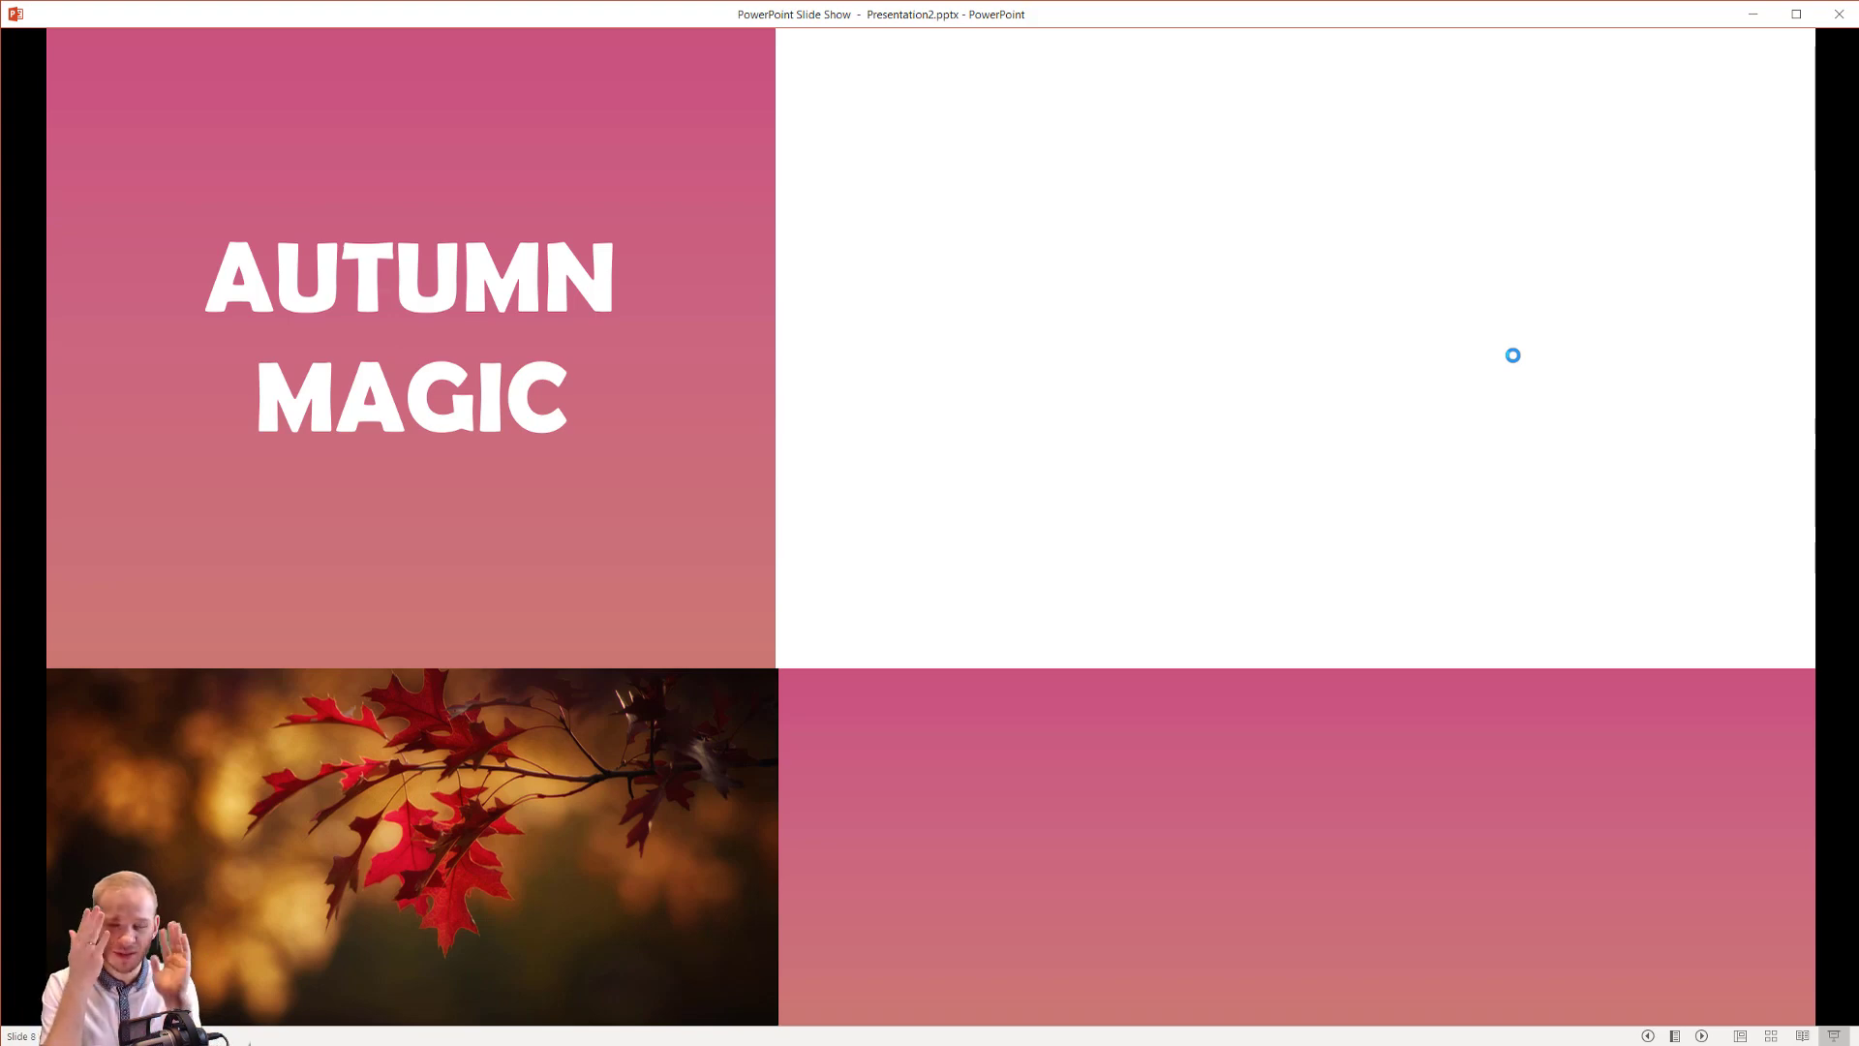
key("Escape")
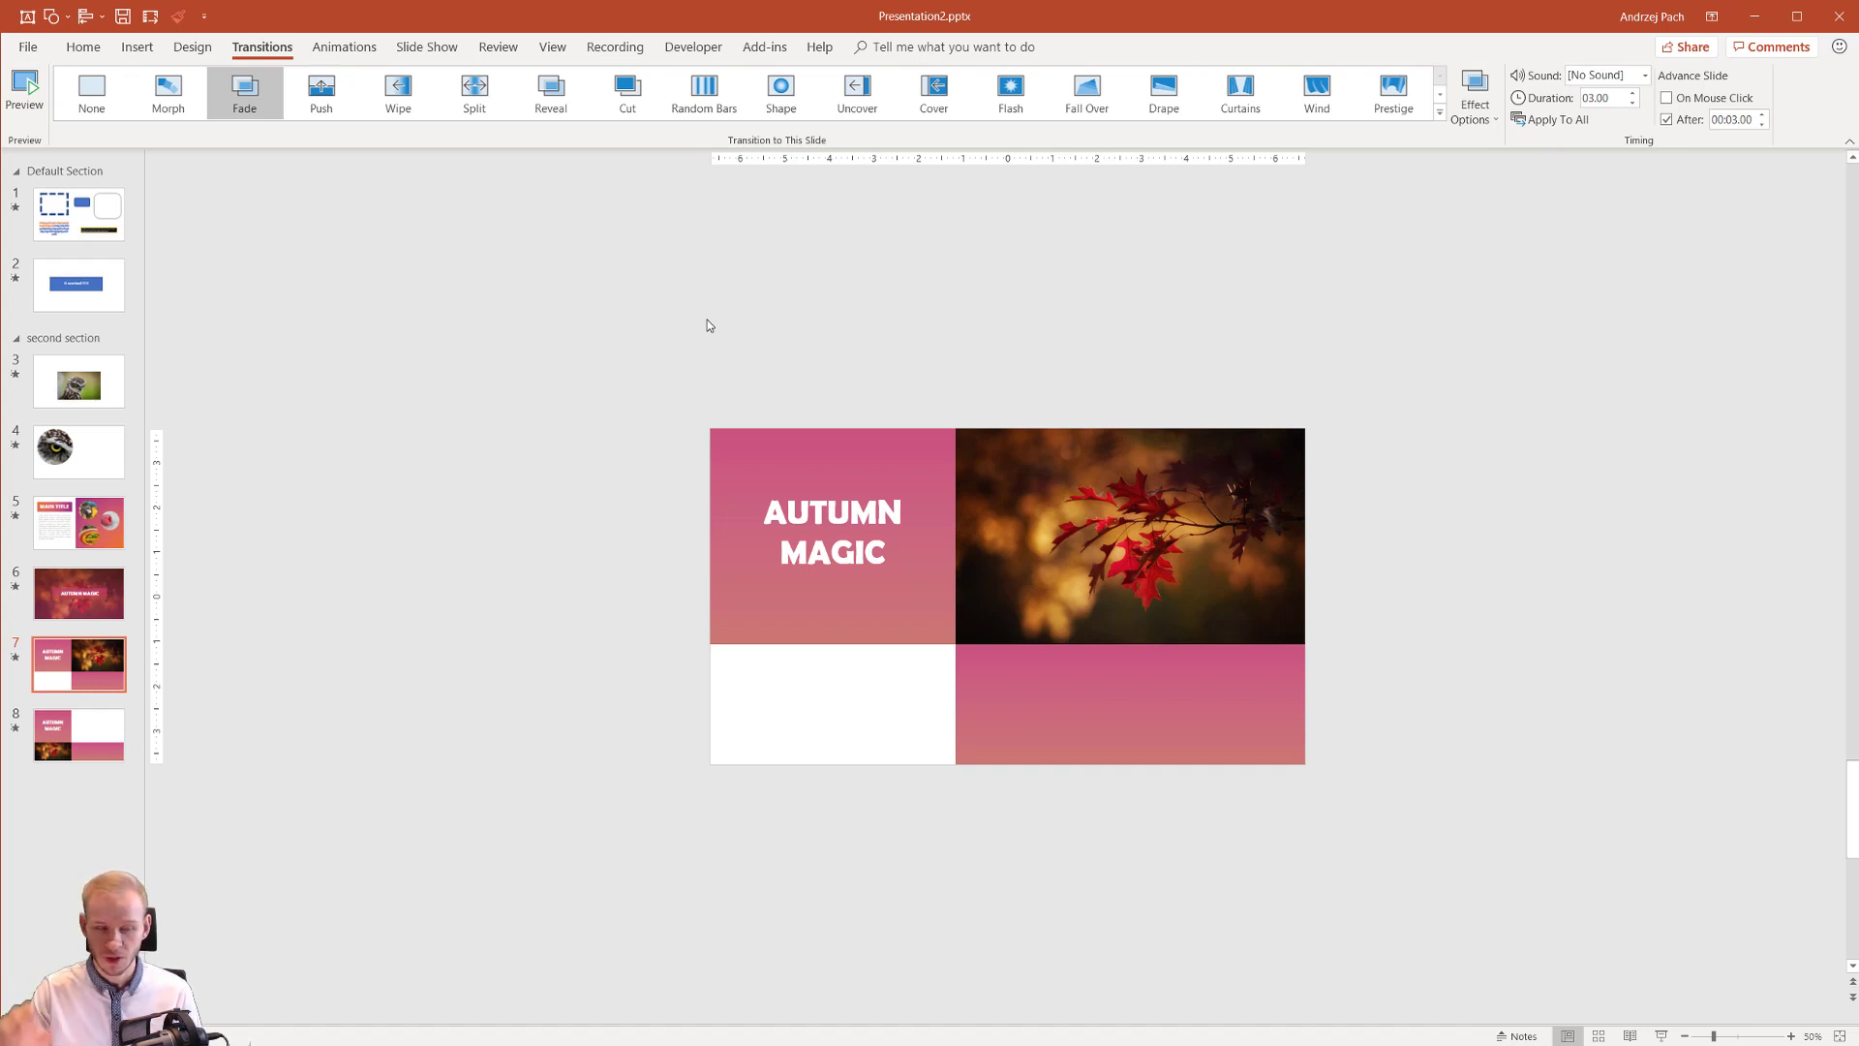
left_click(28, 49)
left_click(58, 406)
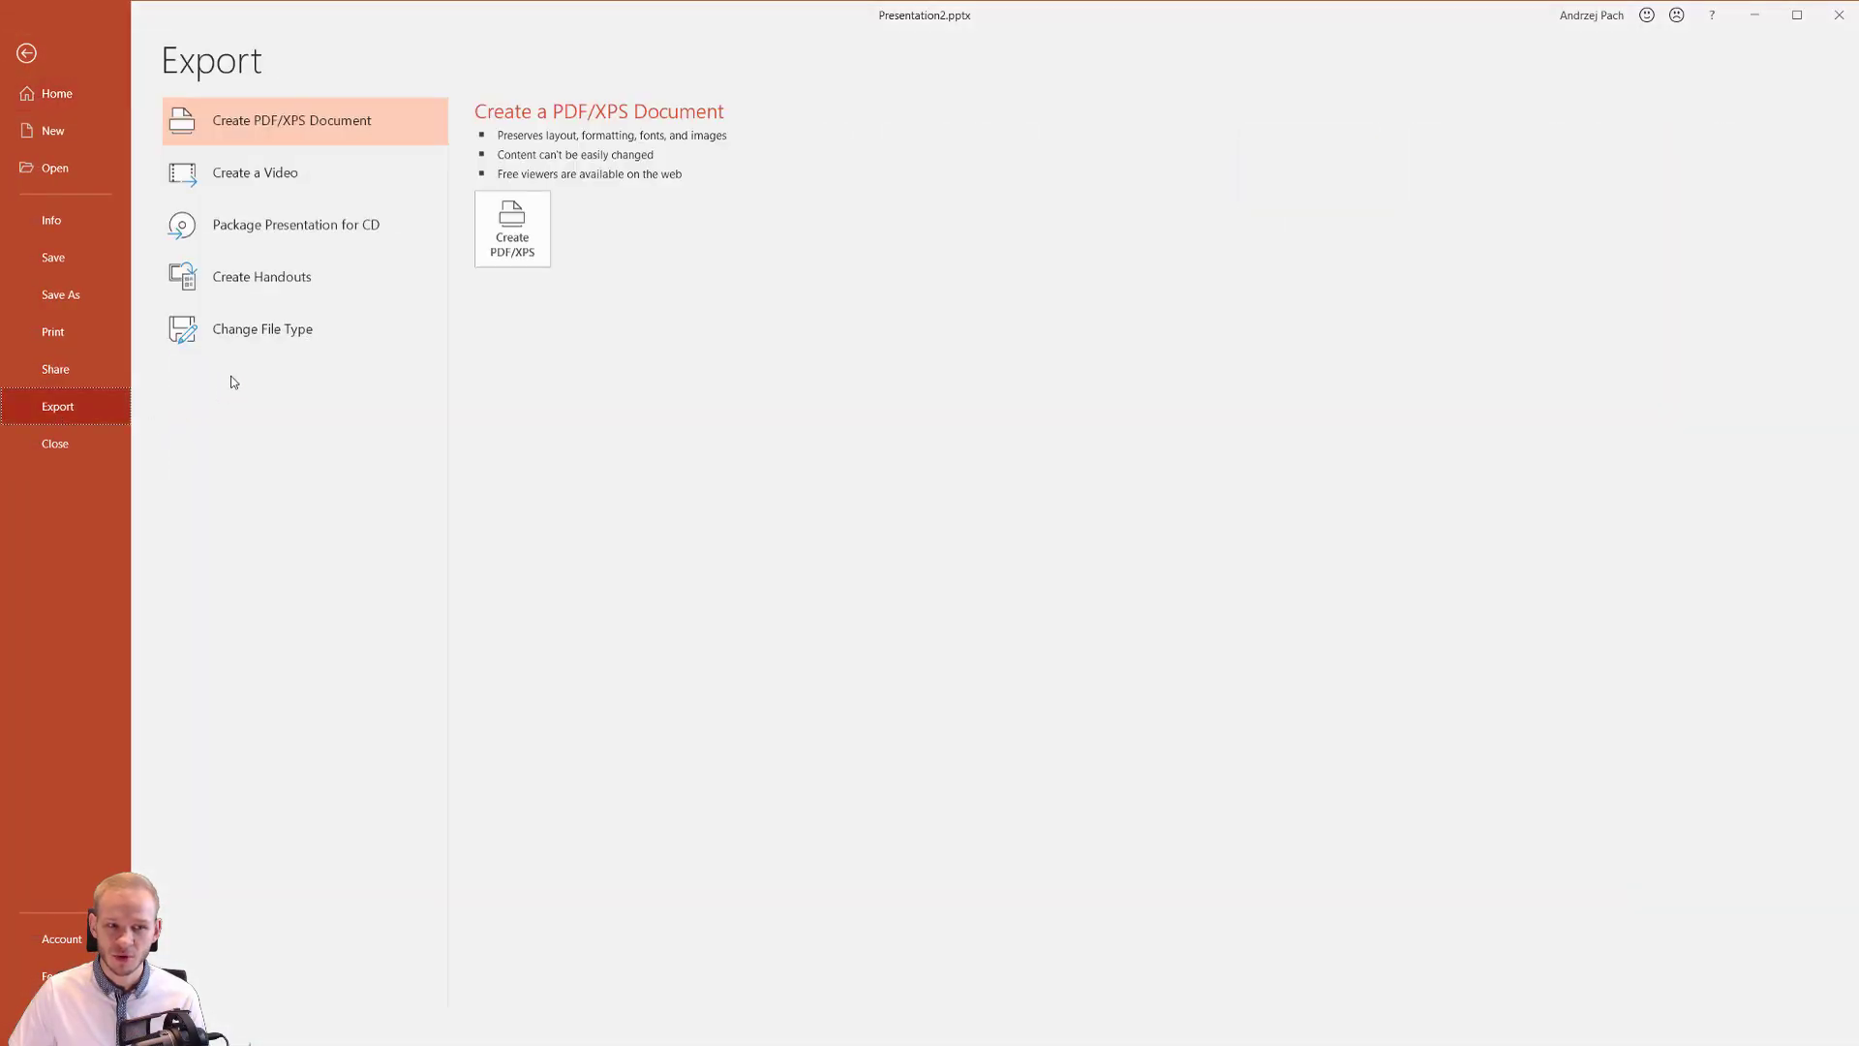
left_click(268, 180)
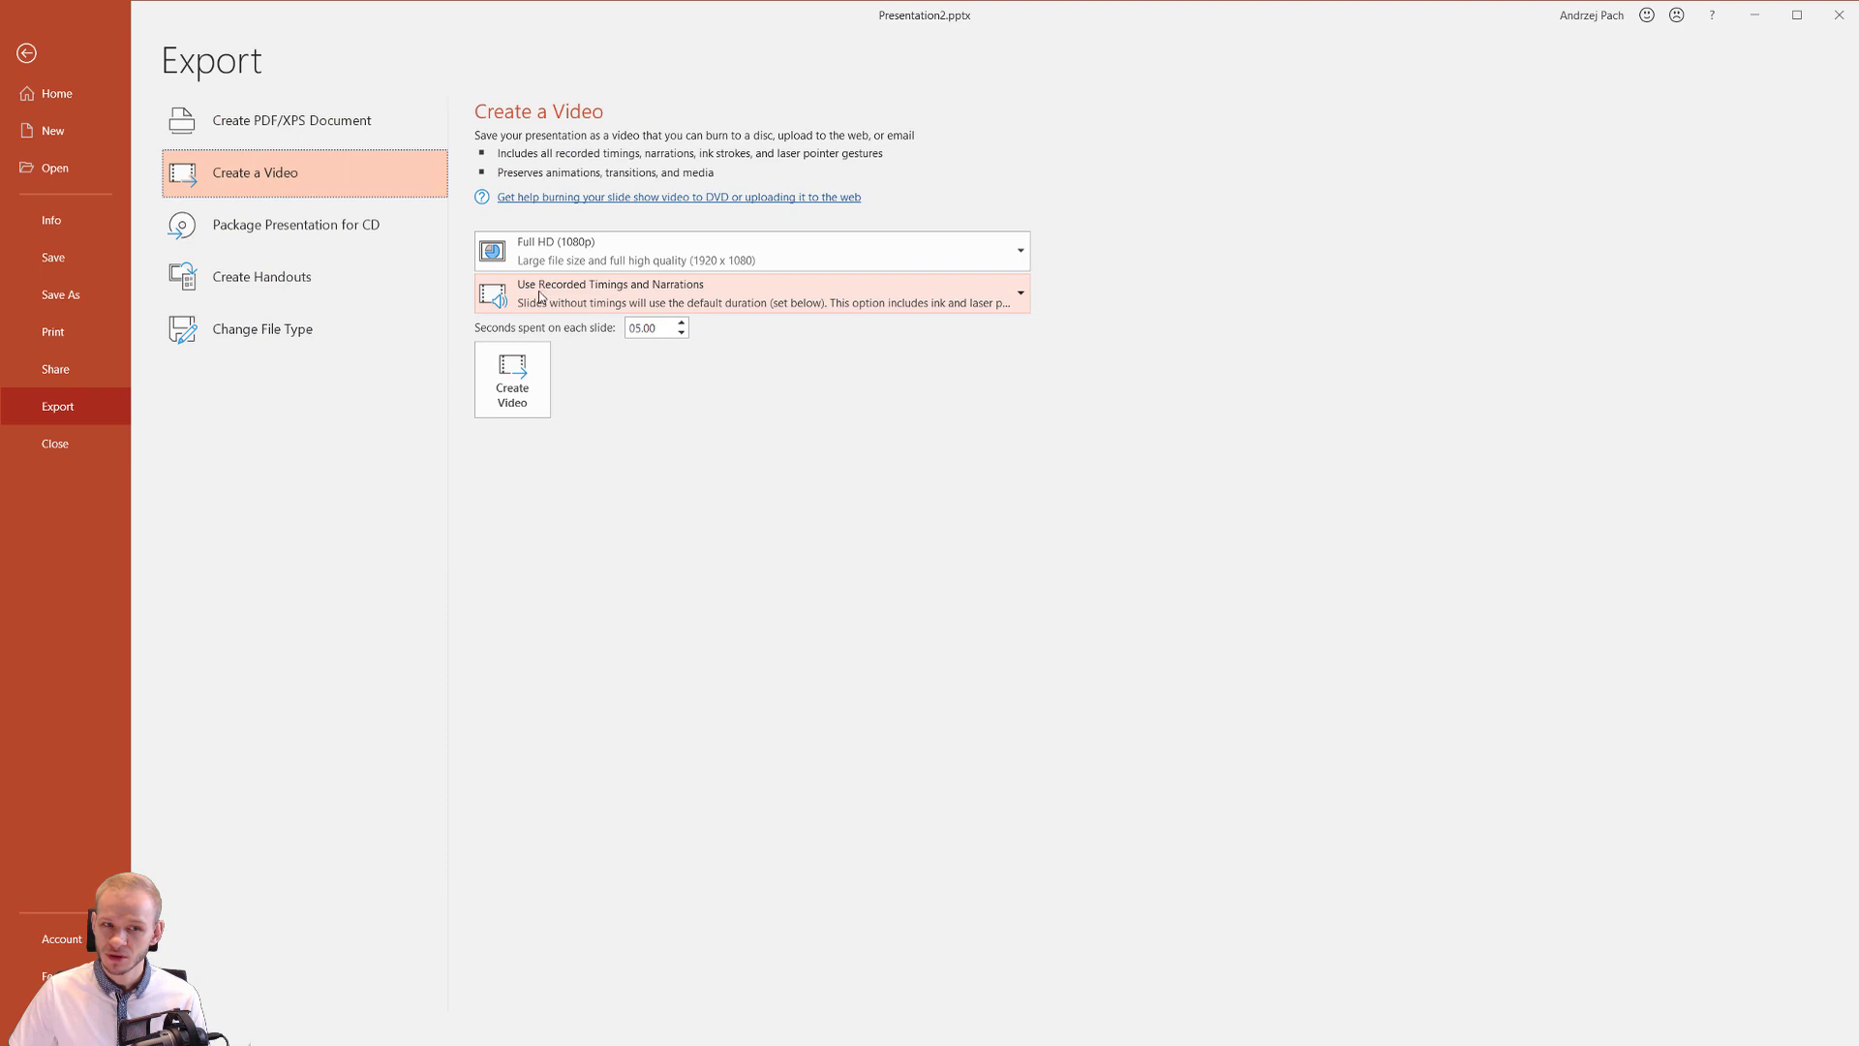
left_click(690, 290)
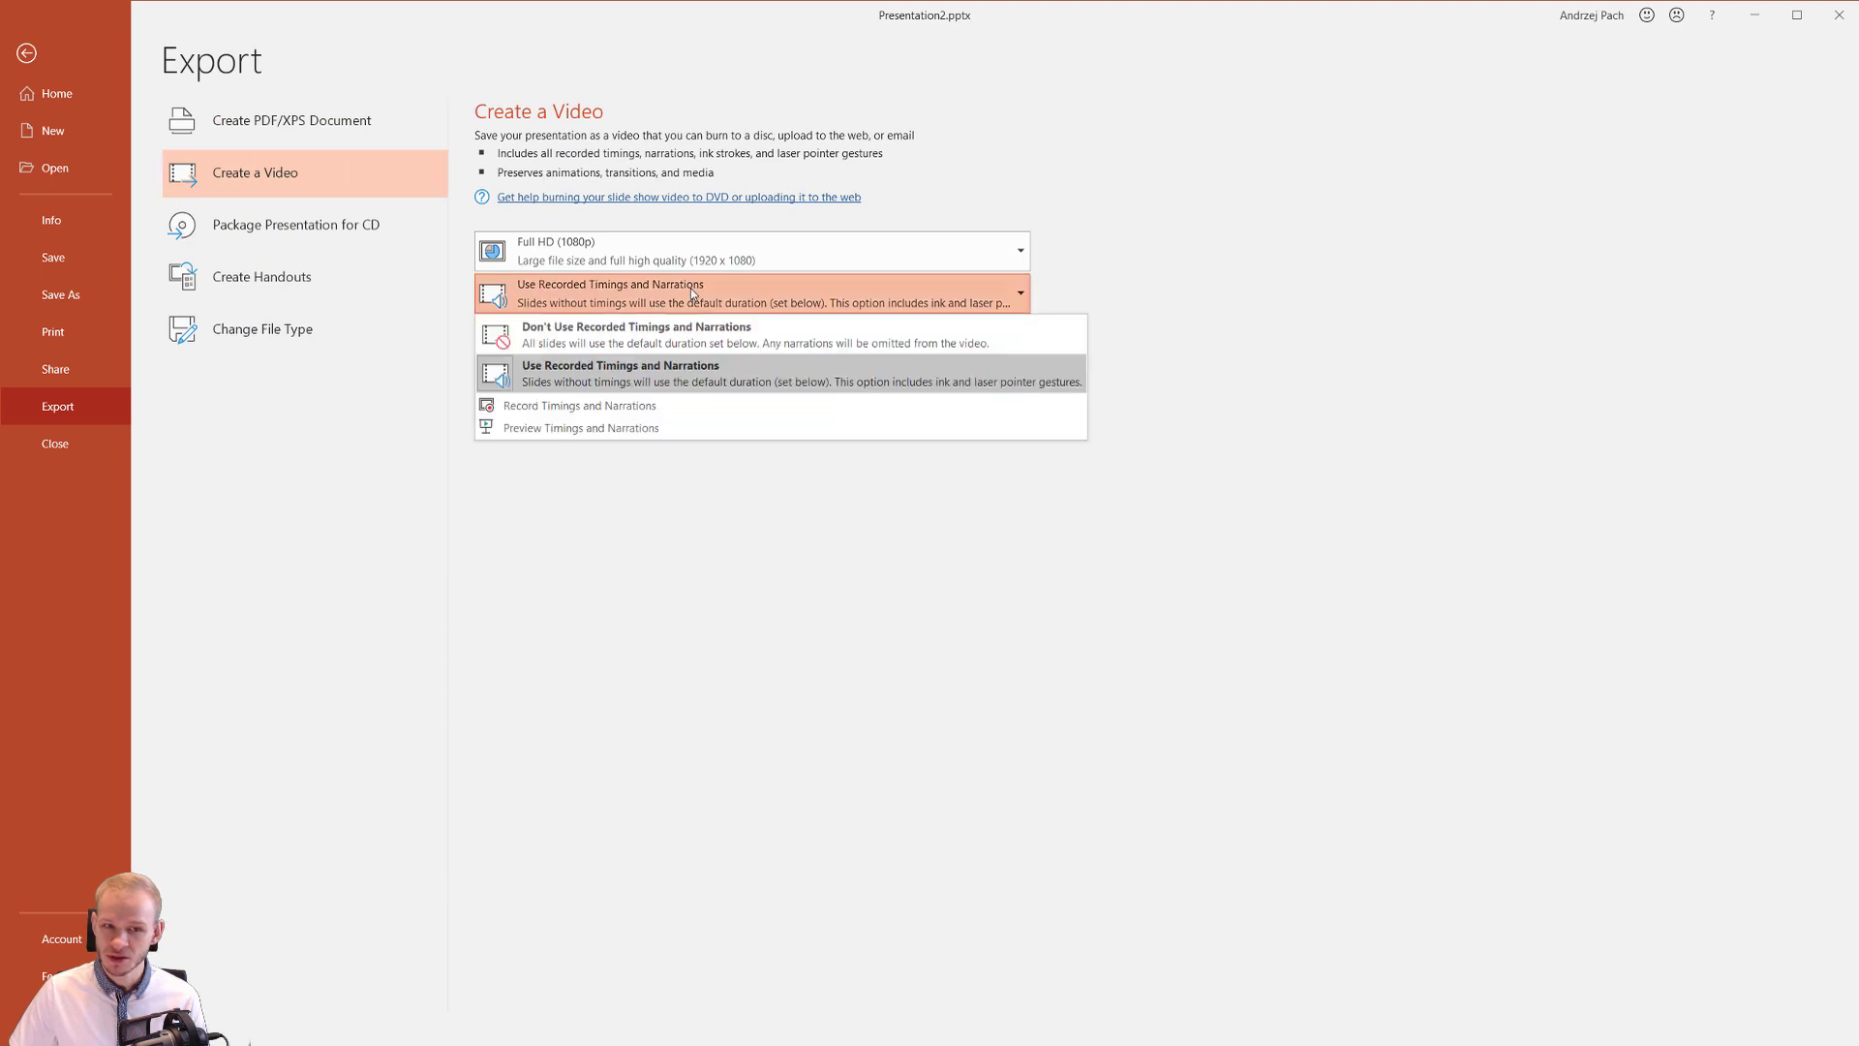
left_click(561, 335)
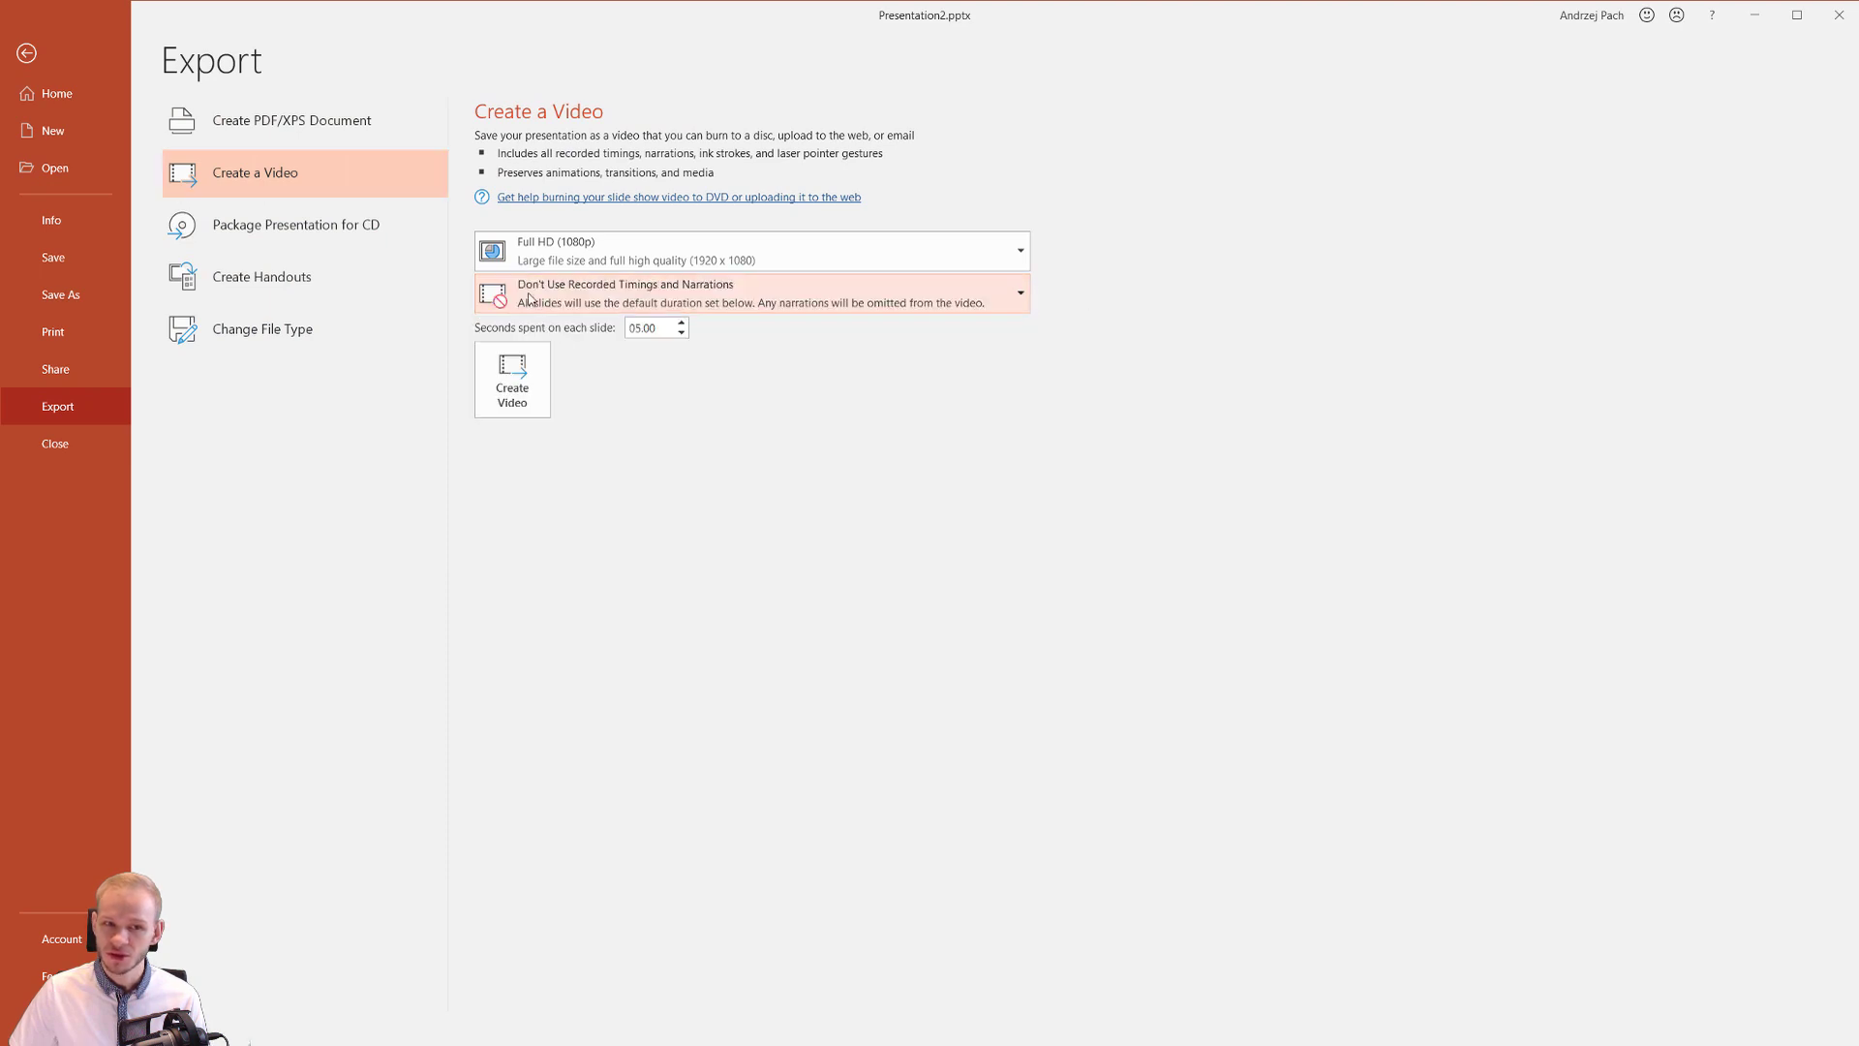
left_click(701, 299)
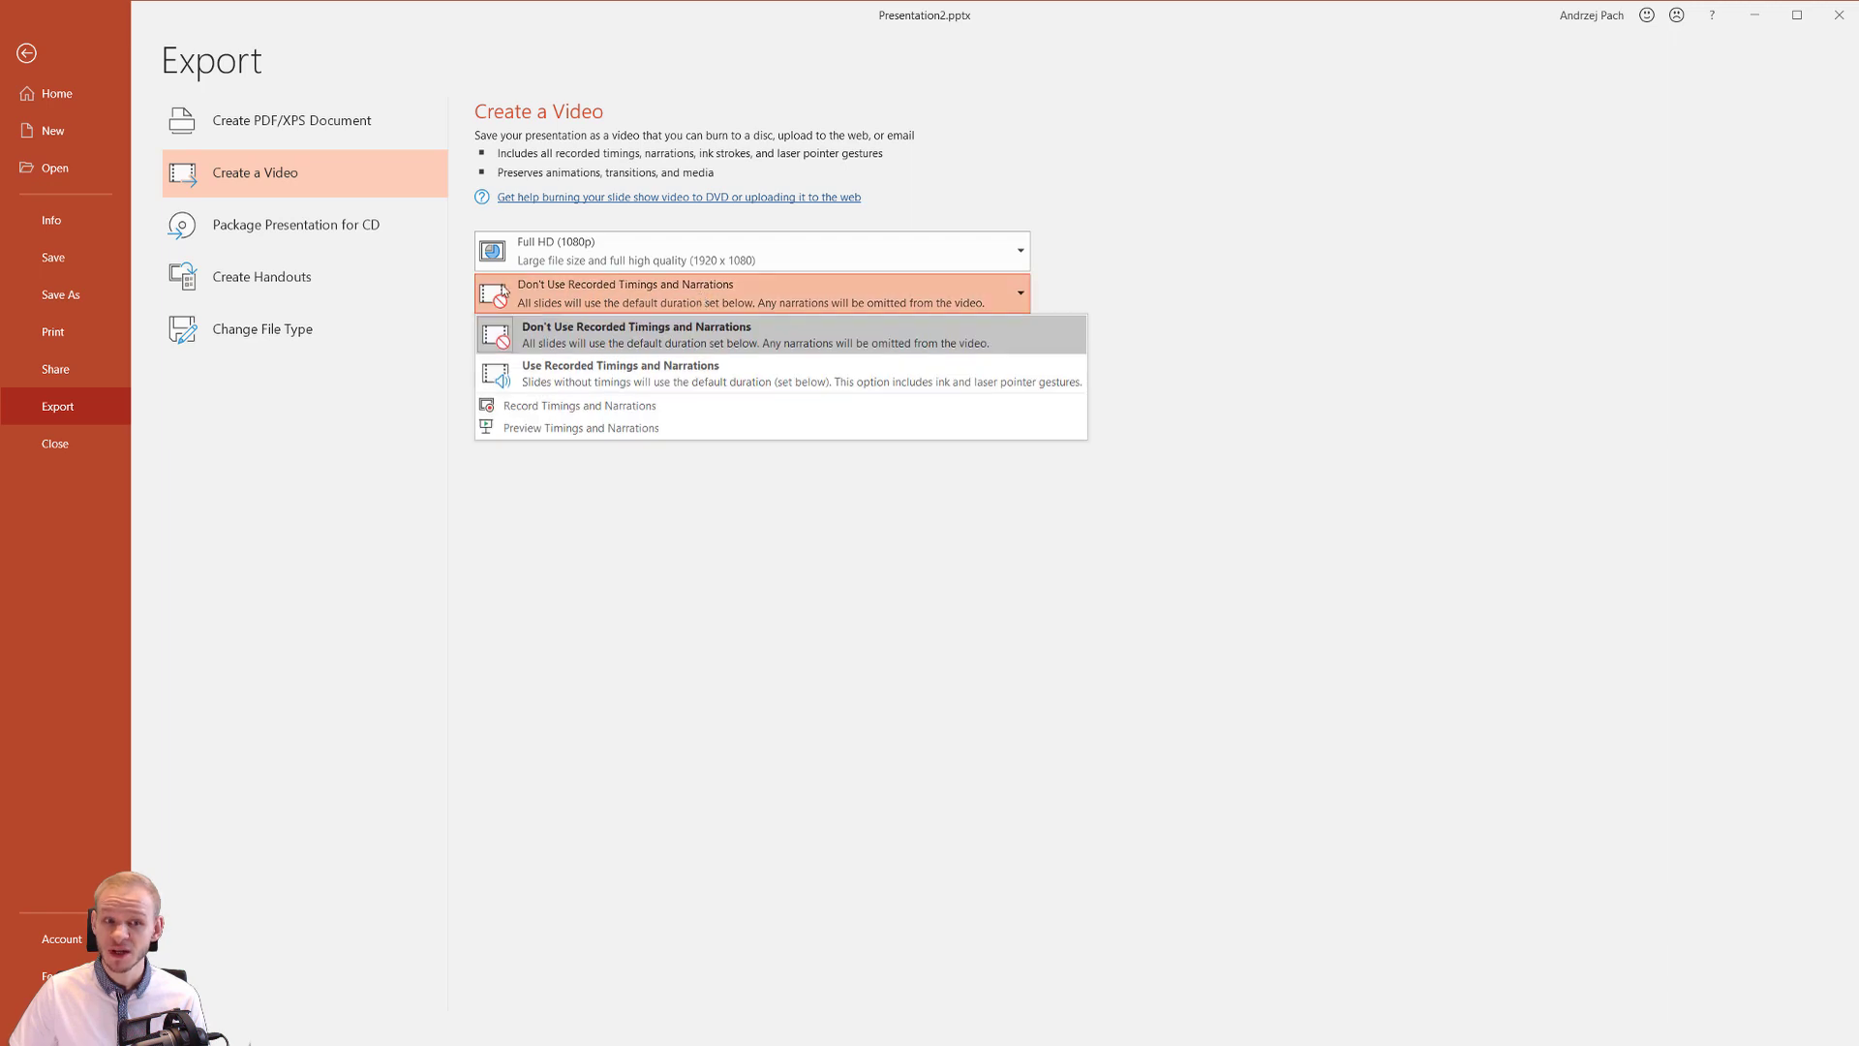
left_click(676, 376)
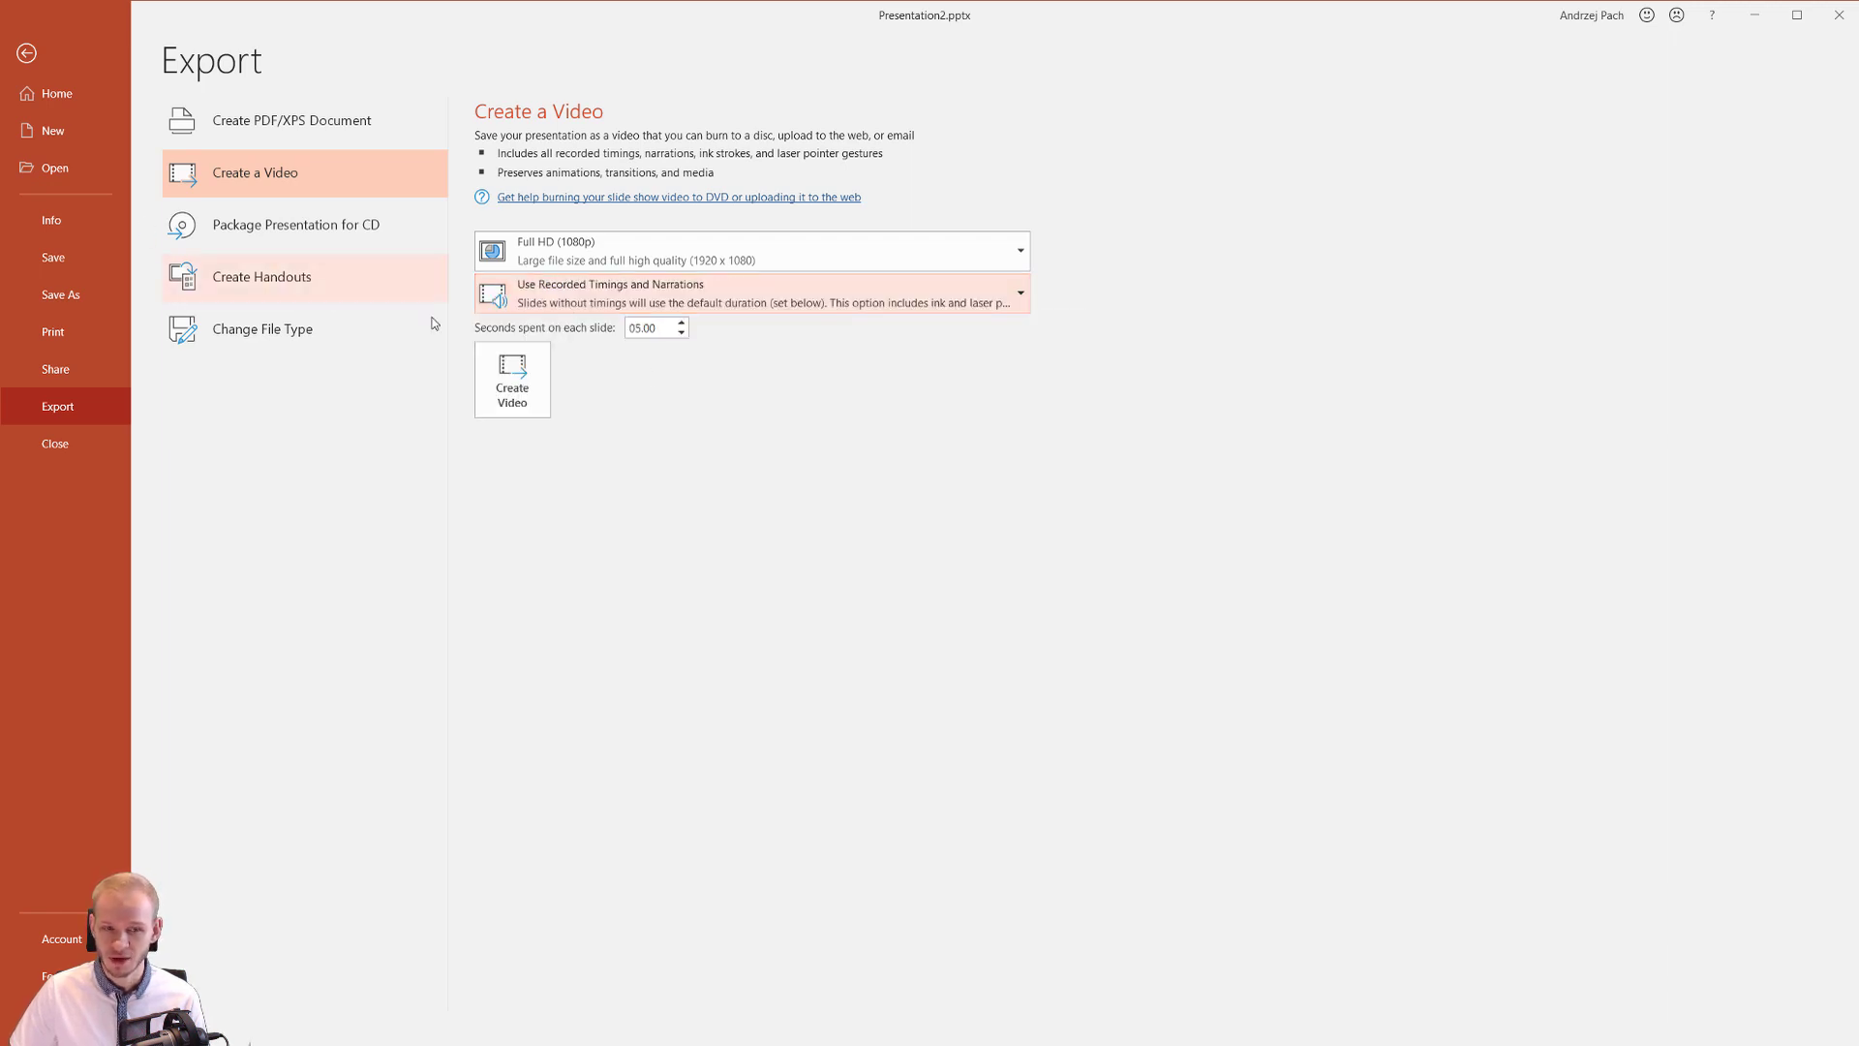
left_click(665, 328)
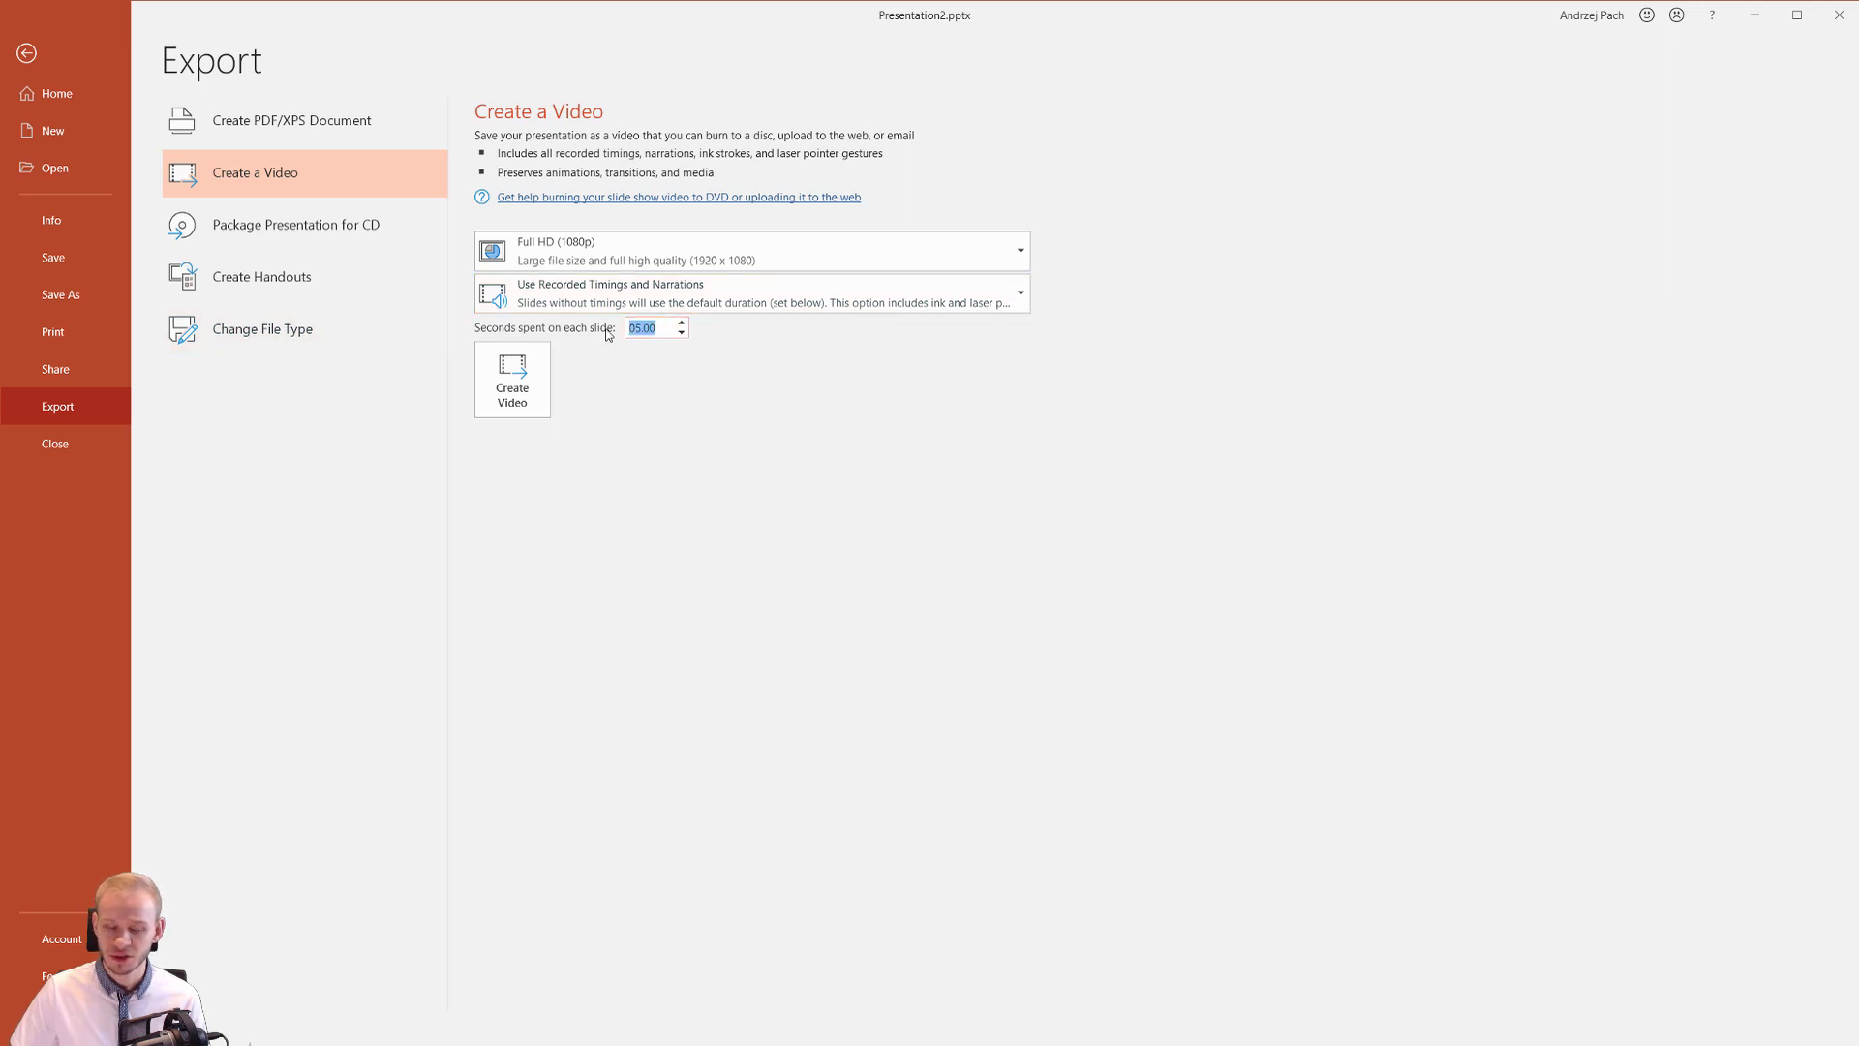
left_click(608, 334)
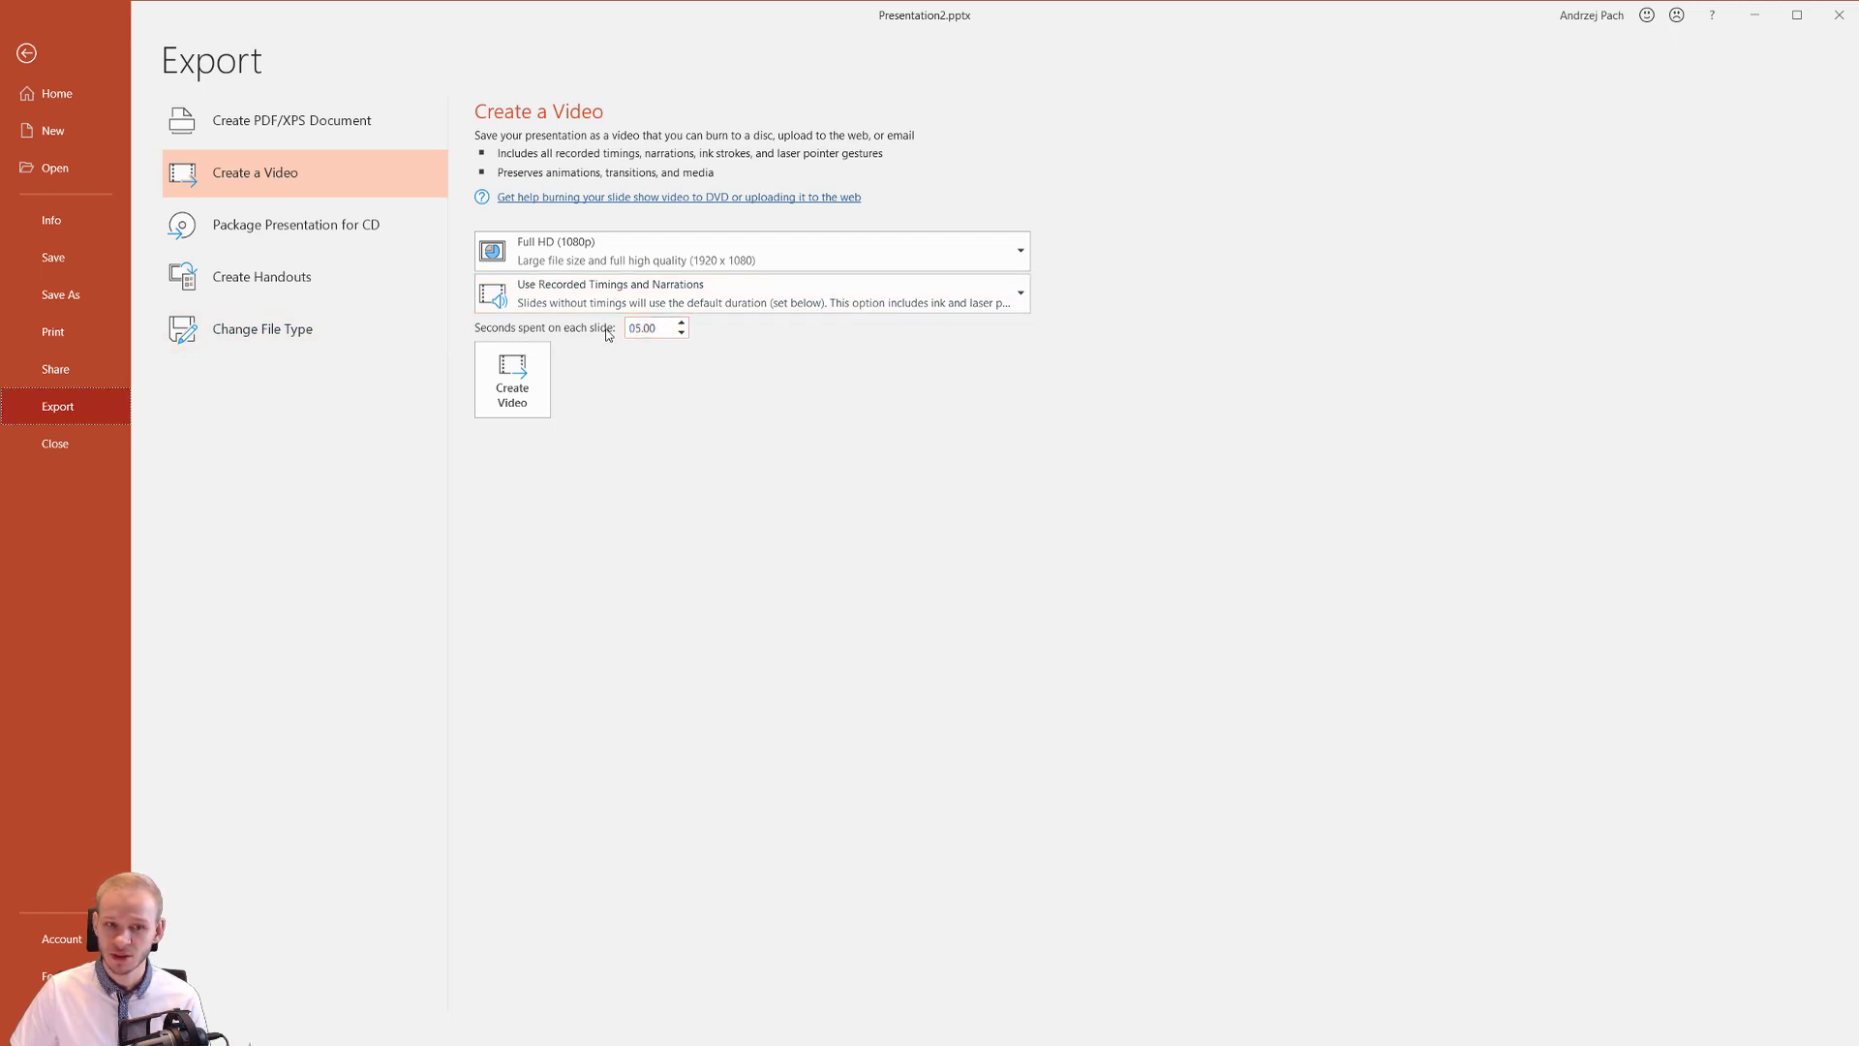
left_click(26, 52)
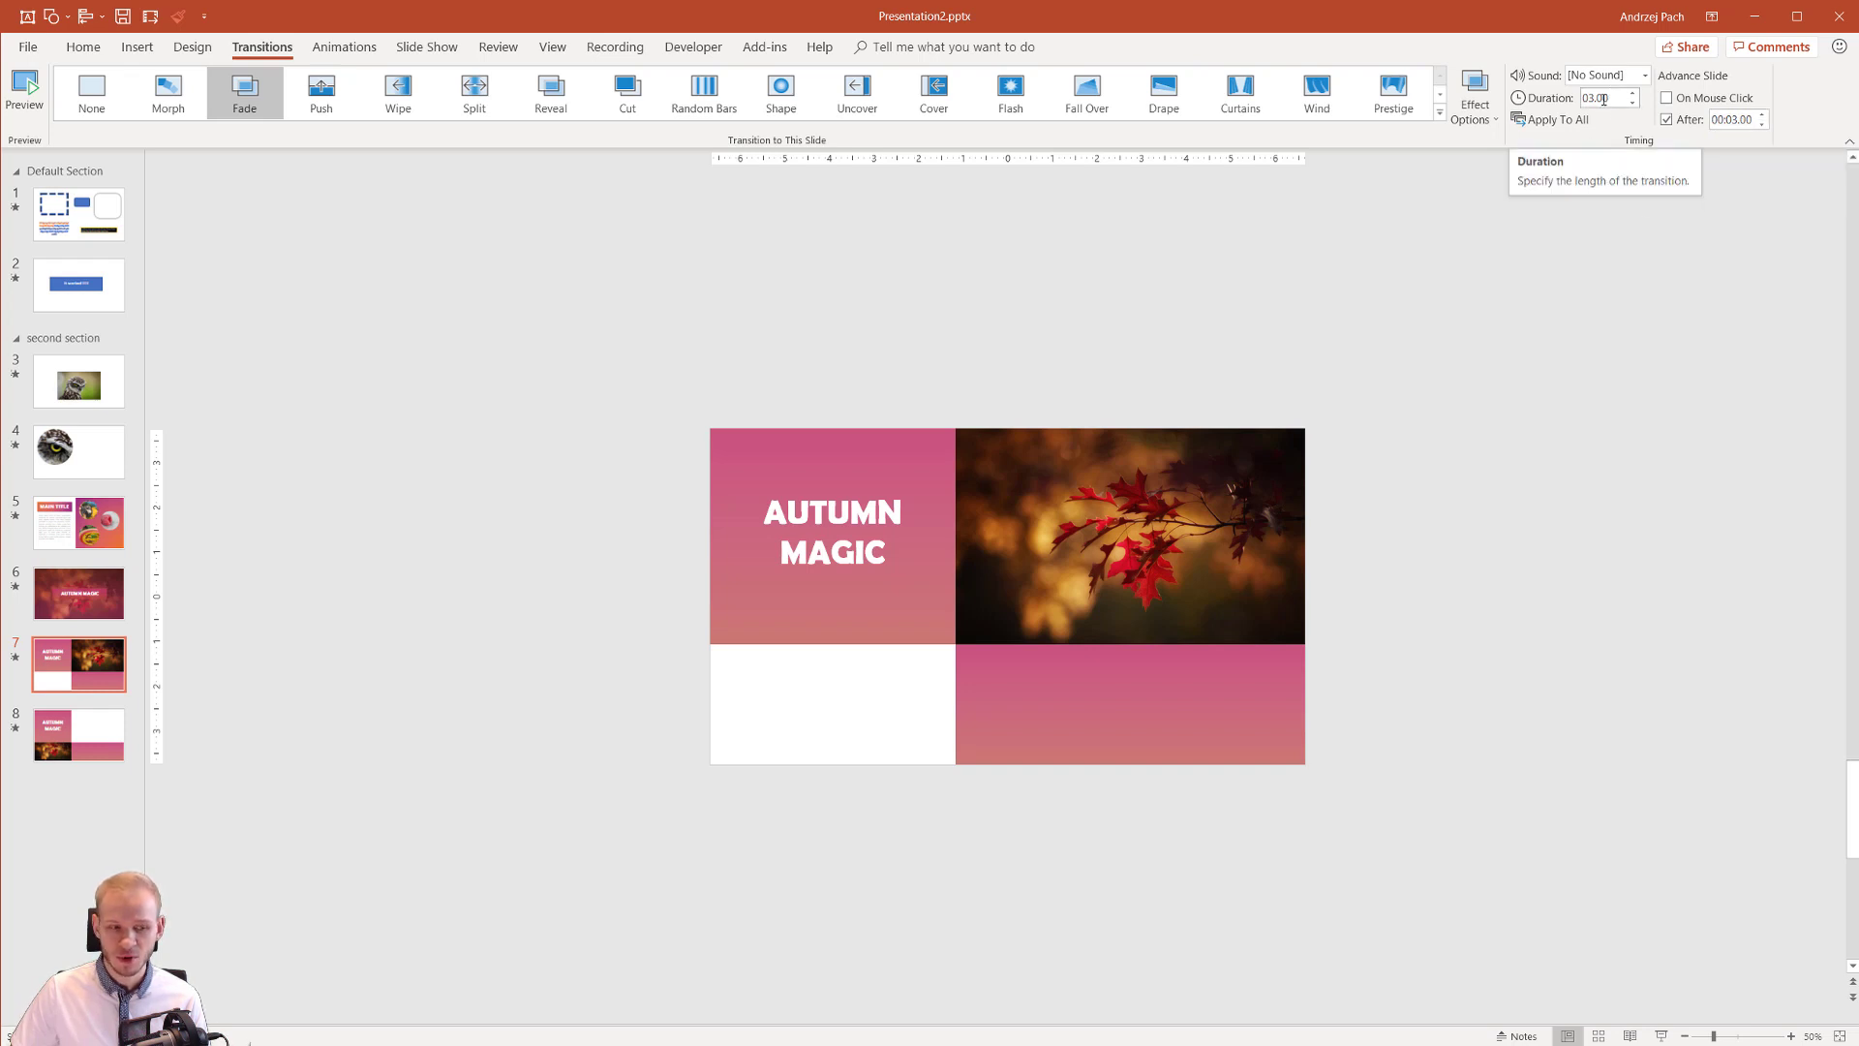
Step: Replace slide 7's Fade with a 02.00-second Wind transition, trying Push first
left_click(82, 734)
left_click(80, 664)
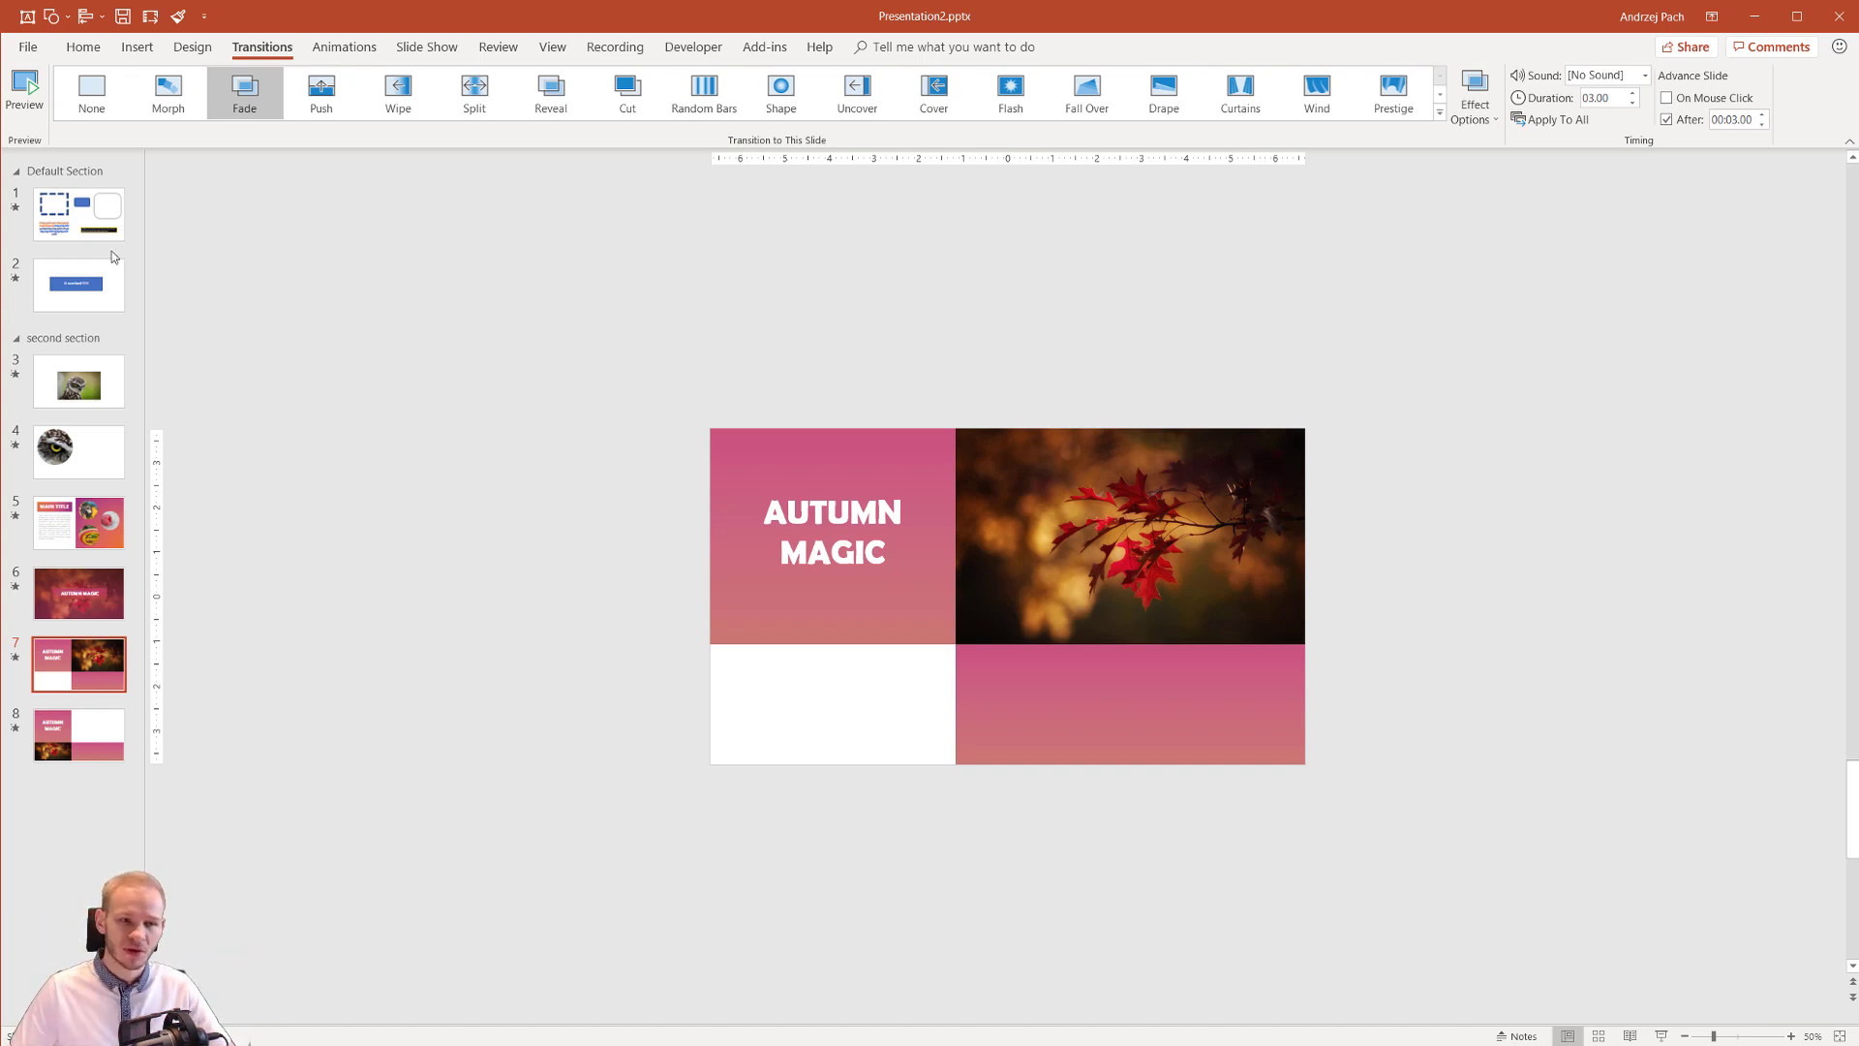
left_click(321, 92)
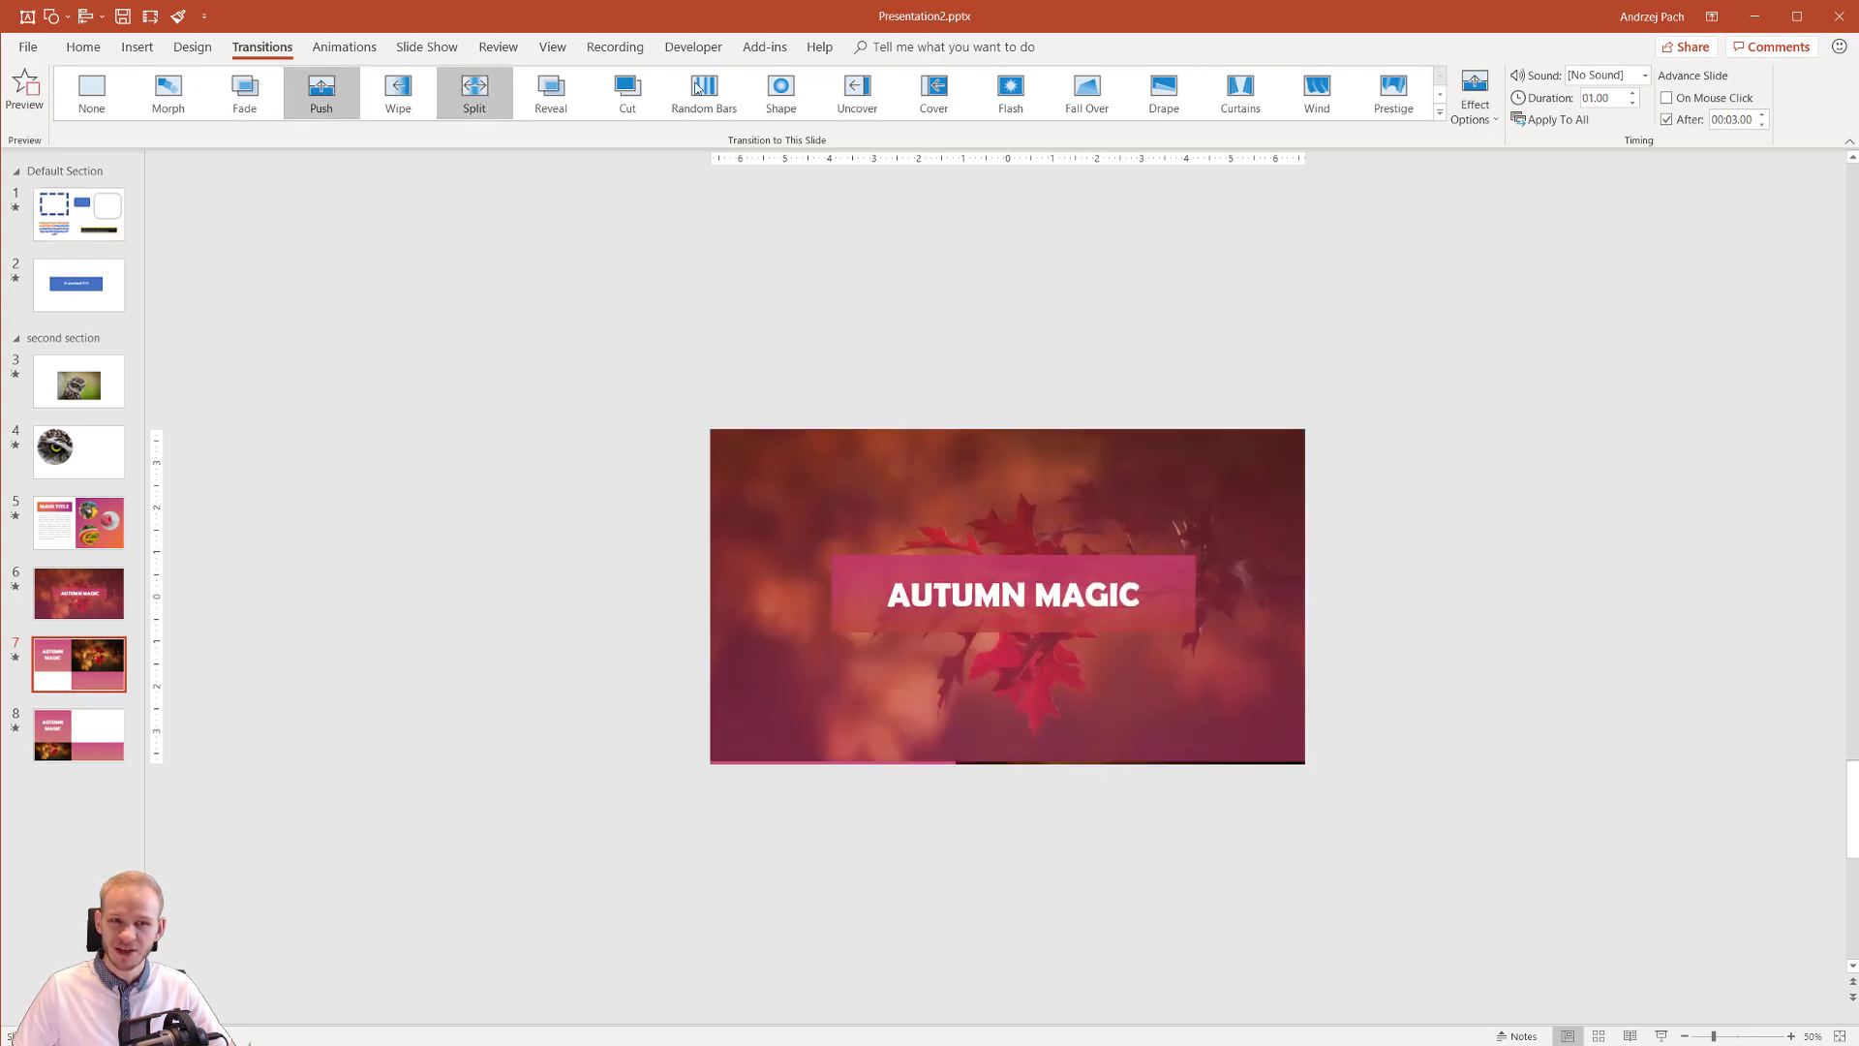
left_click(1316, 92)
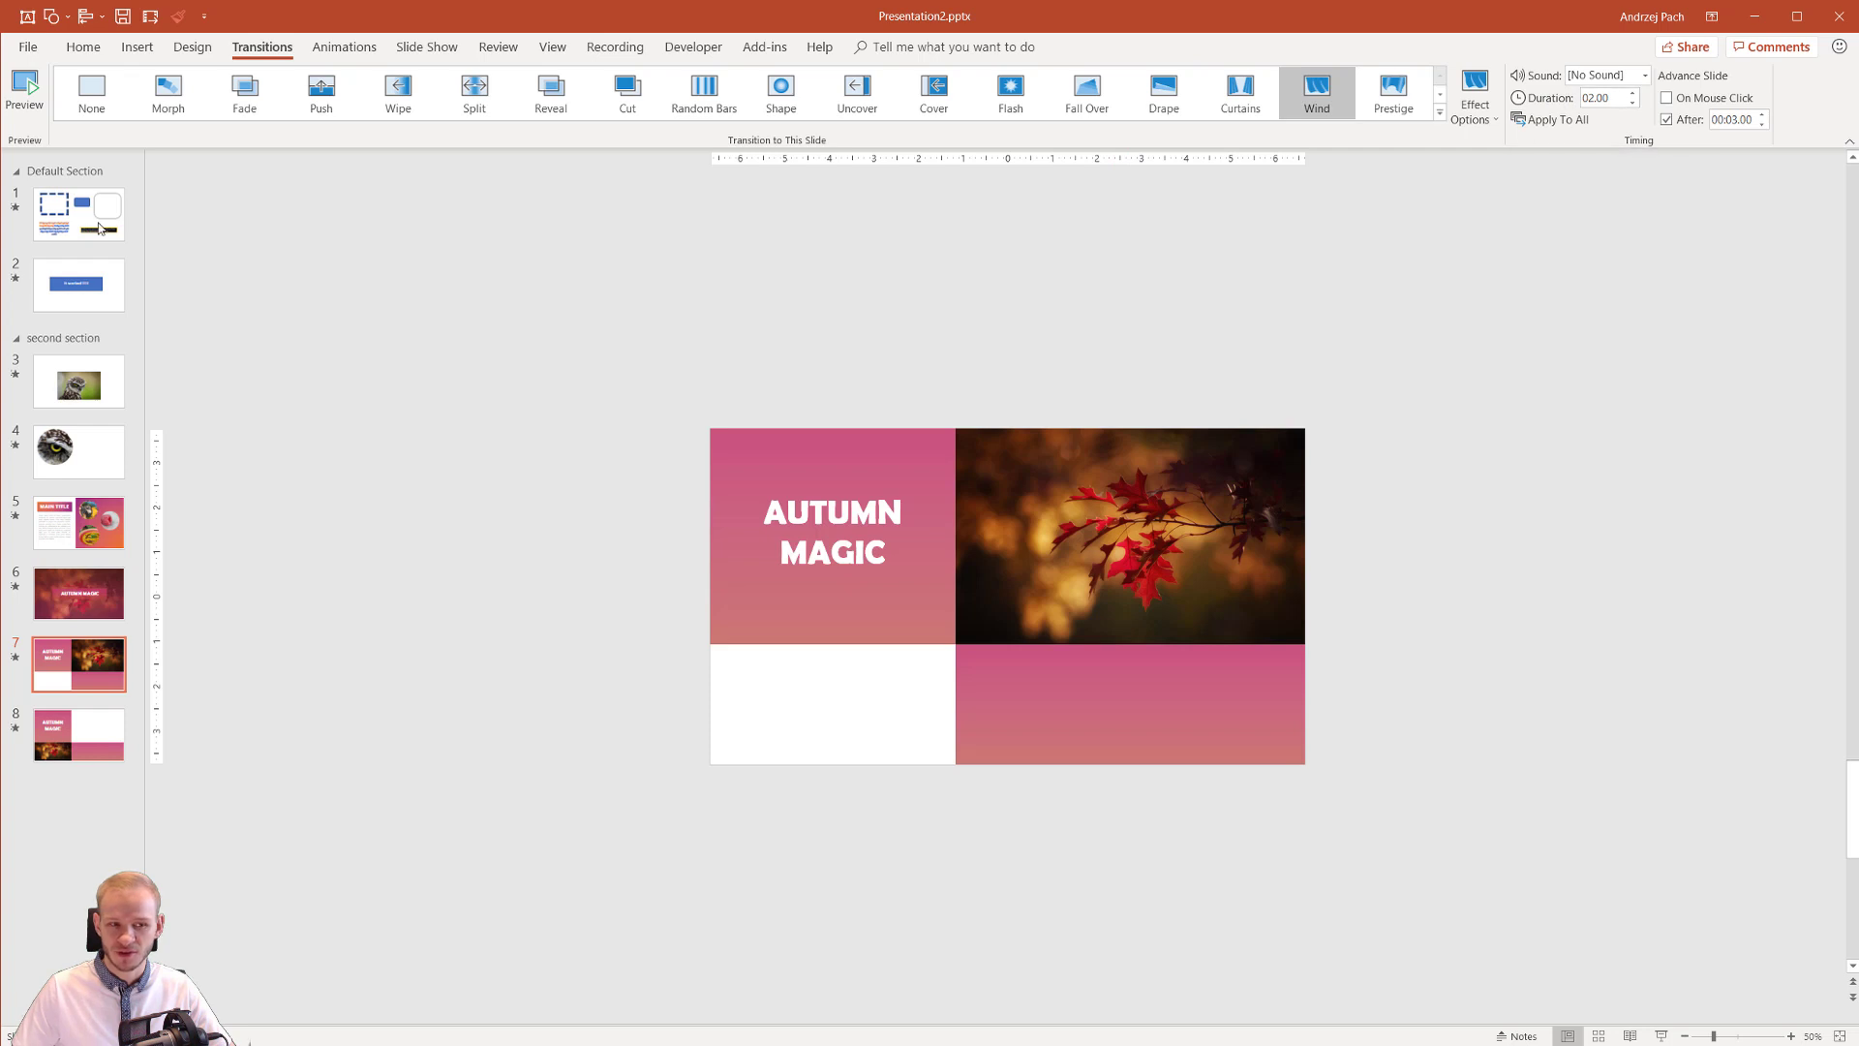
Step: Start the slide show from slide 1 with F5
left_click(103, 219)
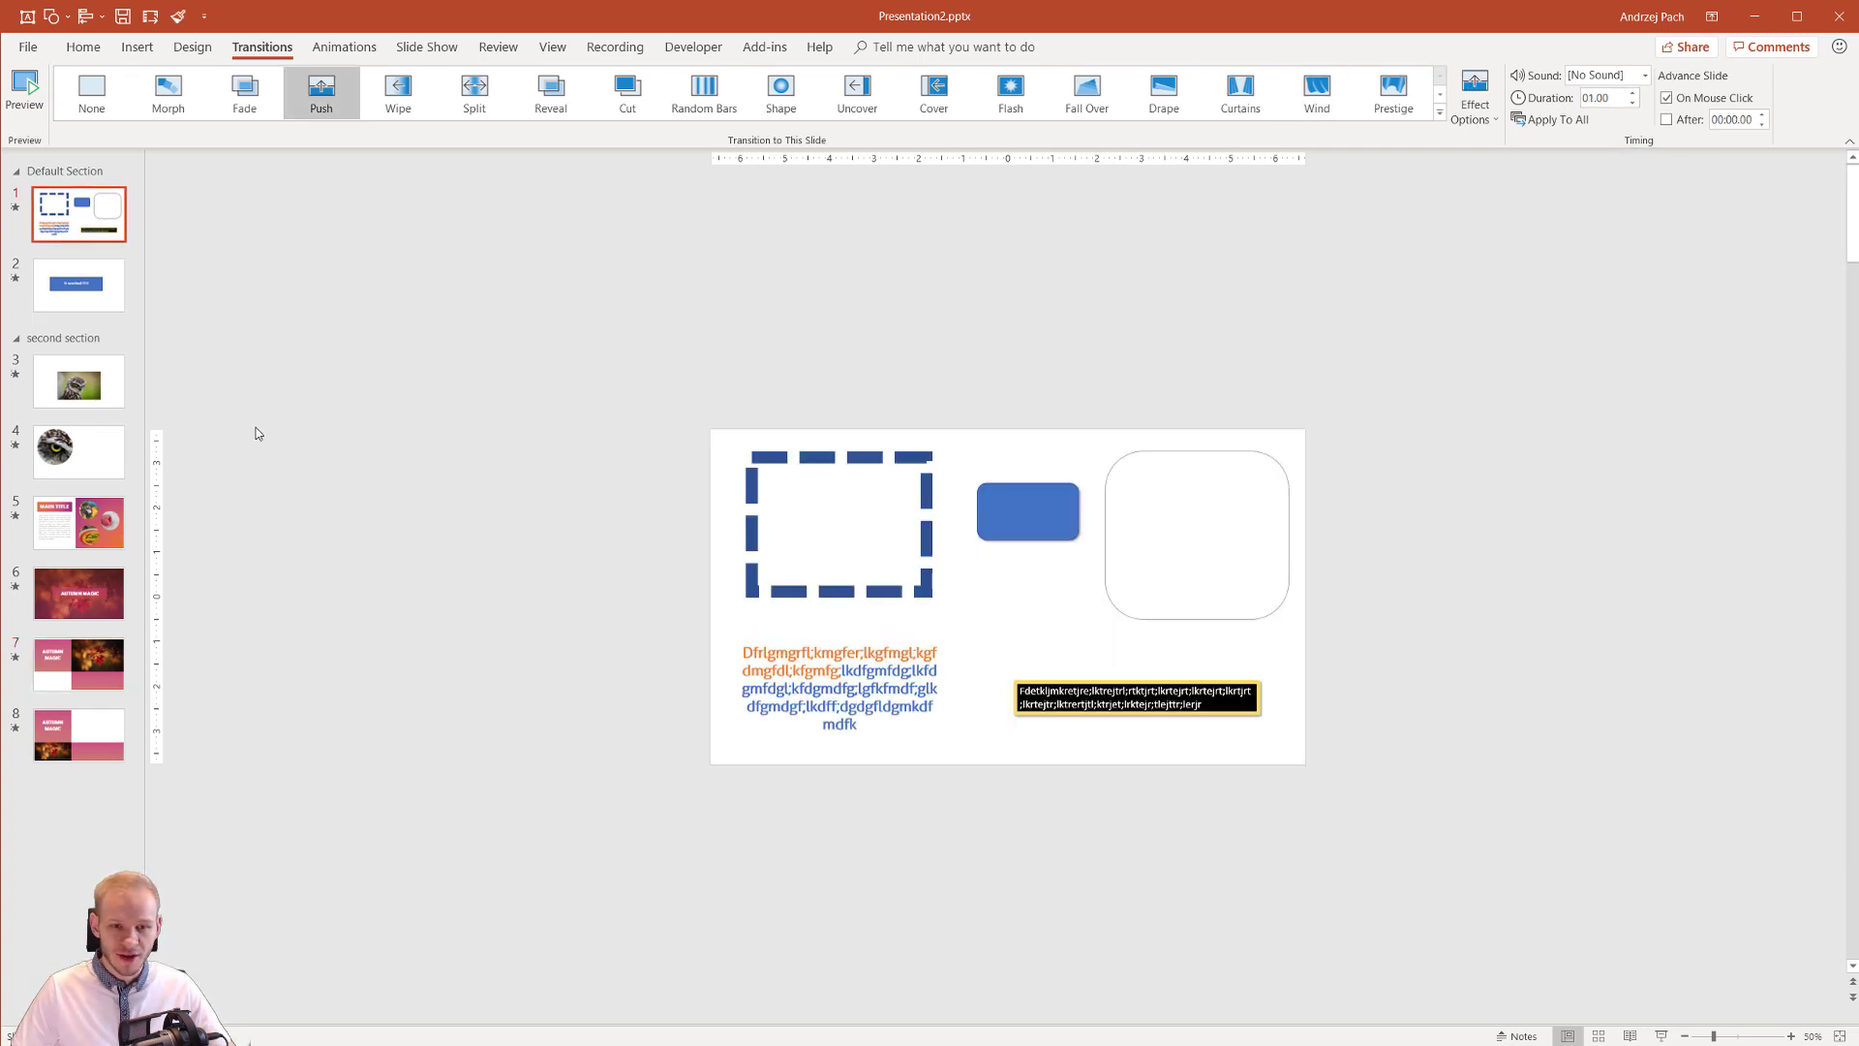
key("F5")
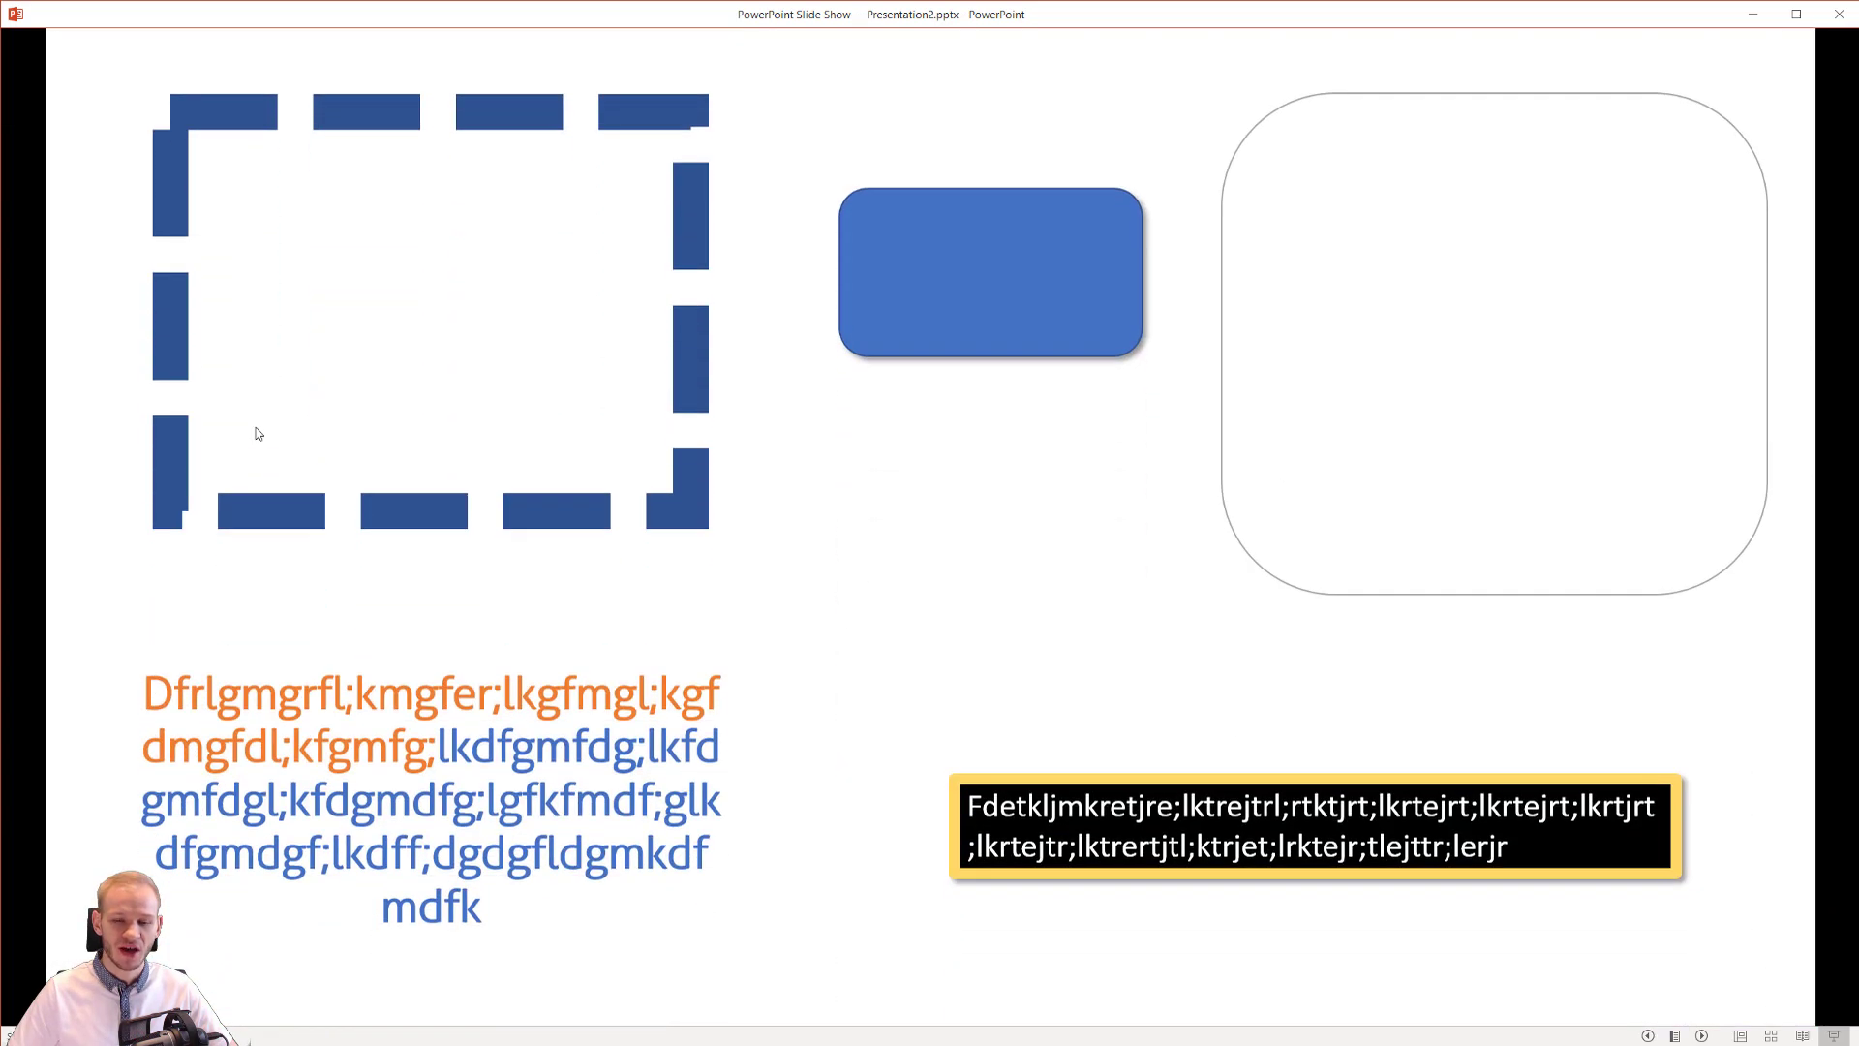